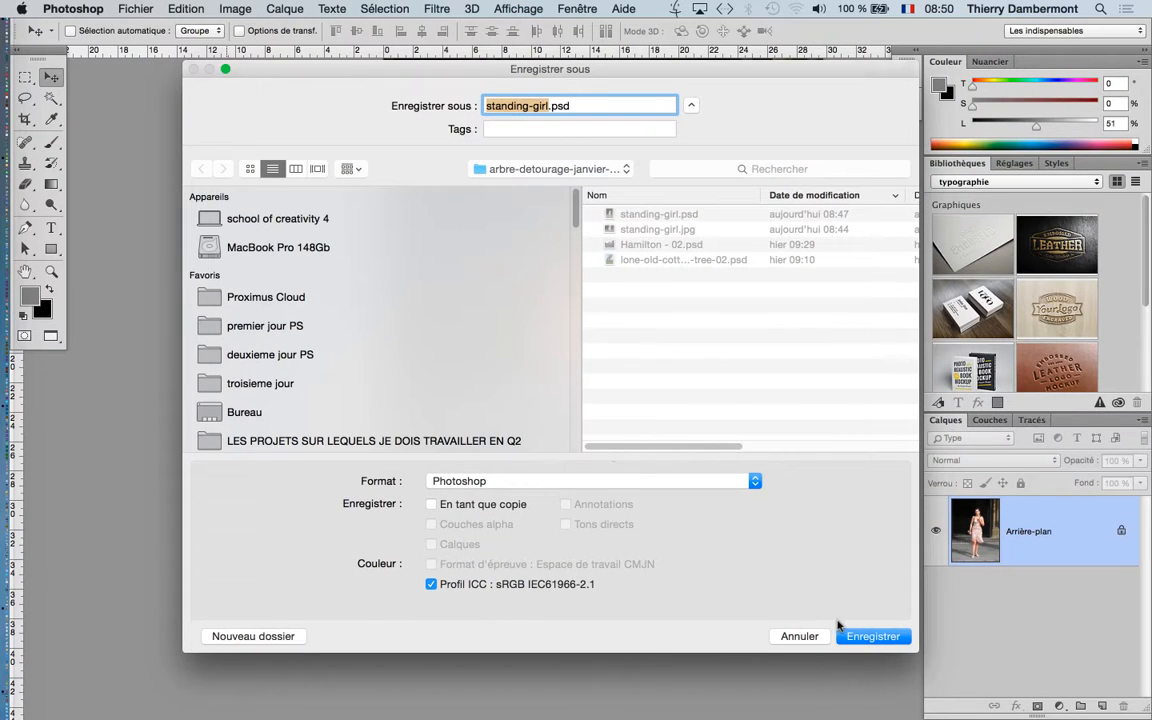
- Cancel saving the file and preview the sRGB IEC61966-2.1 colour profile on the photo through profile assignment
left_click(800, 636)
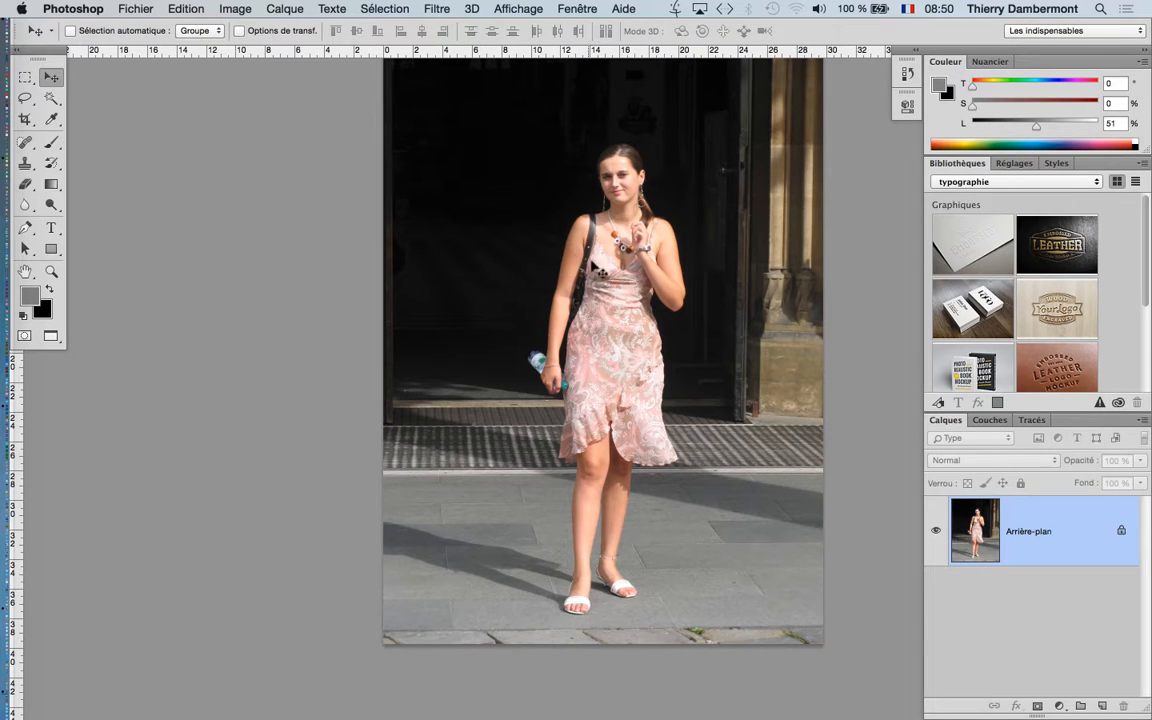
left_click_drag(539, 242, 330, 244)
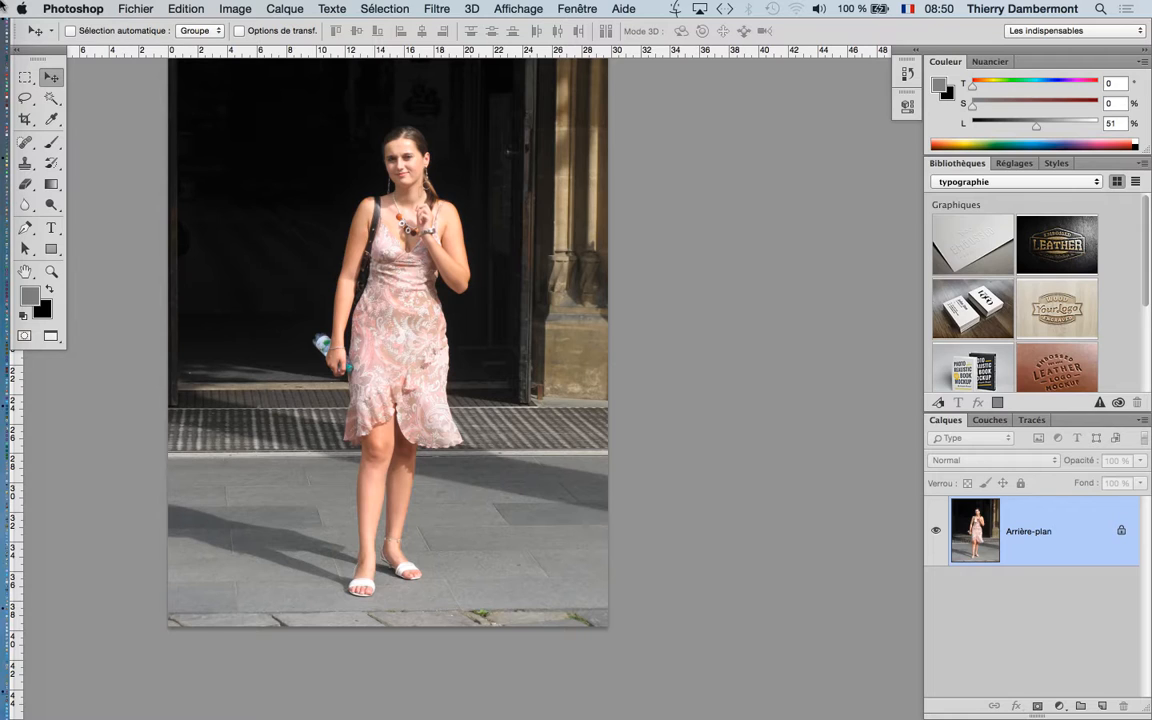
left_click(186, 9)
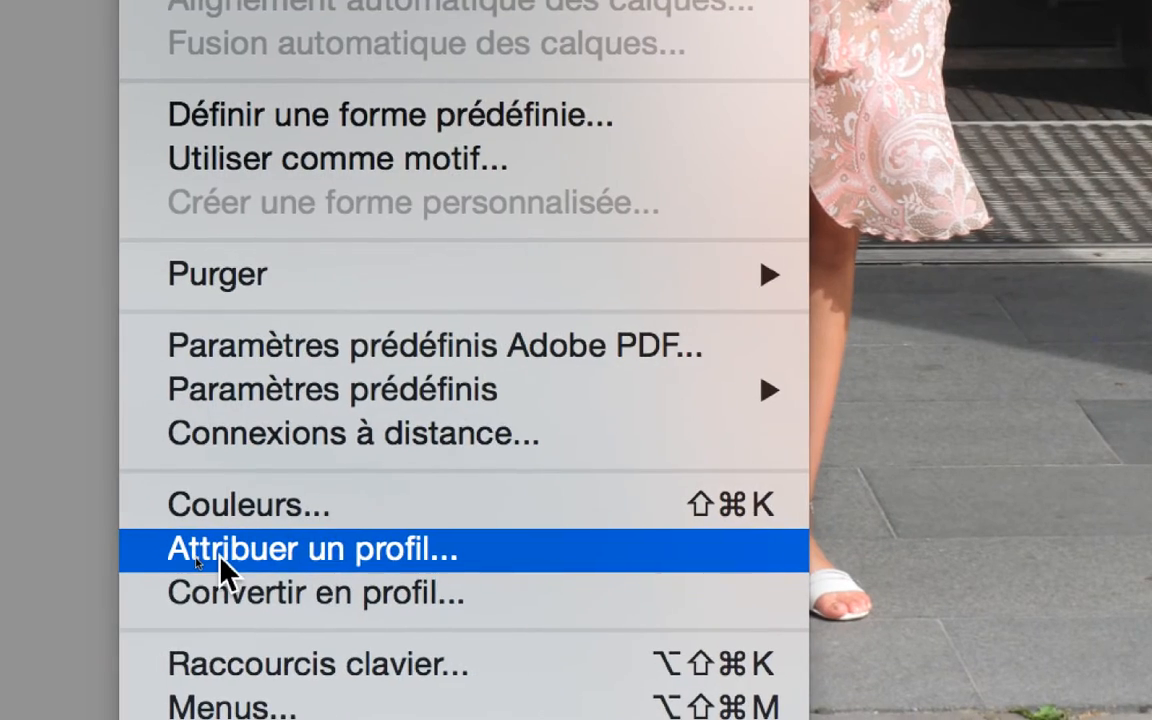
left_click(10, 548)
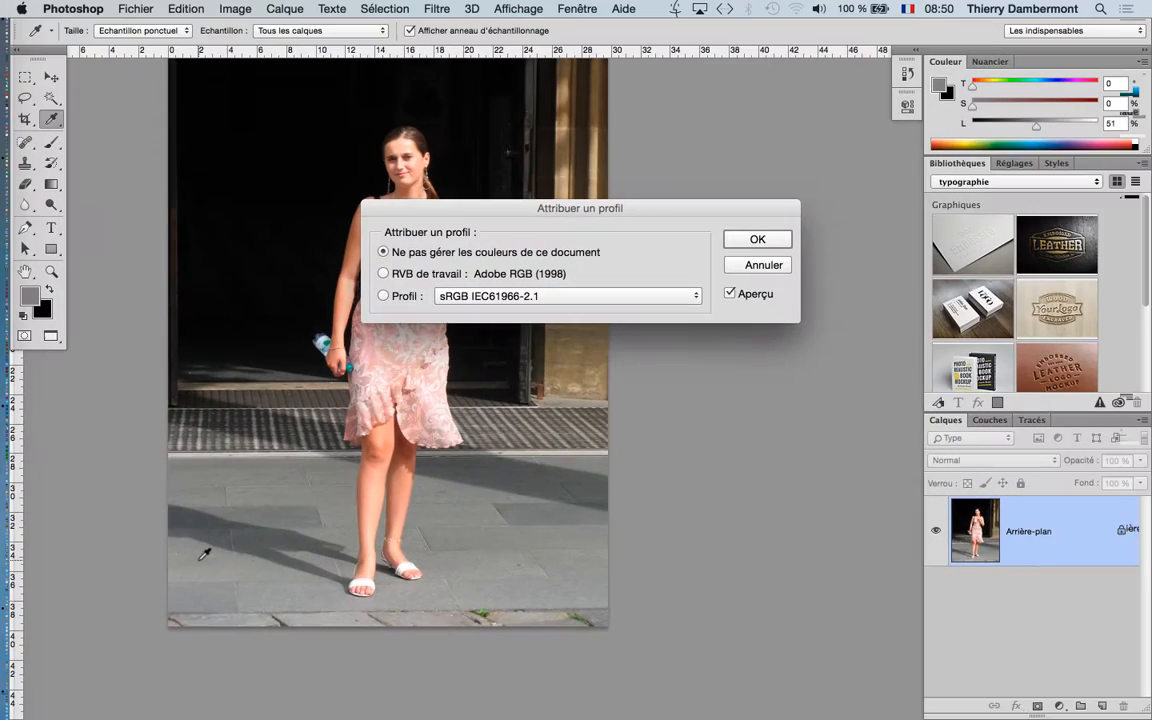
left_click_drag(440, 207, 725, 94)
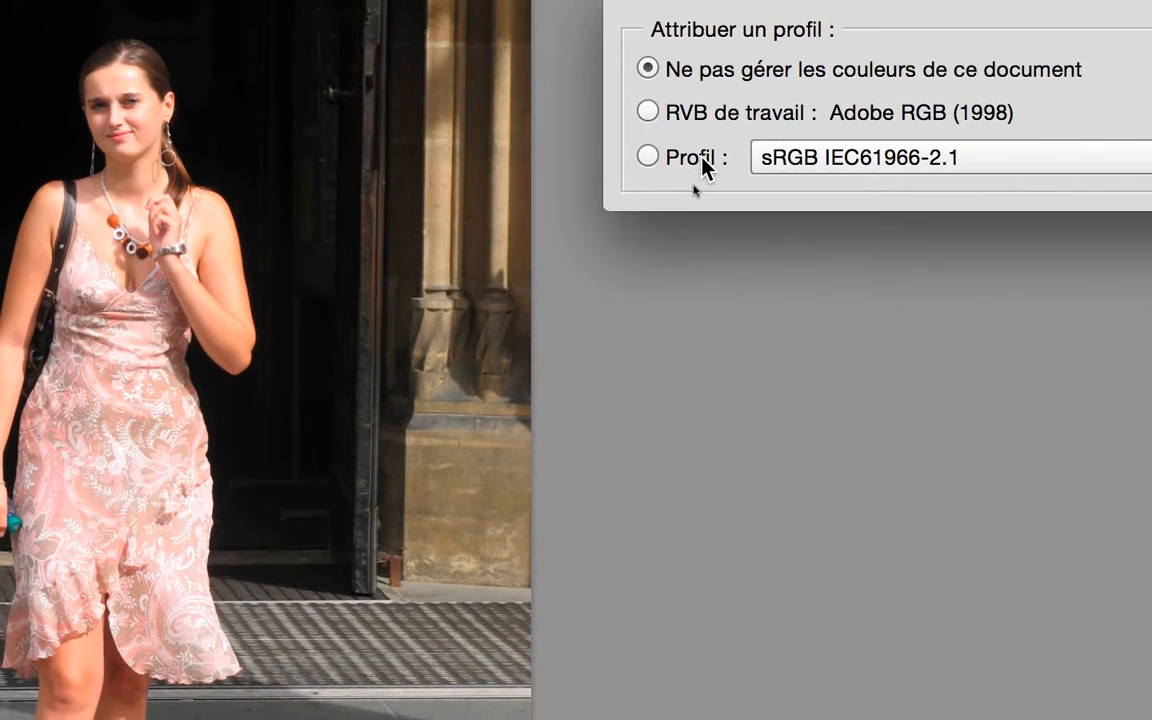
left_click(683, 190)
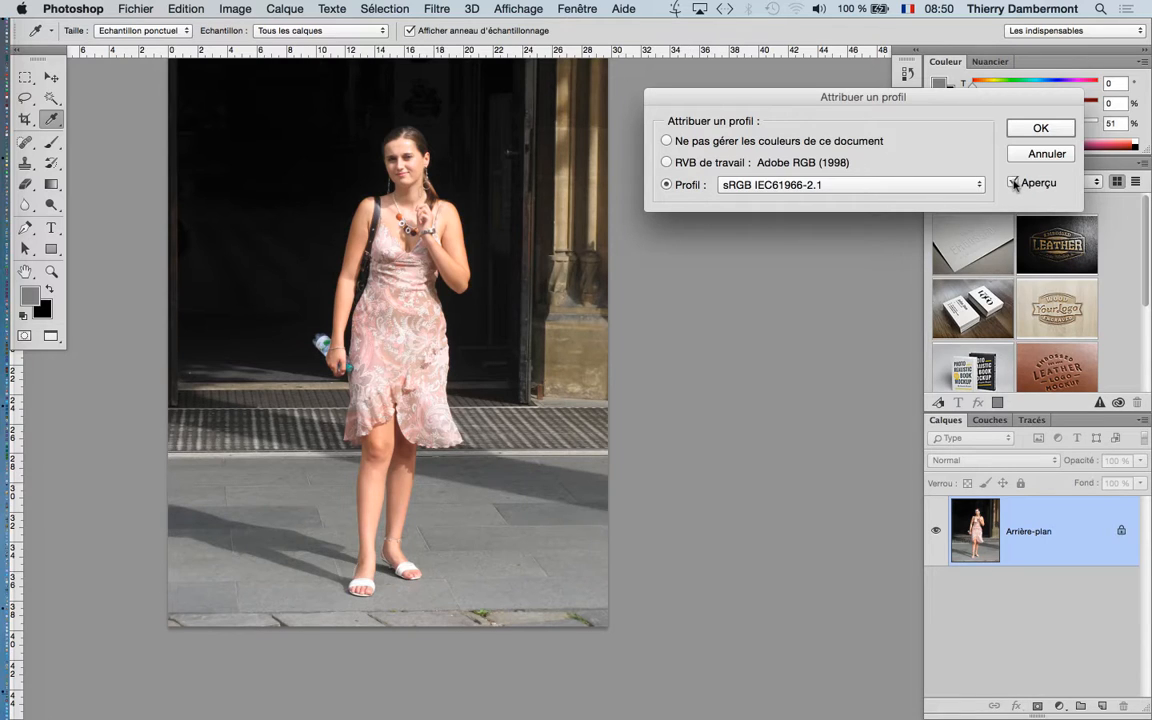
left_click_drag(890, 97, 857, 111)
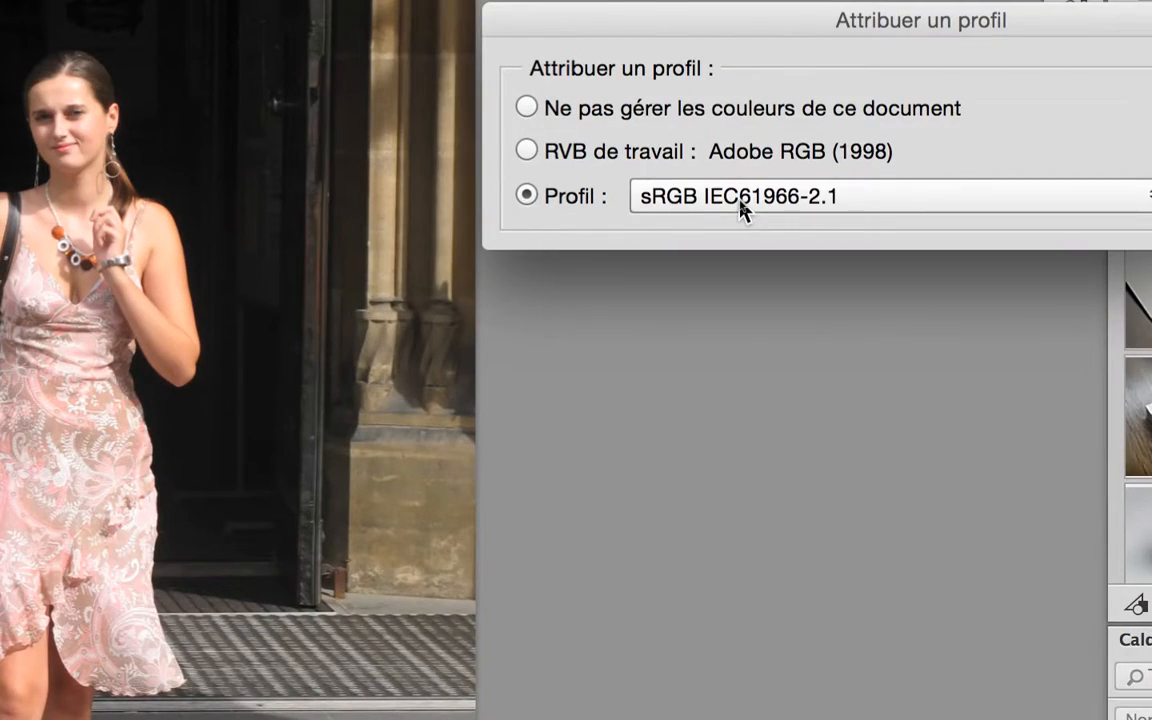
left_click(741, 204)
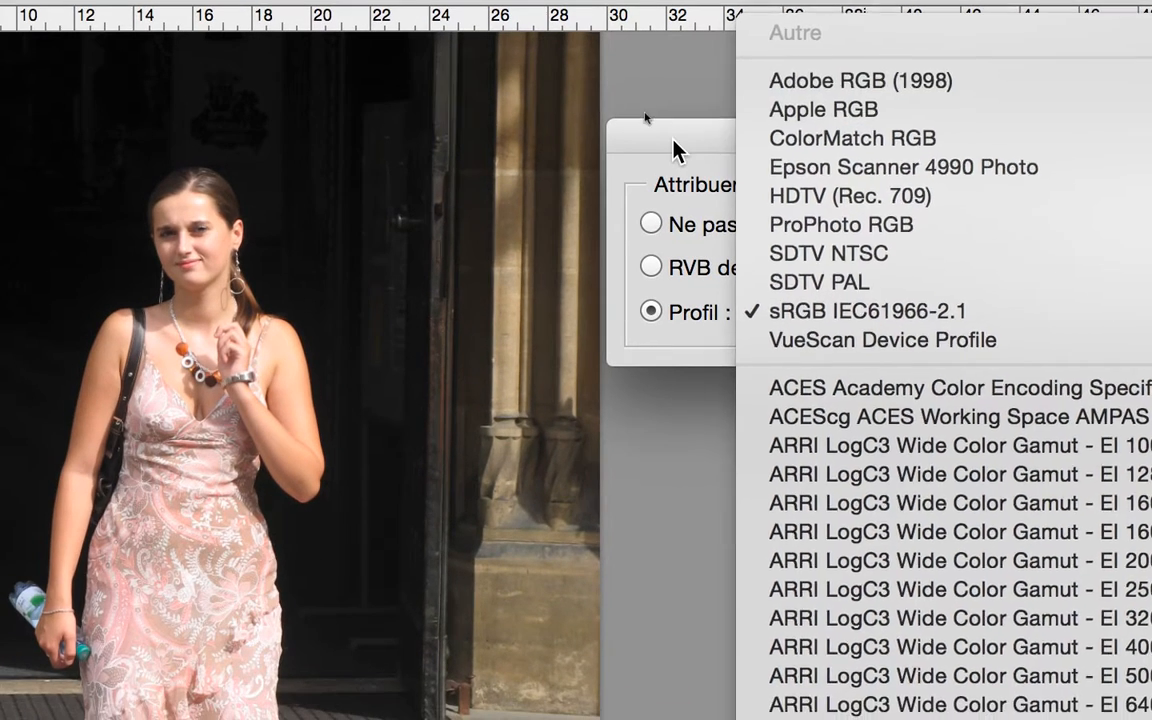
left_click(518, 176)
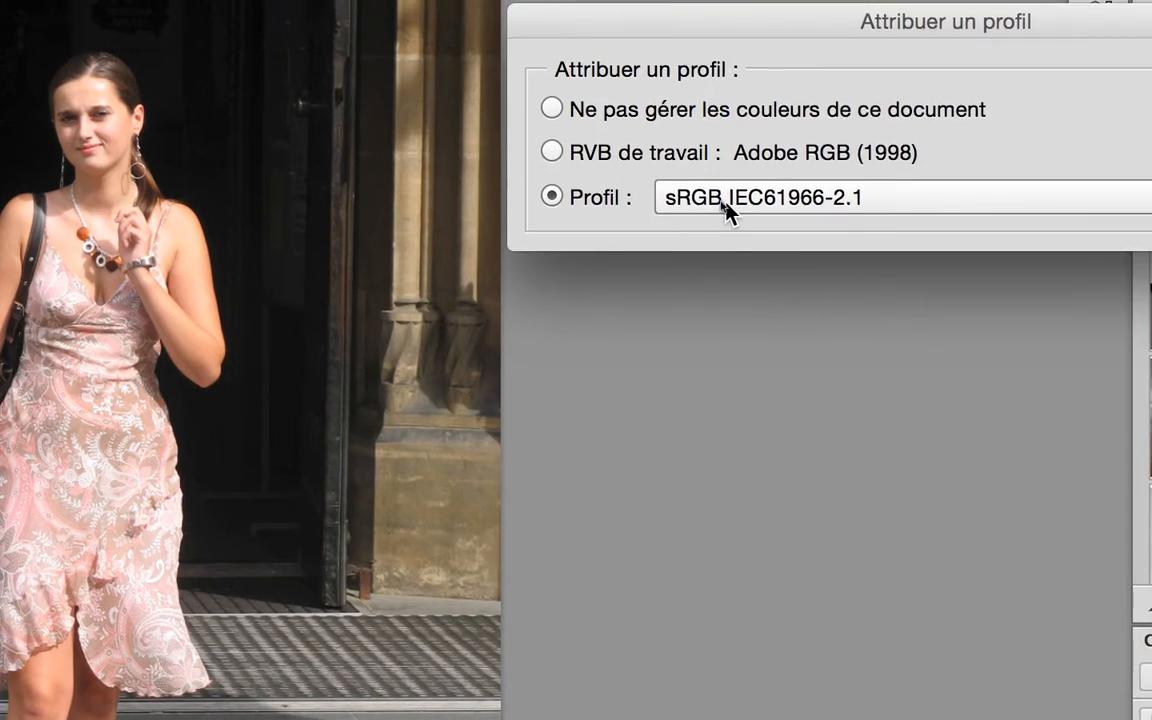
- Preview the Adobe RGB (1998), SDTV PAL, SDTV NTSC and ProPhoto RGB profiles on the photo and cancel the profile assignment
left_click(727, 213)
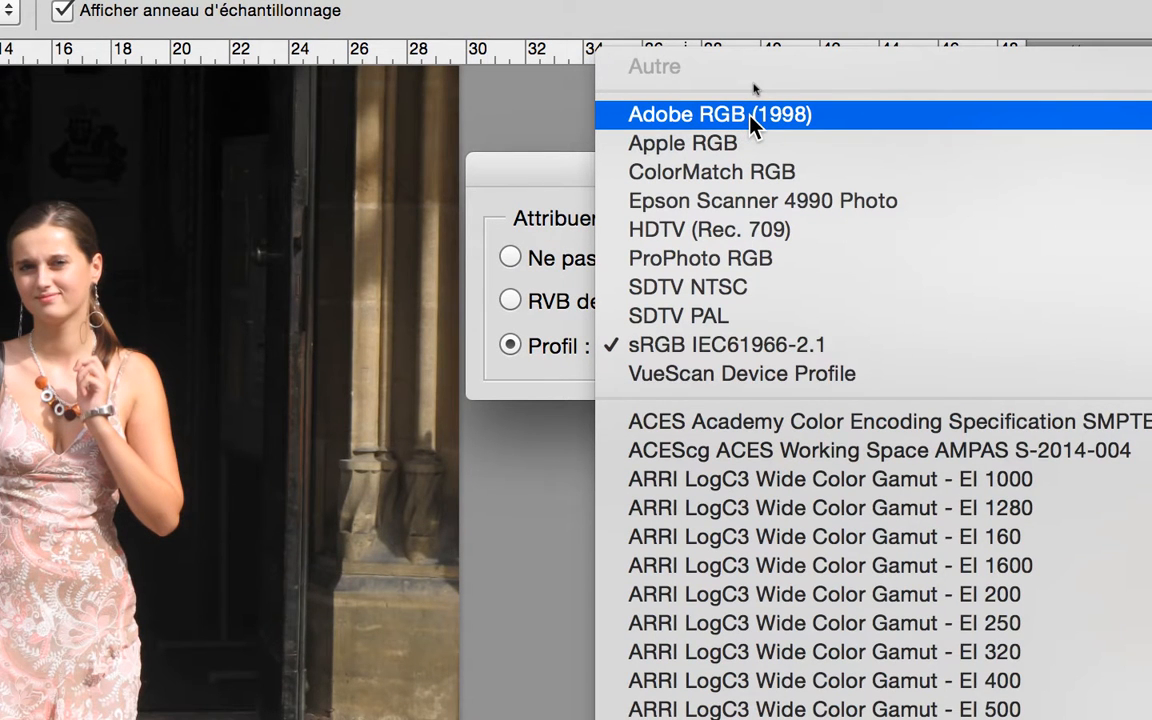
left_click(752, 116)
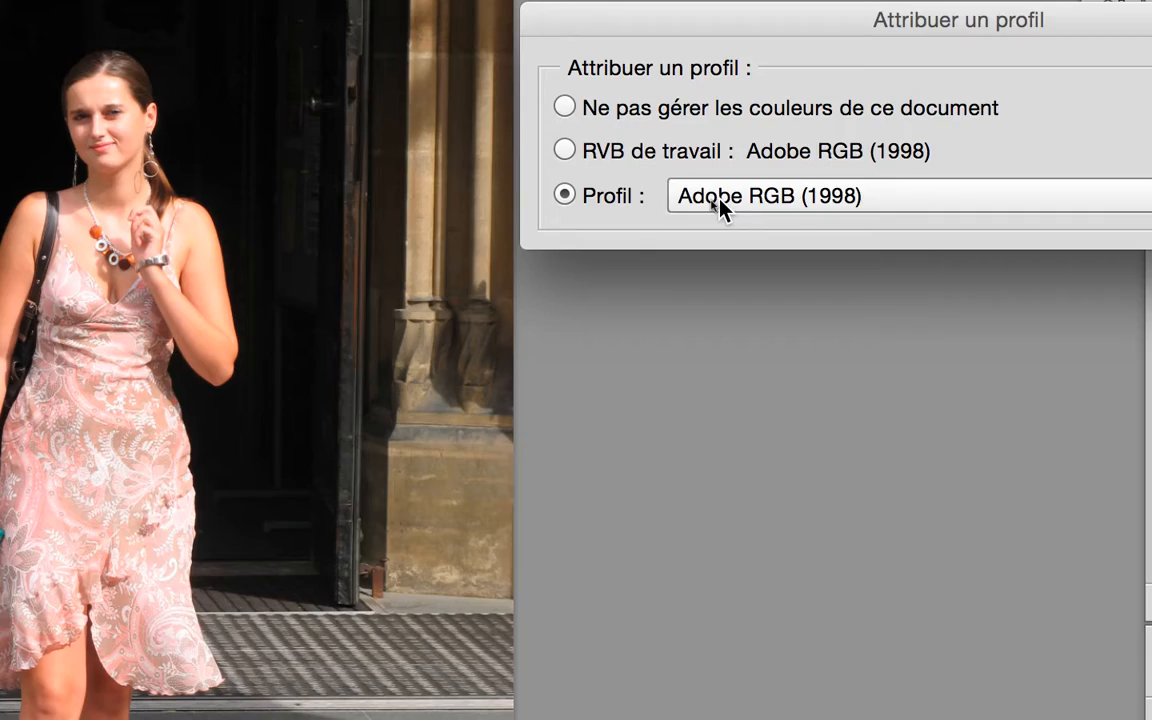
left_click(720, 205)
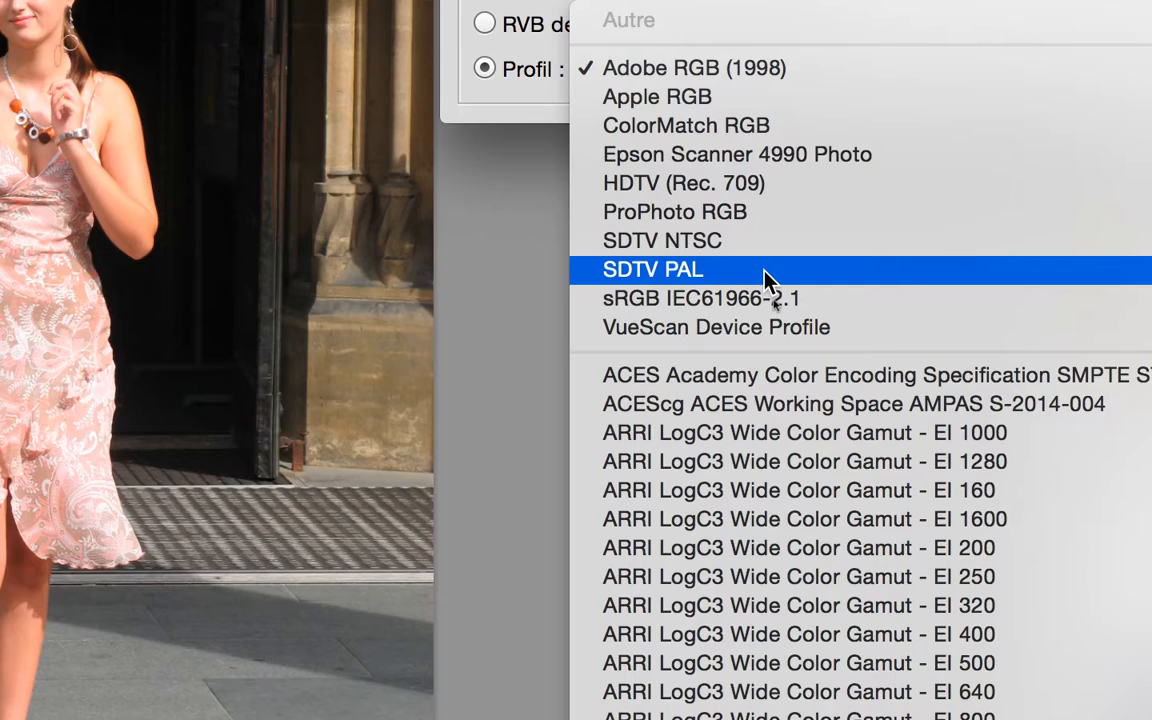
left_click(768, 280)
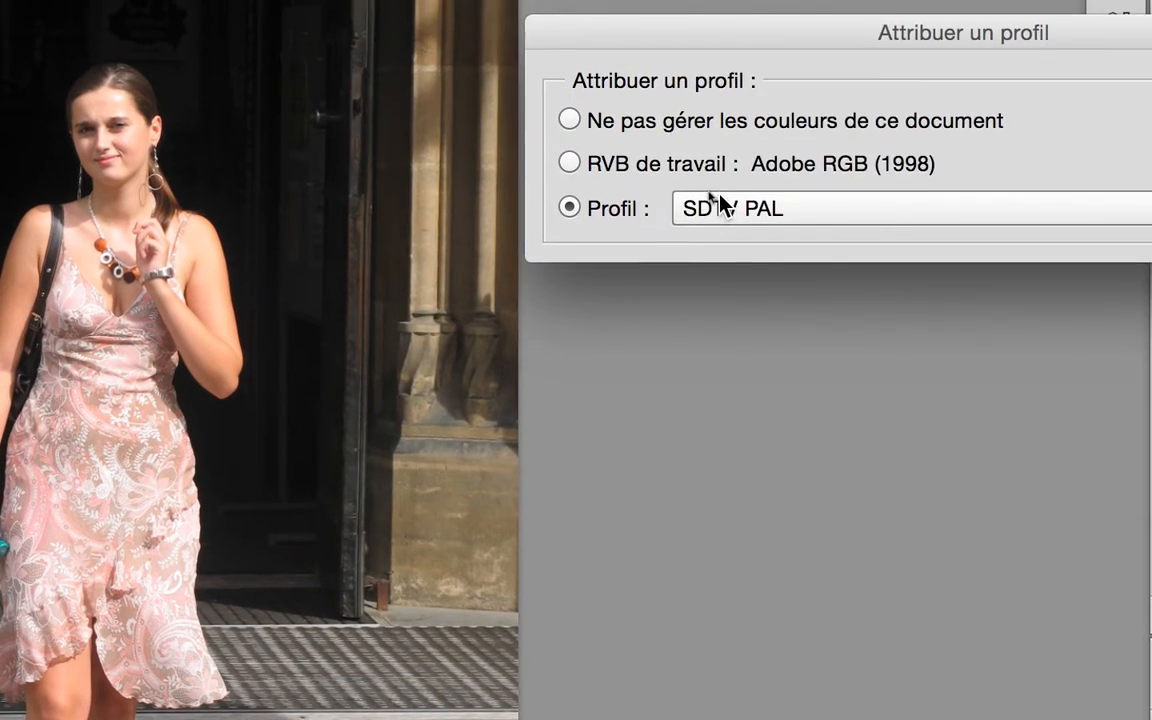
left_click(724, 166)
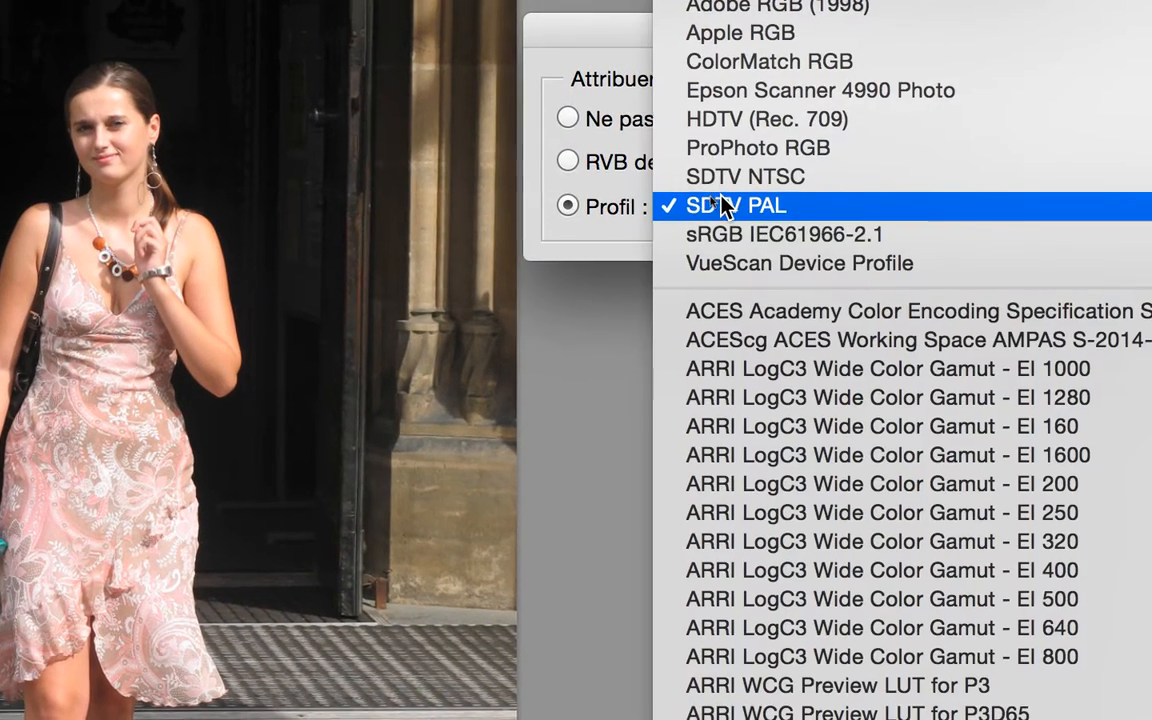
left_click(722, 190)
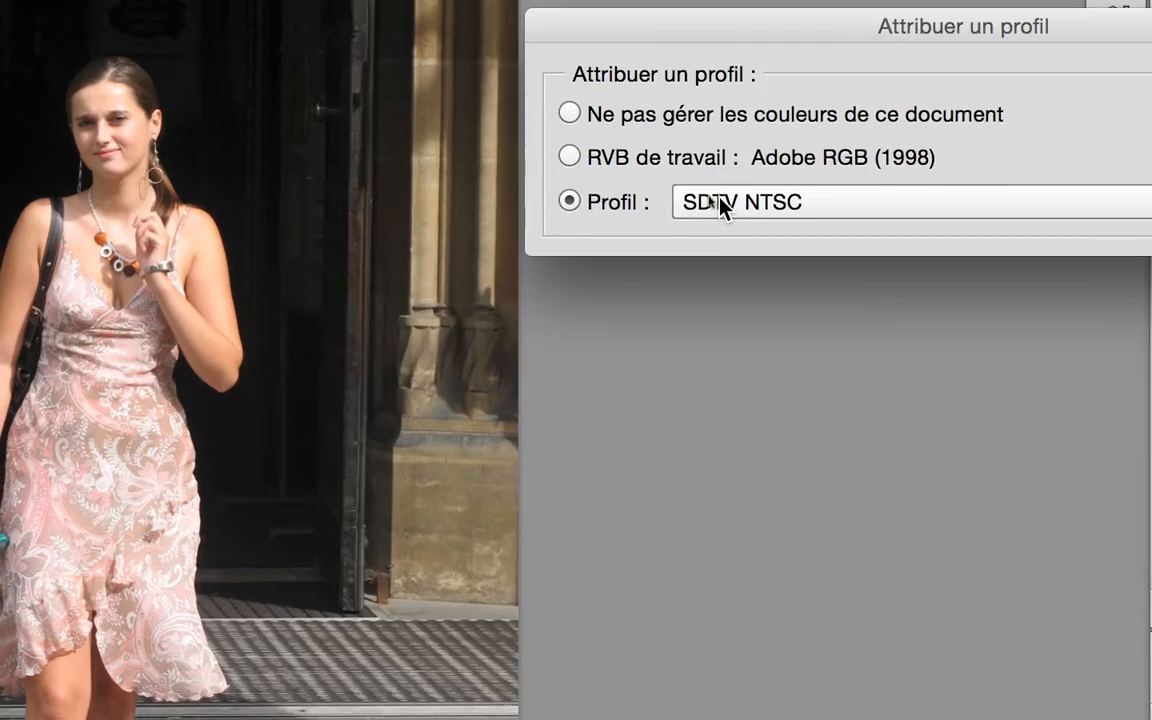
left_click(719, 218)
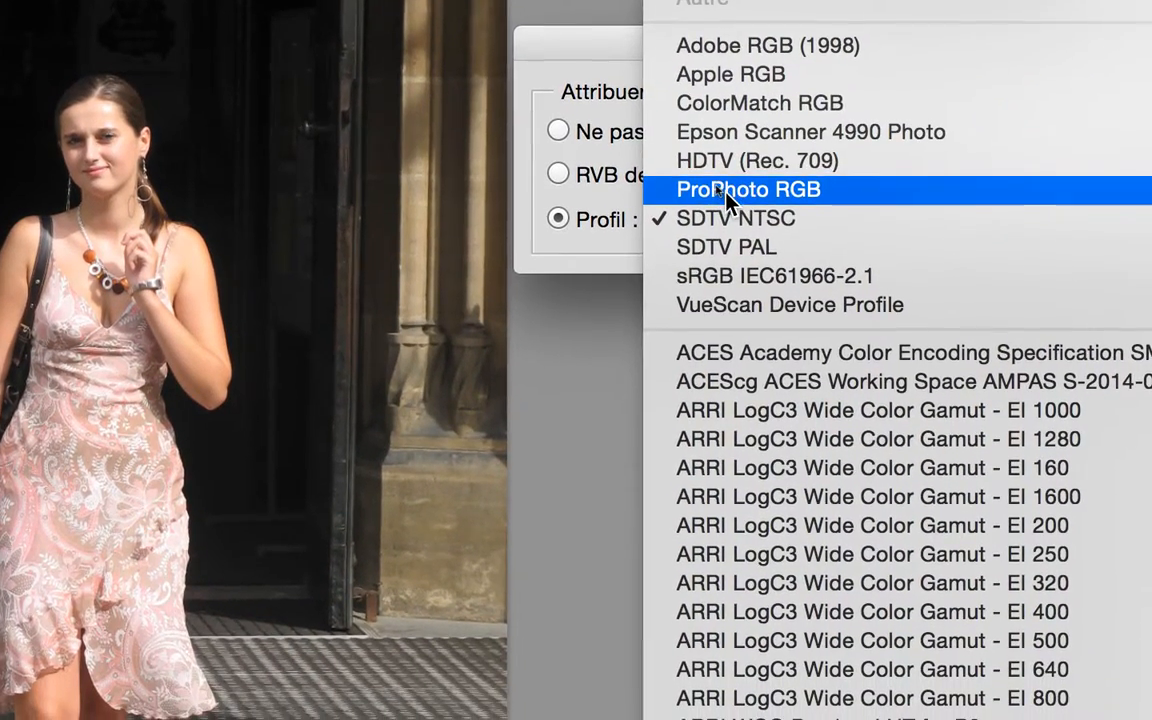
left_click(724, 192)
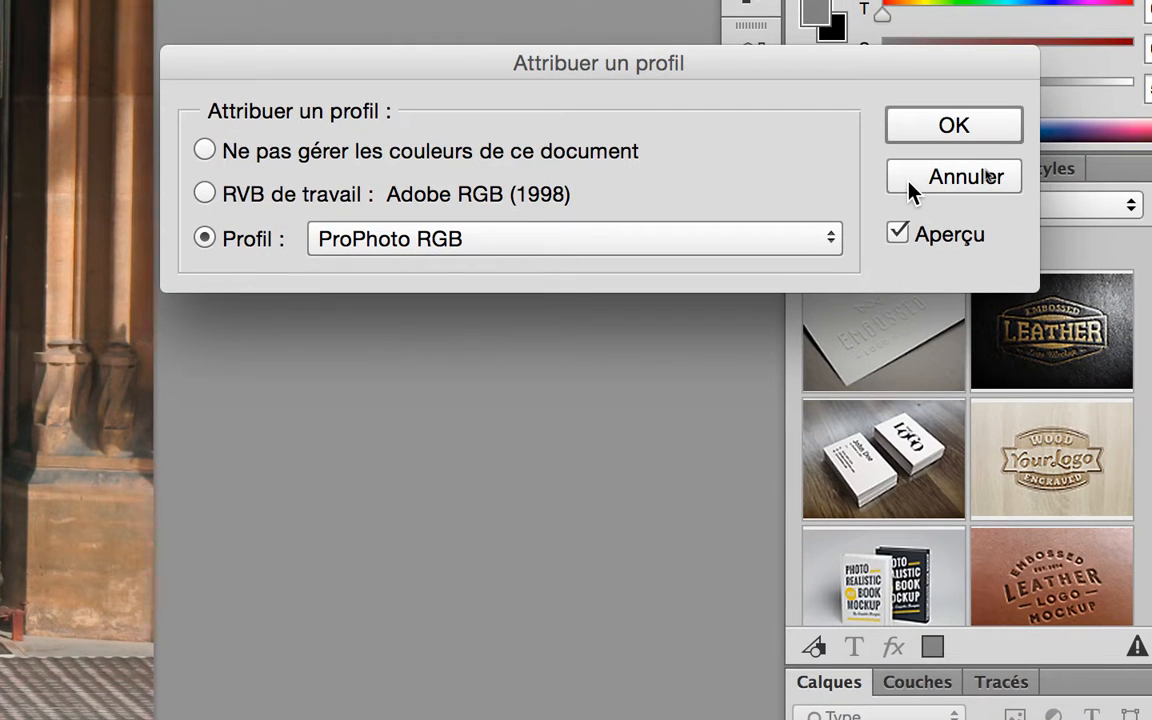
left_click(910, 185)
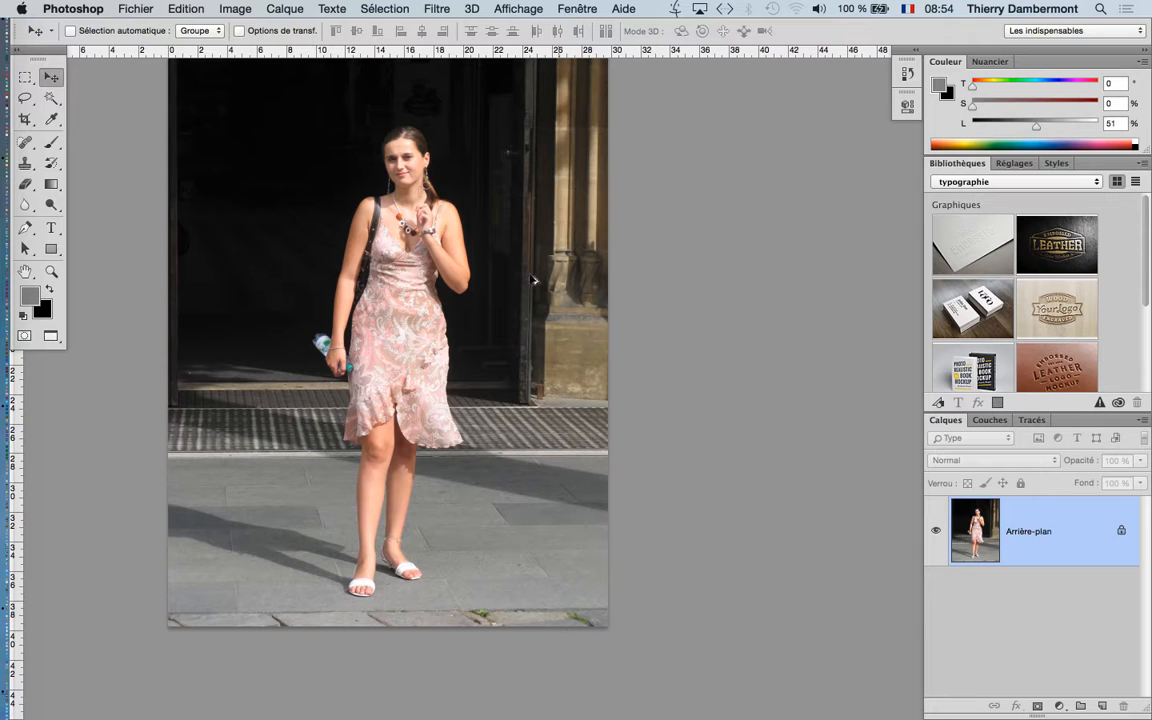
- Examine the outline of the woman's head, hair and earrings against the dark background up close
scroll(401, 244, "up", 10)
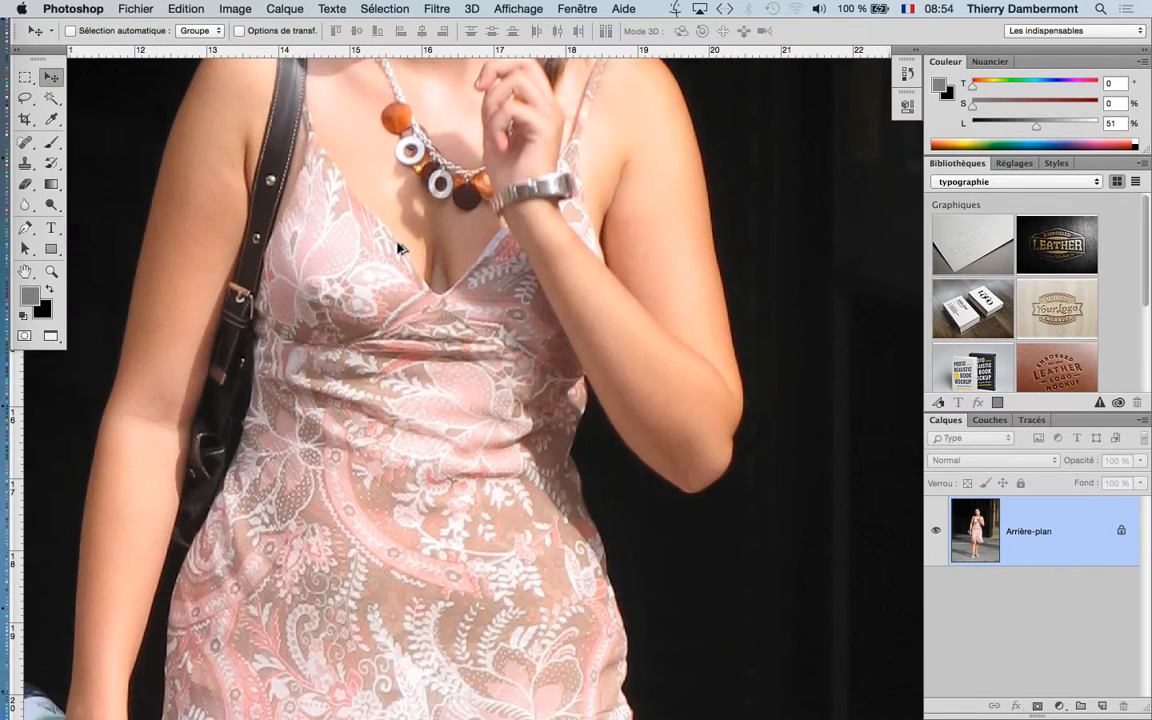
scroll(462, 240, "up", 10)
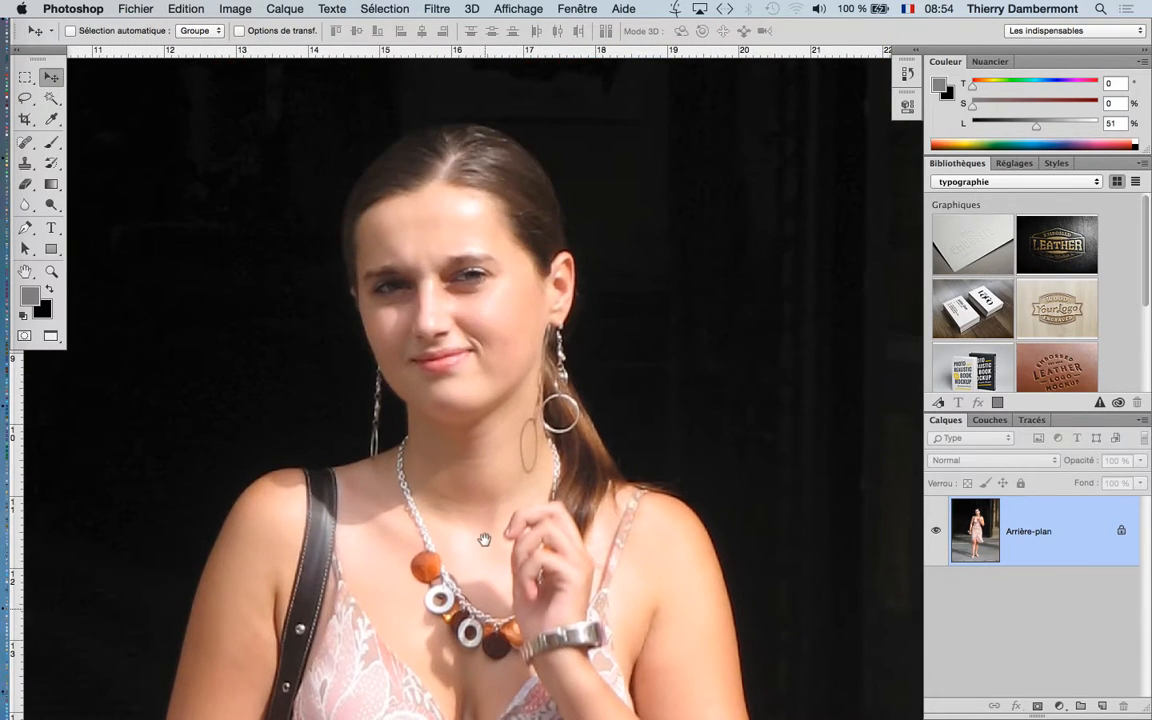
scroll(473, 162, "up", 3)
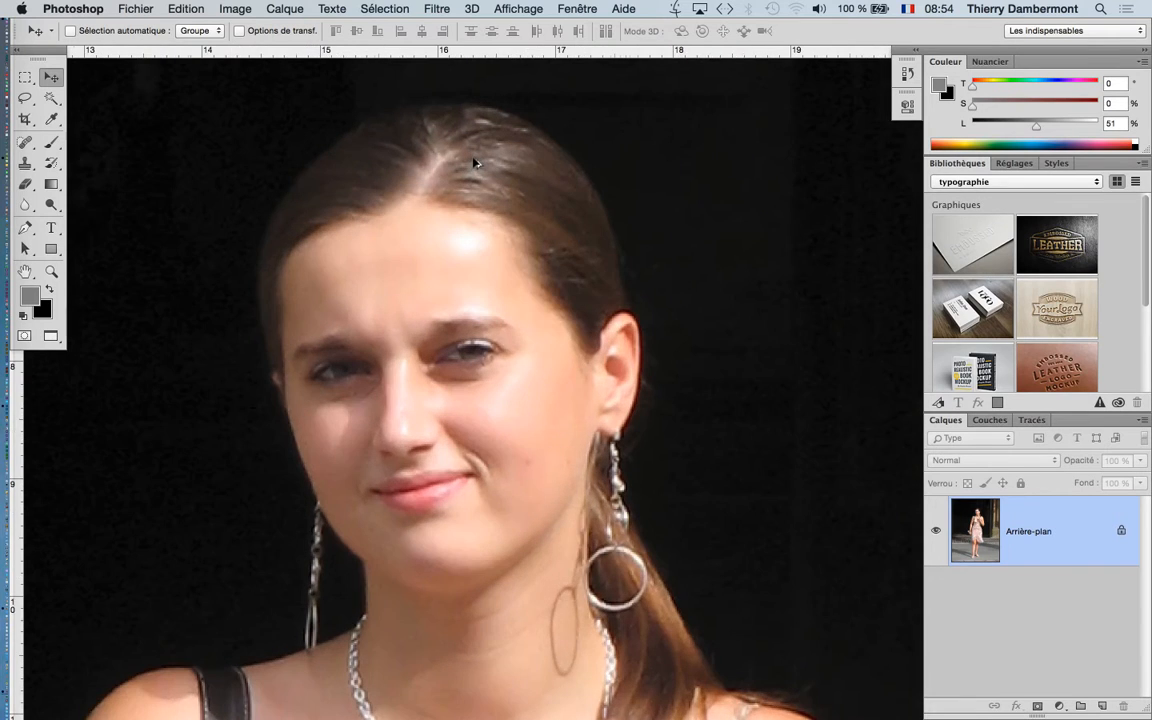
scroll(372, 180, "up", 2)
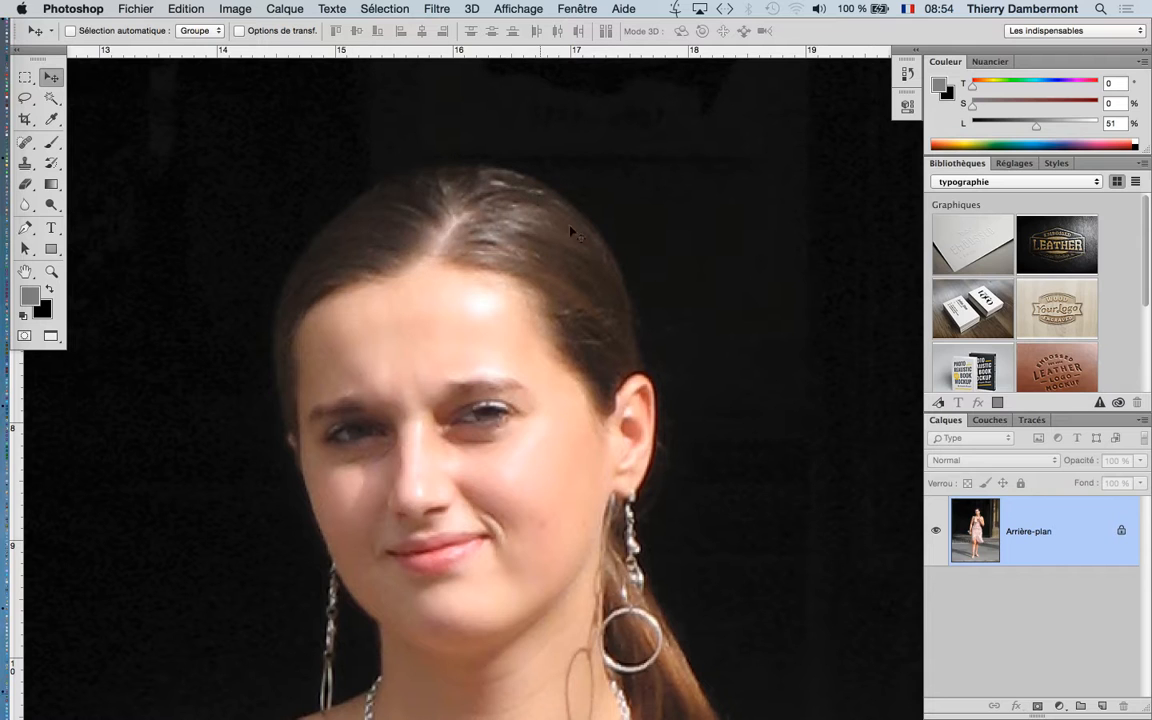
scroll(632, 334, "down", 3)
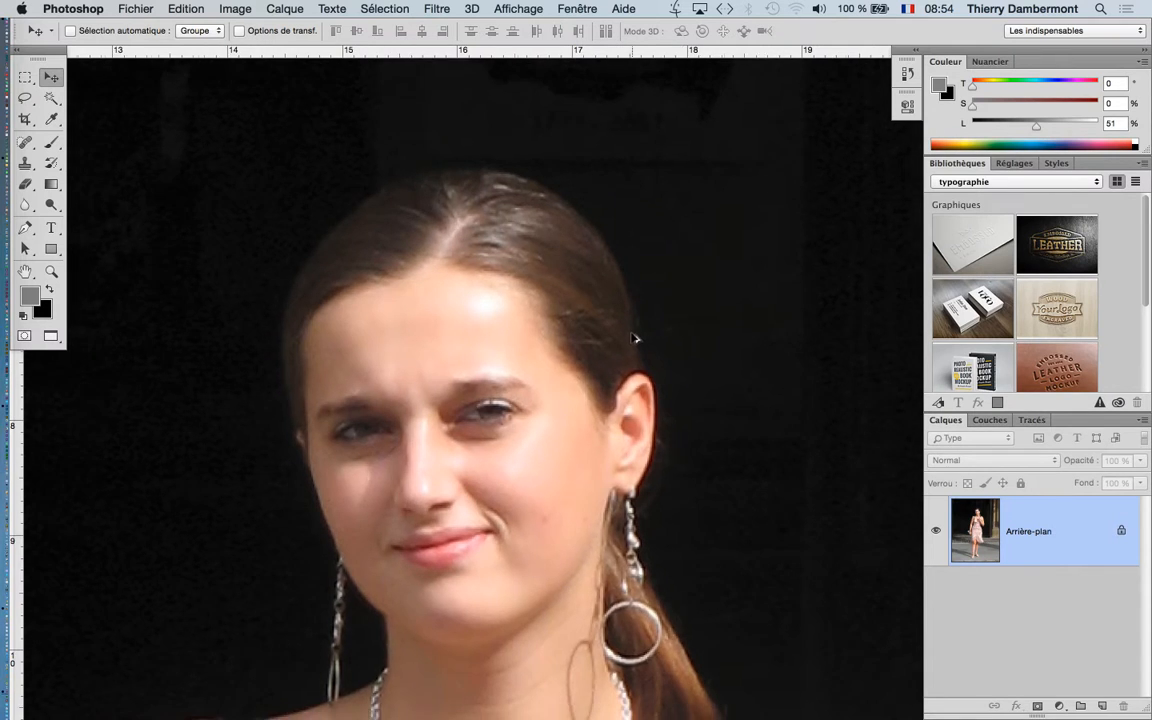
scroll(632, 334, "down", 2)
scroll(482, 284, "down", 2)
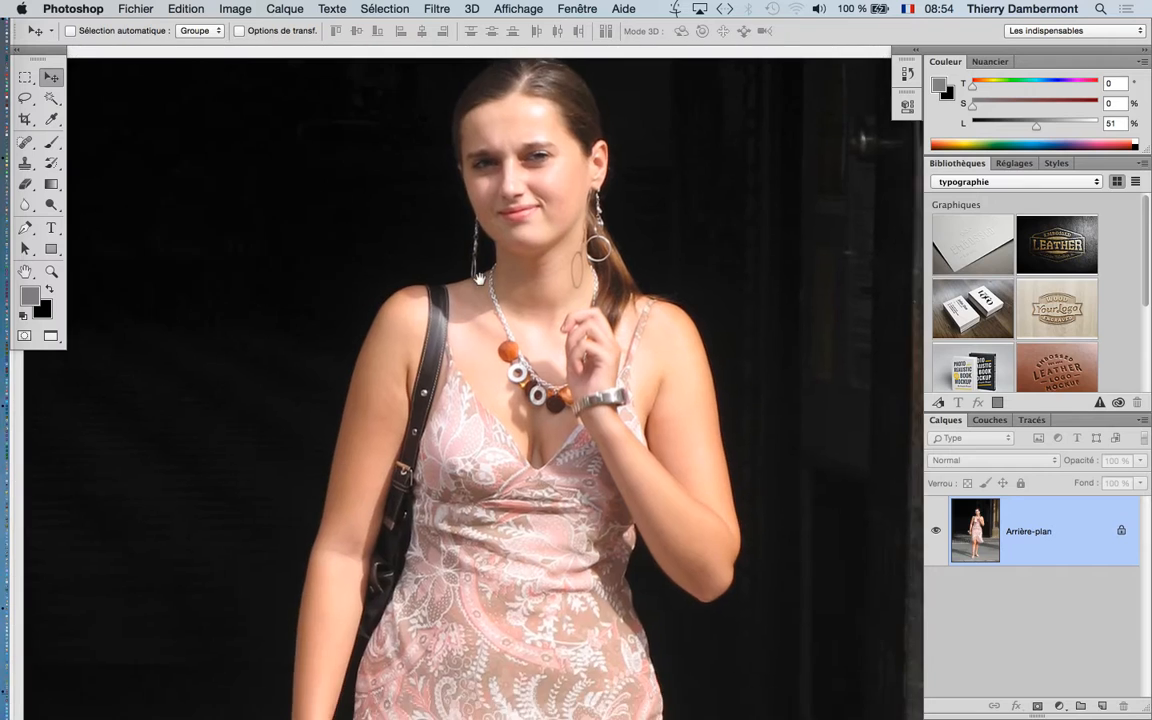
scroll(482, 284, "down", 2)
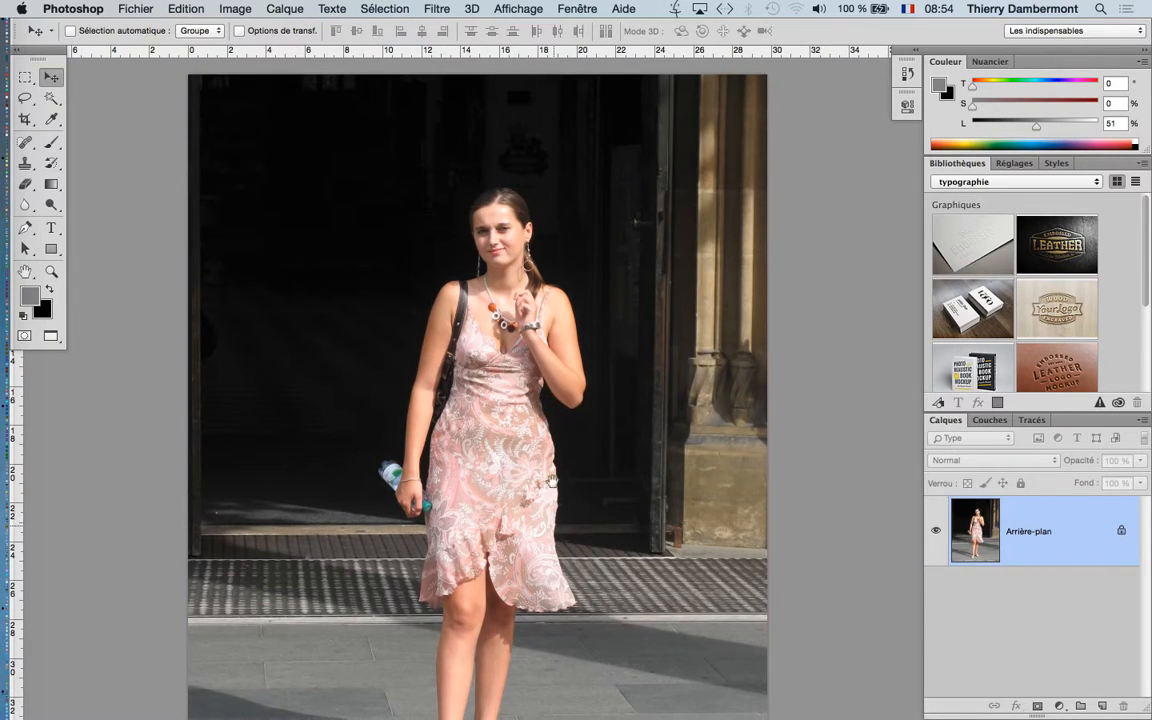
- Examine the contours of the woman's legs, arms, bag, bottle and dress up close
scroll(498, 471, "down", 3)
scroll(552, 445, "down", 1)
scroll(452, 527, "up", 5)
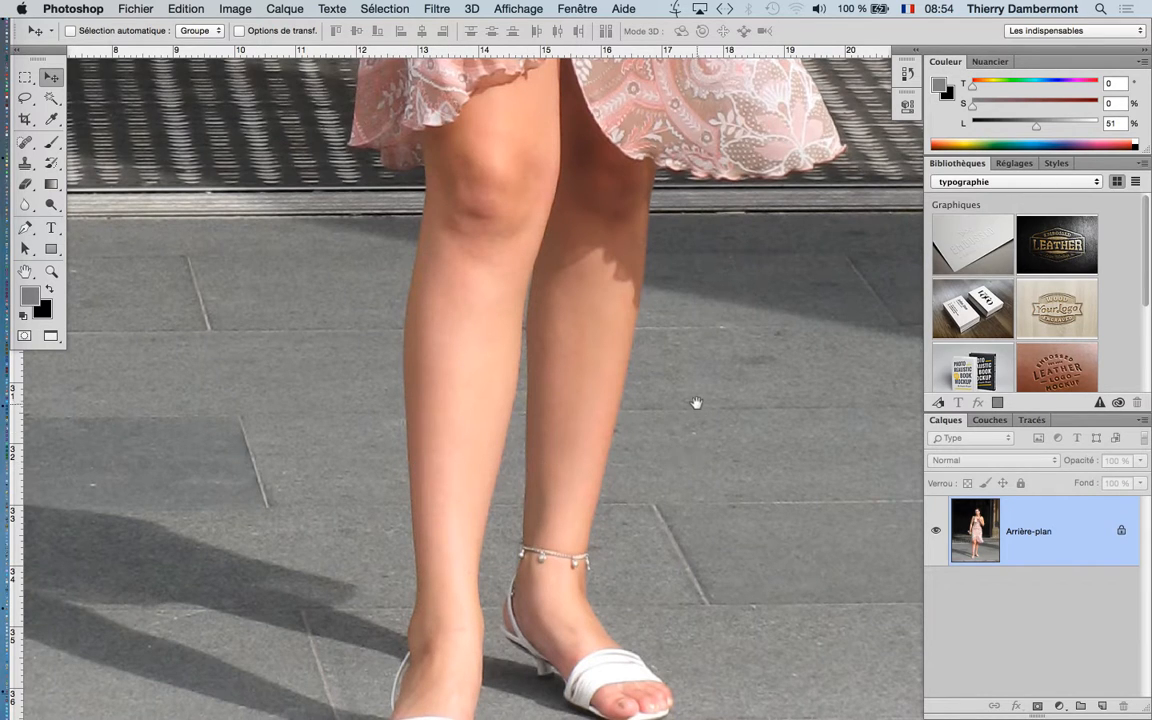
left_click_drag(694, 404, 686, 620)
left_click_drag(658, 466, 652, 658)
left_click_drag(584, 378, 583, 621)
left_click_drag(362, 269, 357, 404)
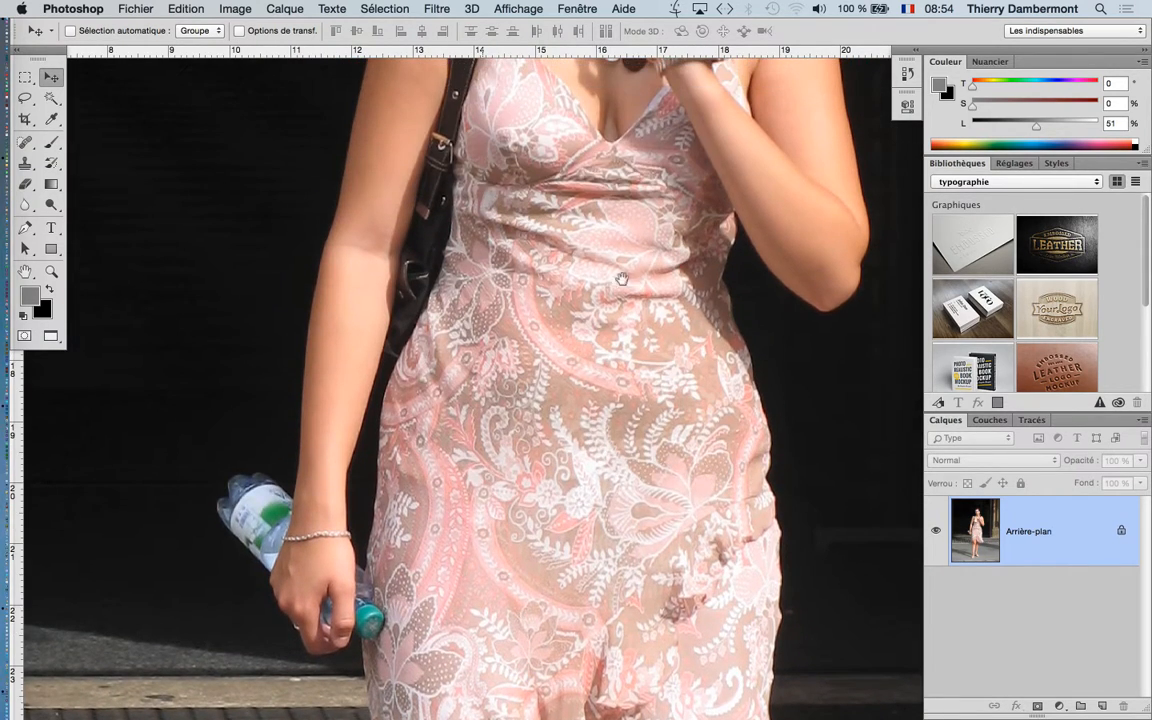
left_click_drag(631, 309, 634, 473)
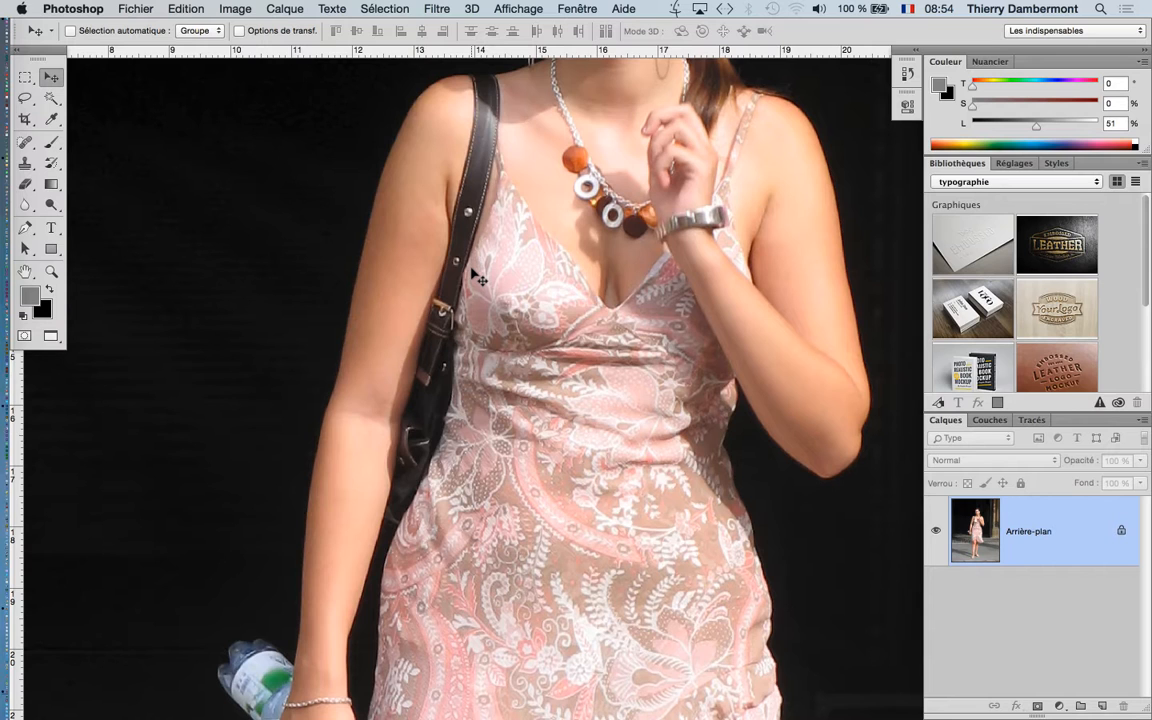
left_click_drag(558, 397, 498, 164)
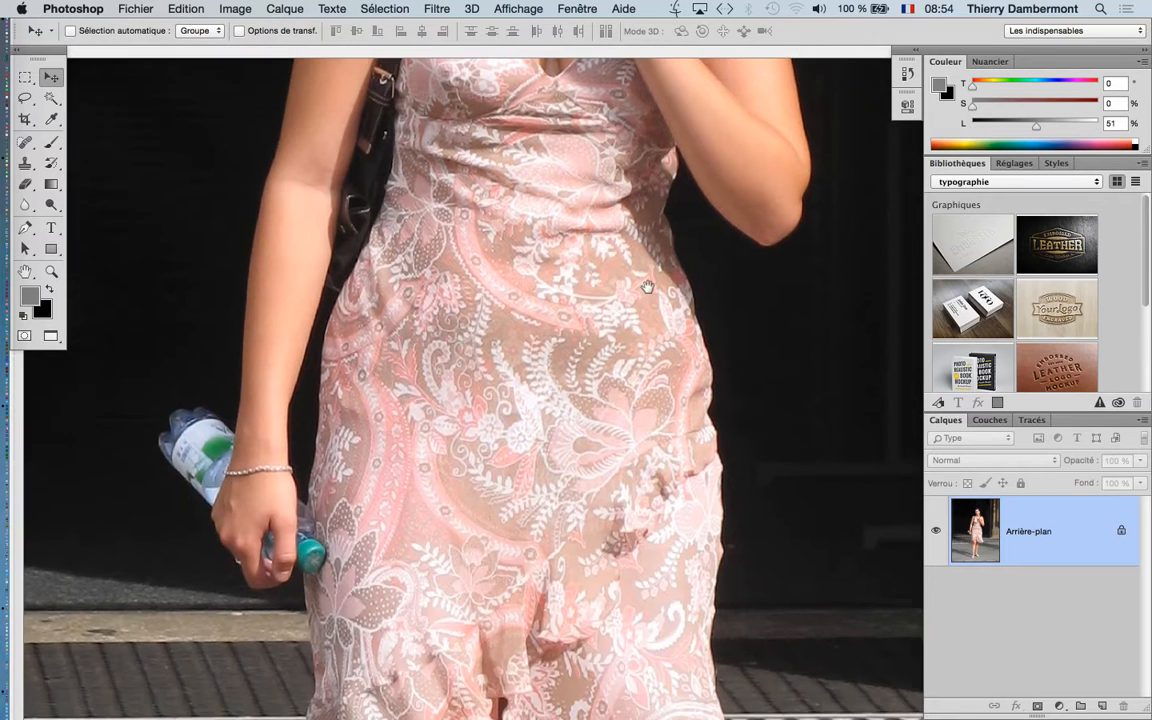
left_click_drag(701, 452, 678, 327)
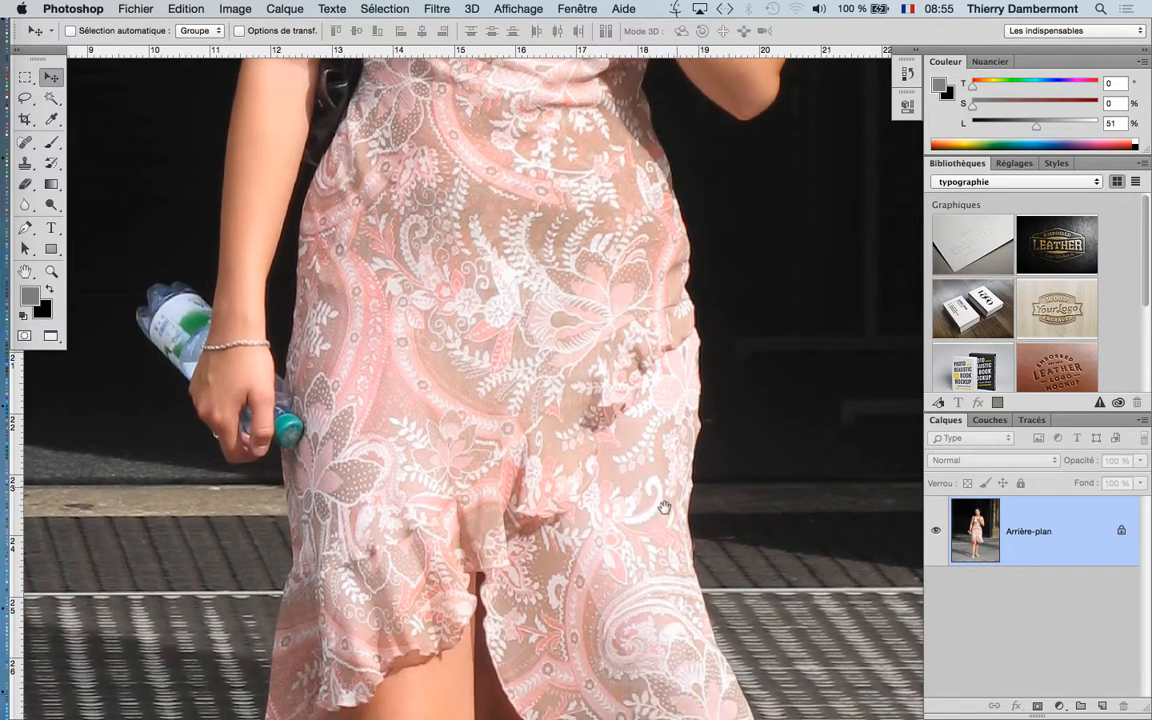
left_click_drag(677, 550, 675, 531)
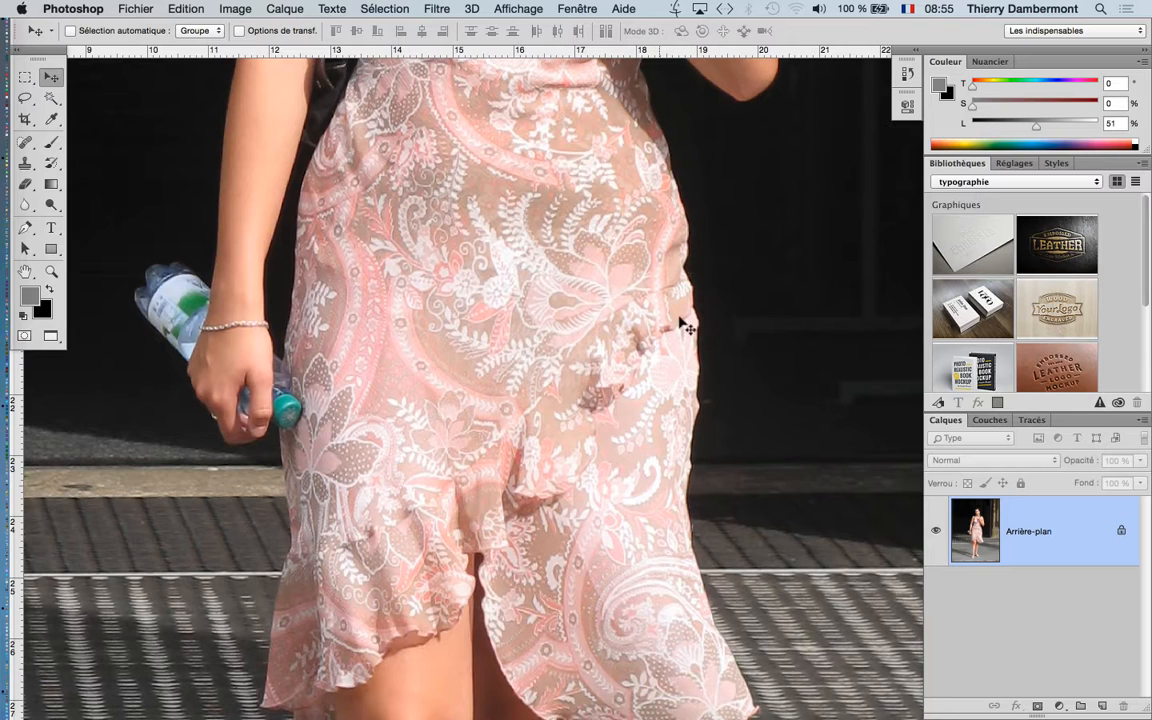
- Detach the Tracés (paths) panel from its group and float it over the photo beside the woman
scroll(677, 390, "down", 10)
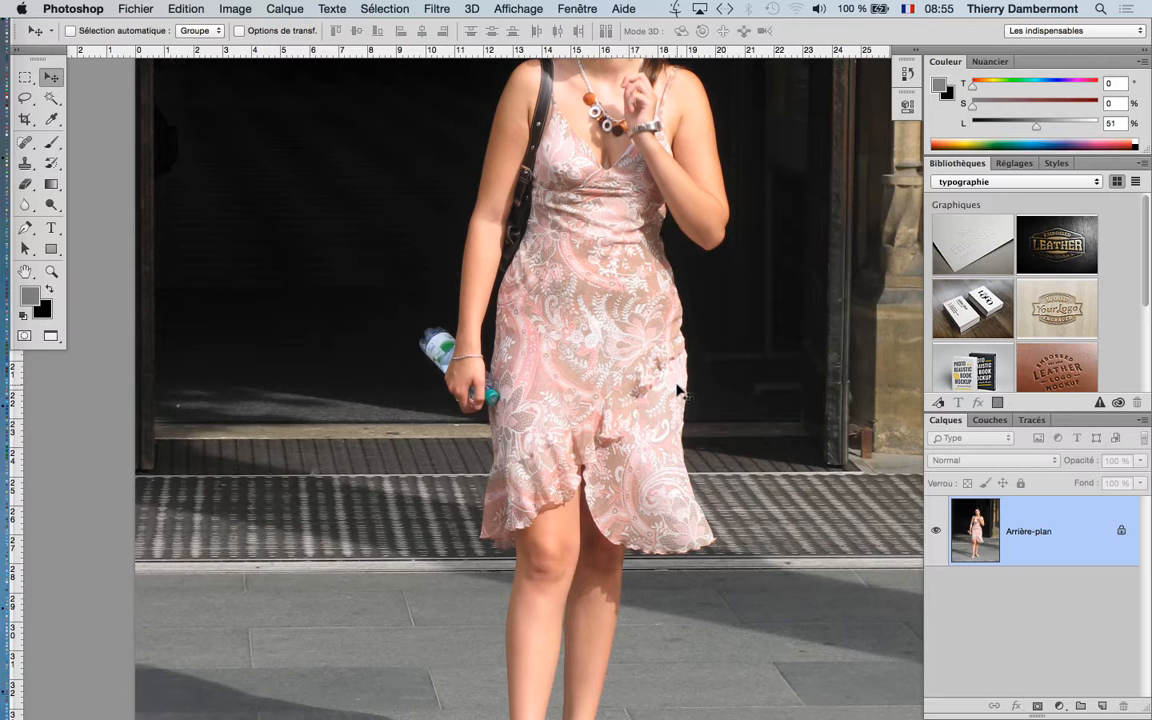
left_click_drag(640, 296, 465, 345)
left_click_drag(619, 322, 548, 378)
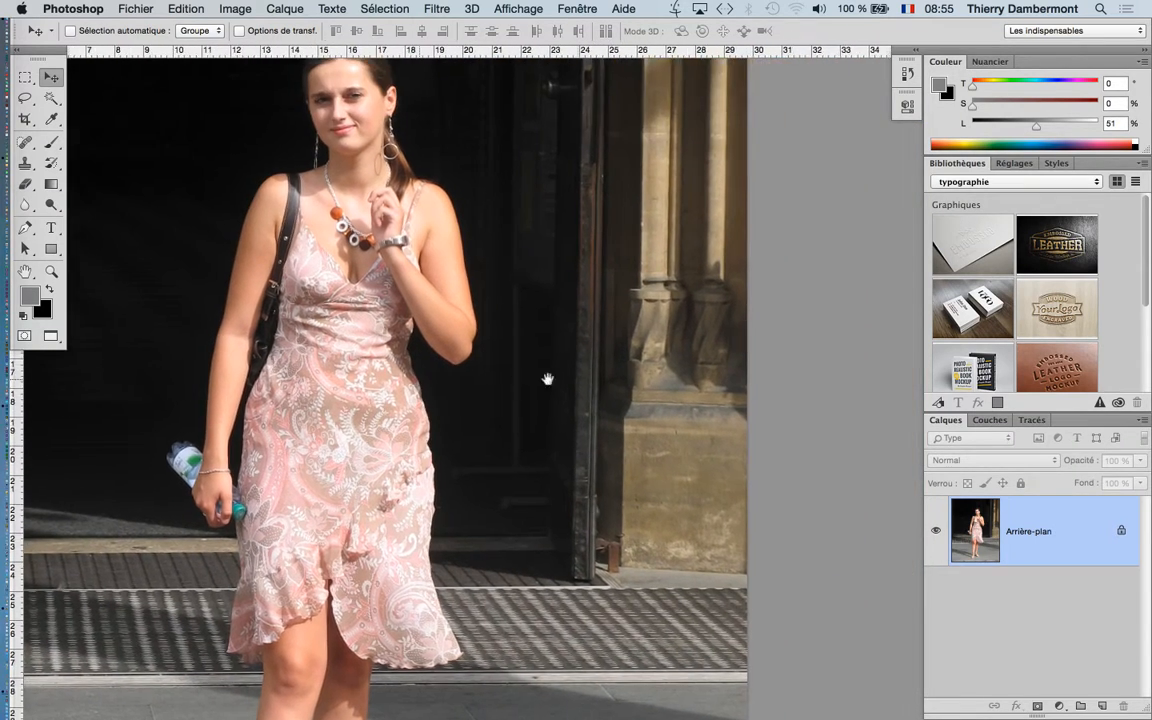
left_click(1032, 420)
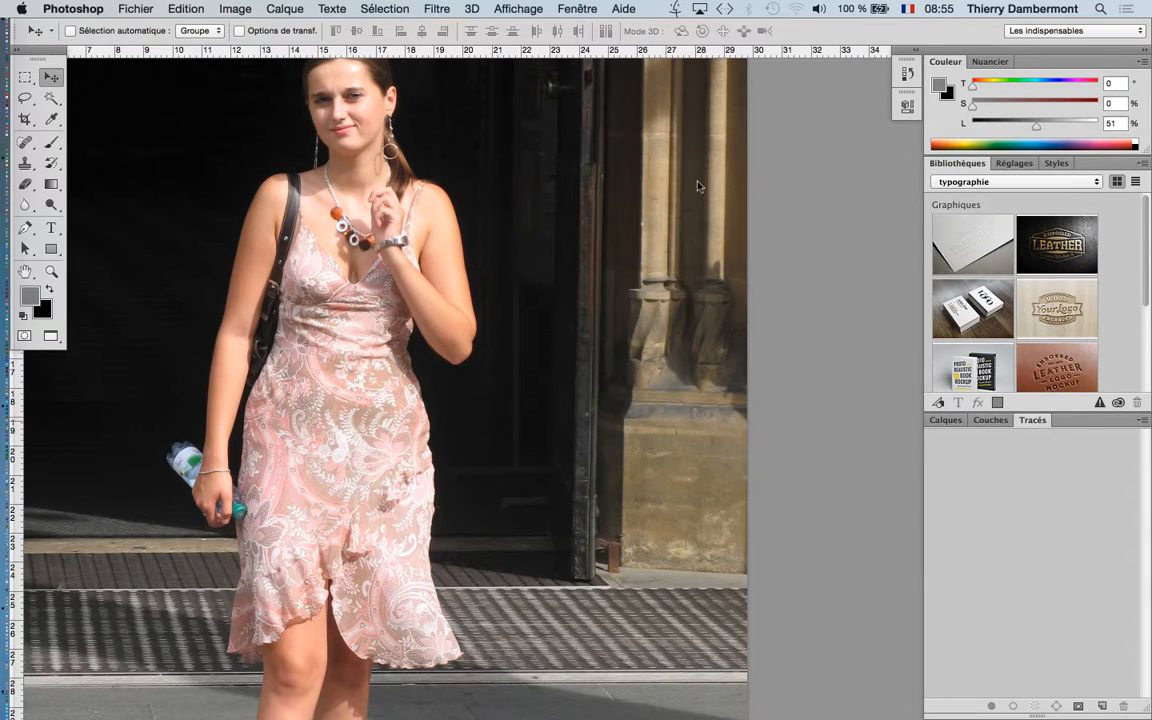
left_click_drag(1032, 420, 614, 122)
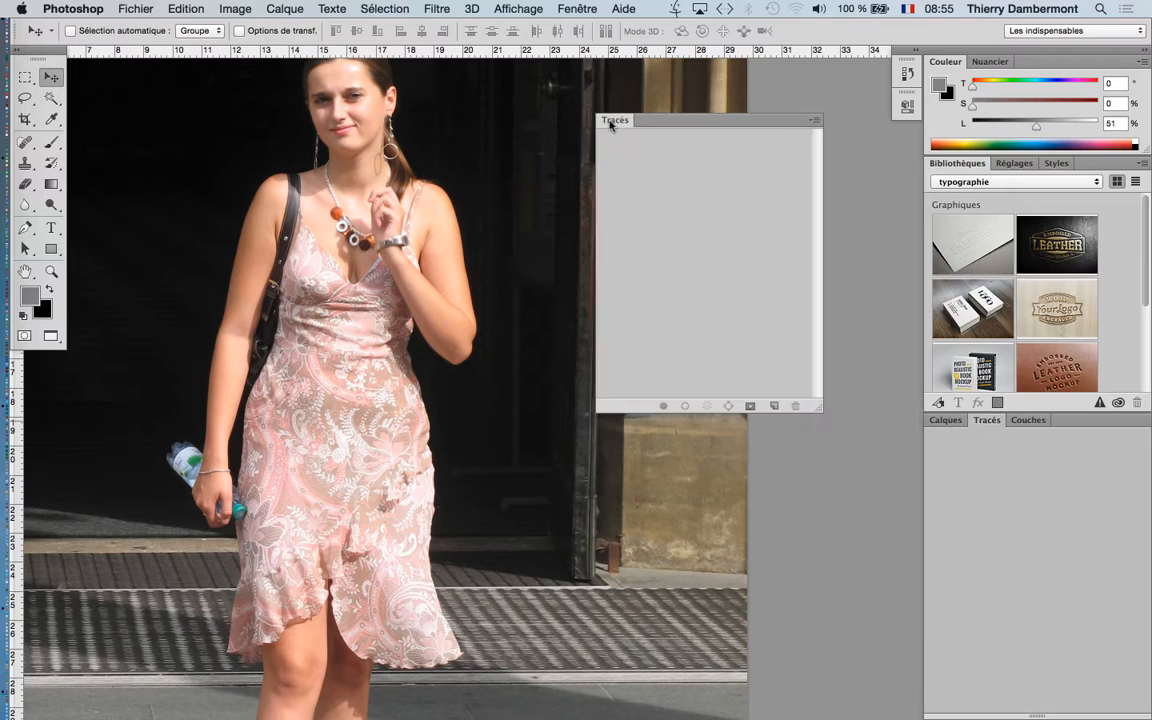
- Resize the floating Tracés panel, create a new empty path in it and leave that path selected
left_click_drag(757, 216, 827, 318)
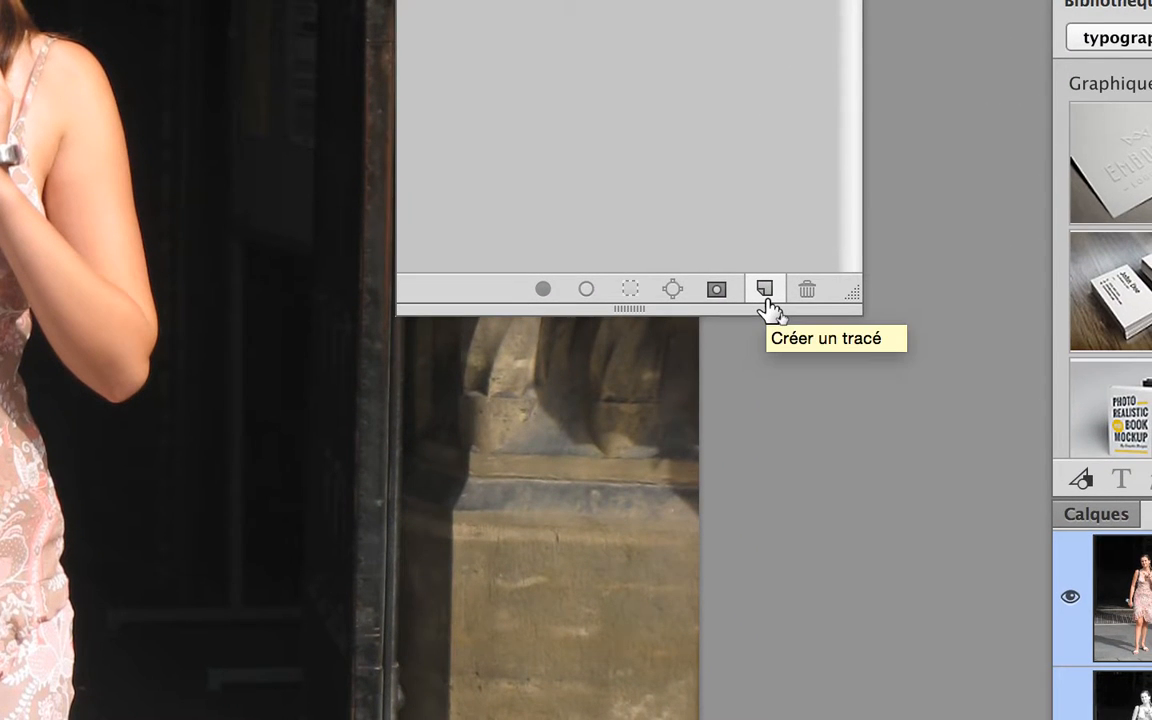
left_click(766, 300)
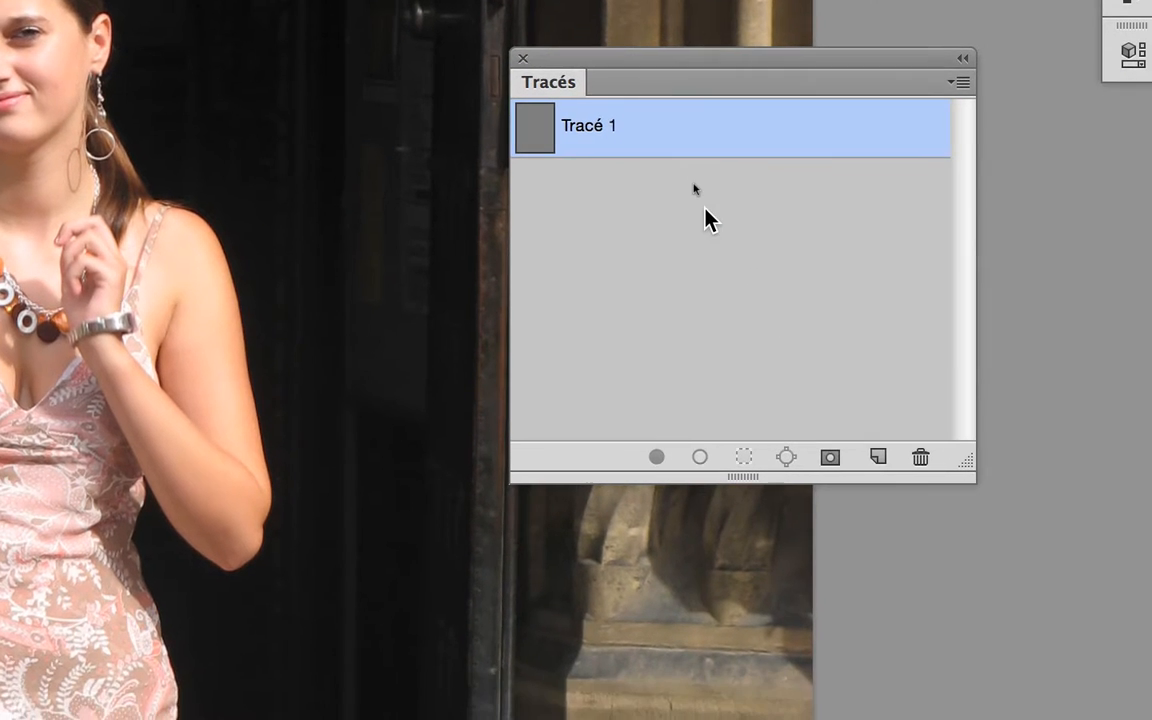
left_click(719, 268)
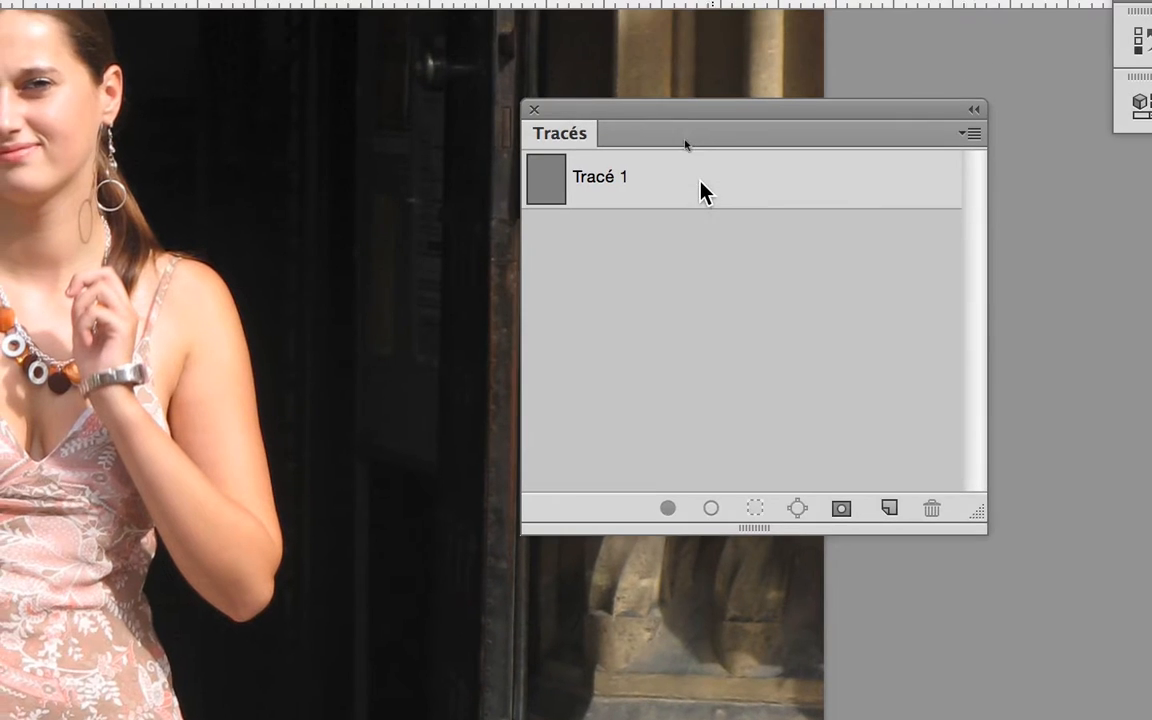
left_click(692, 132)
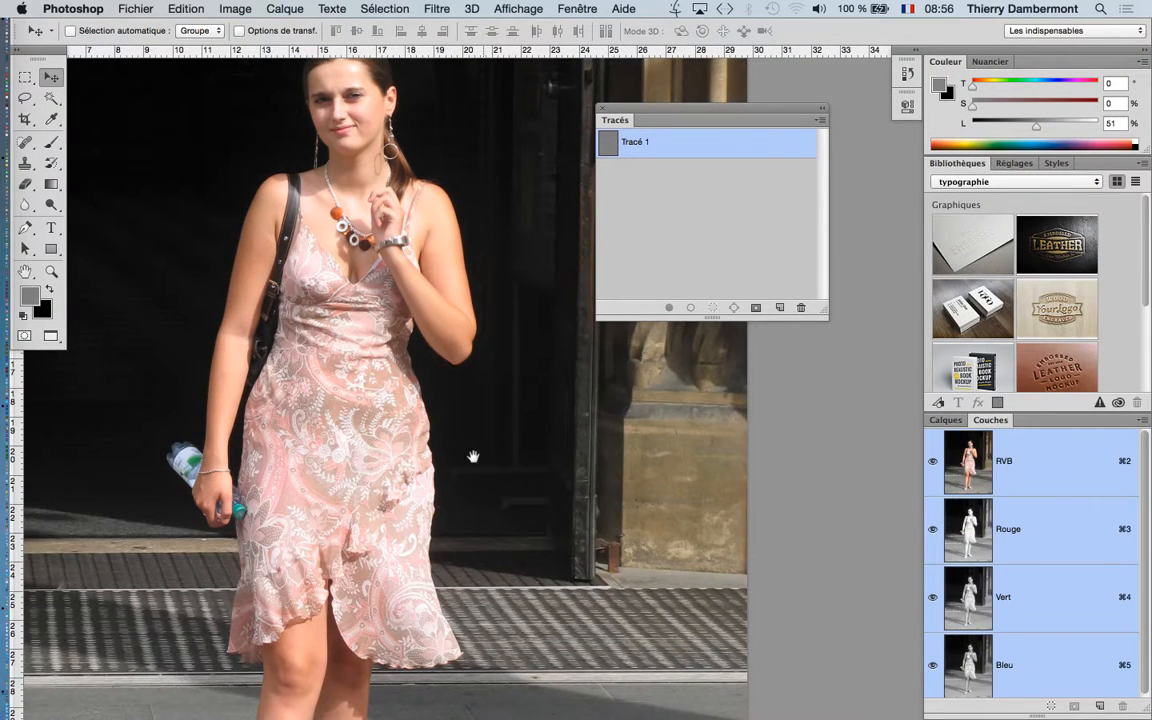
- Detach the toolbox, float it over the photo near the woman's legs and activate the Pen tool
left_click_drag(474, 542, 486, 342)
scroll(503, 268, "down", 2)
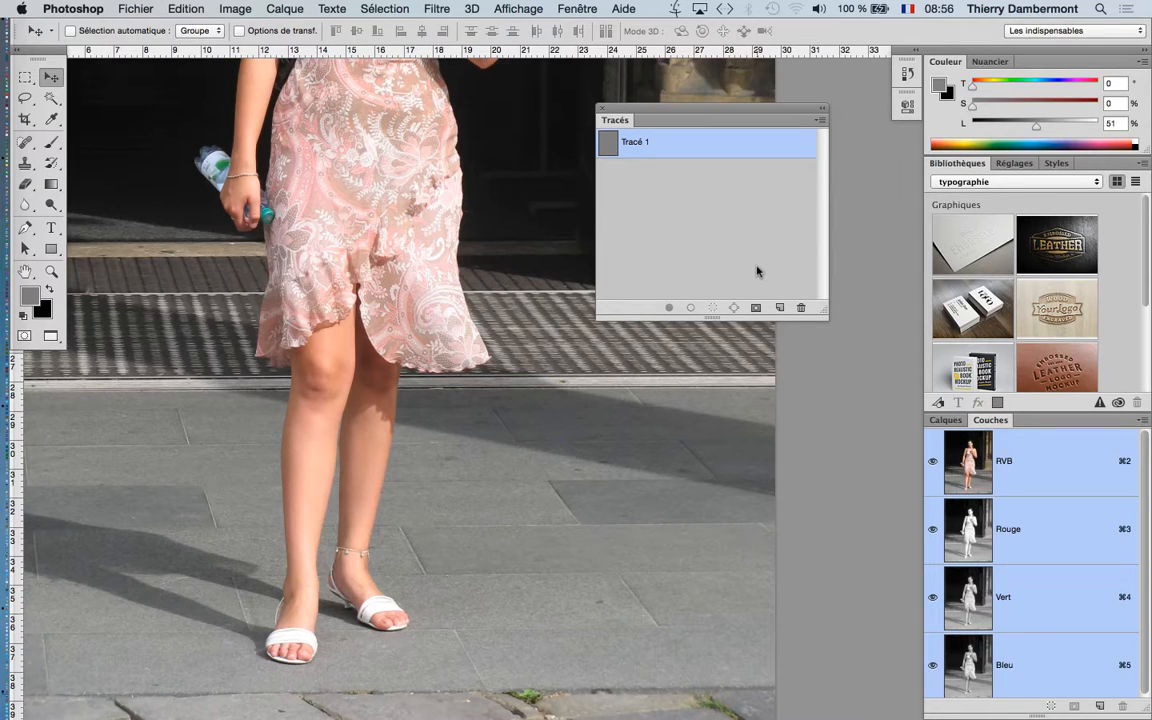
left_click_drag(45, 60, 120, 98)
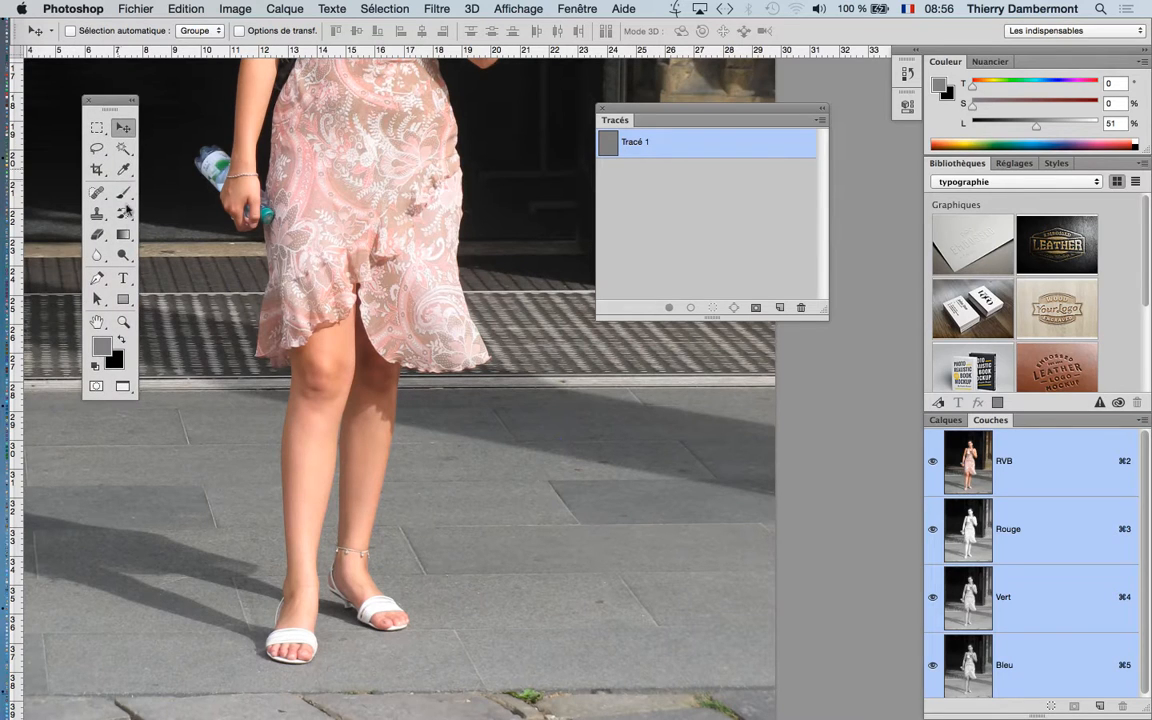
left_click(97, 277)
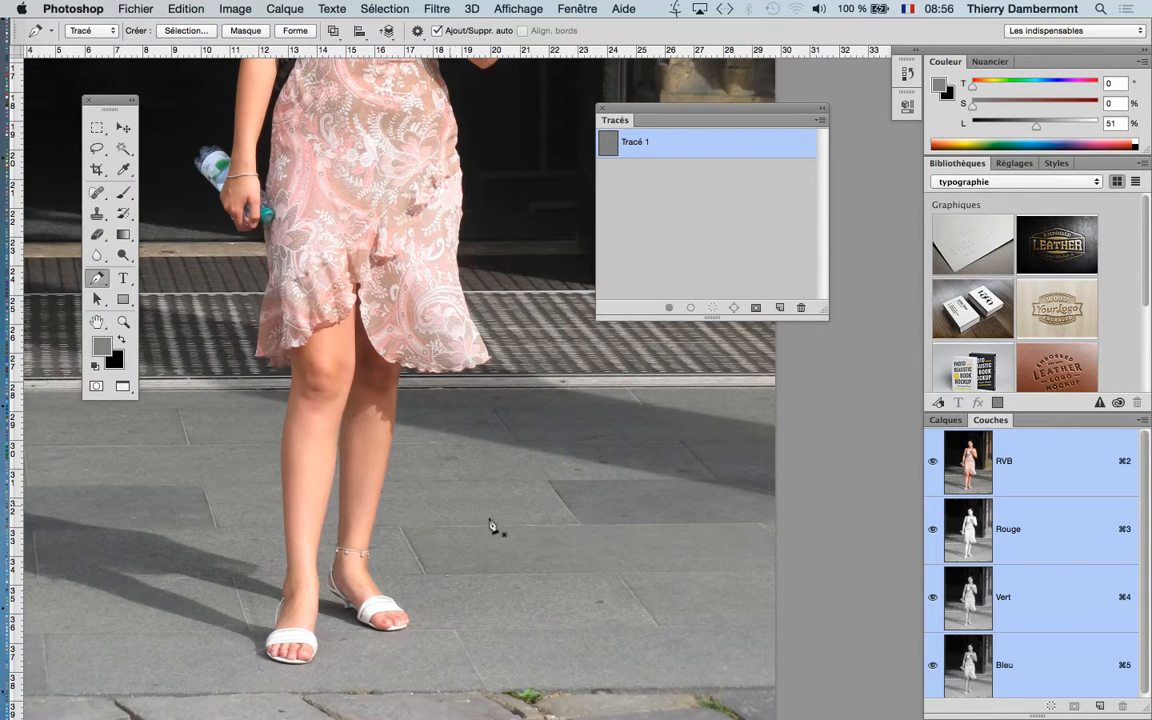
- Start the path on the strap of the rear foot's sandal and continue it up the instep
scroll(470, 520, "up", 2)
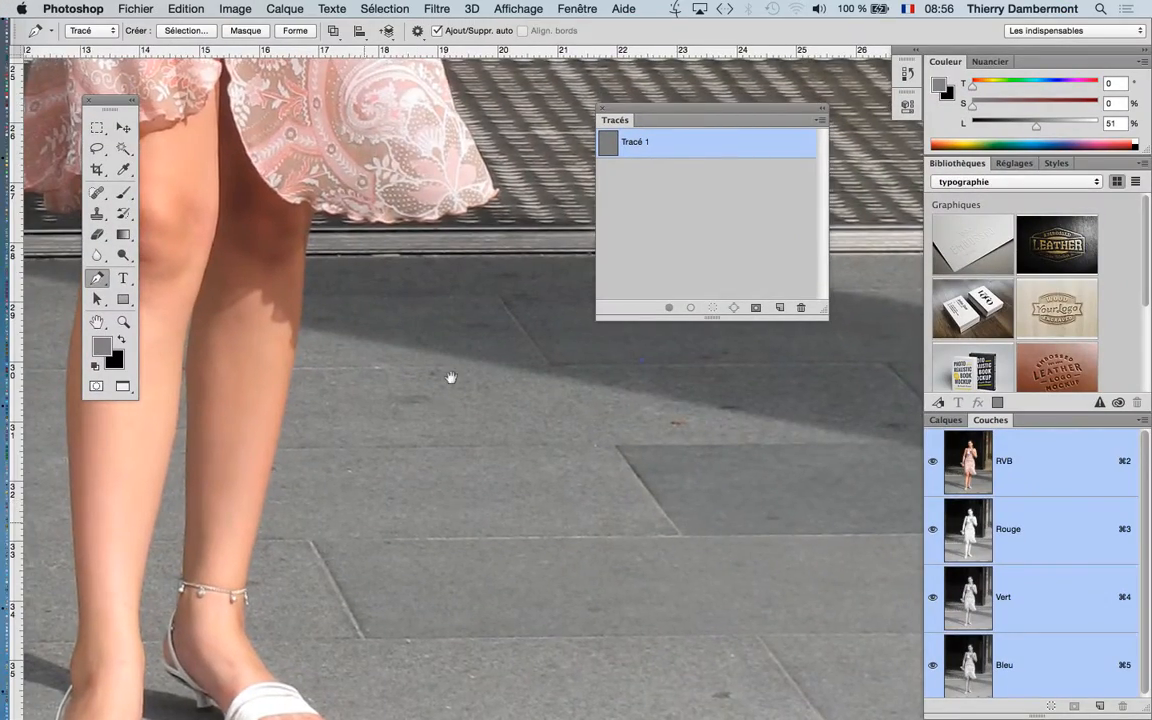
scroll(451, 377, "down", 5)
scroll(427, 488, "up", 3)
left_click_drag(404, 514, 494, 490)
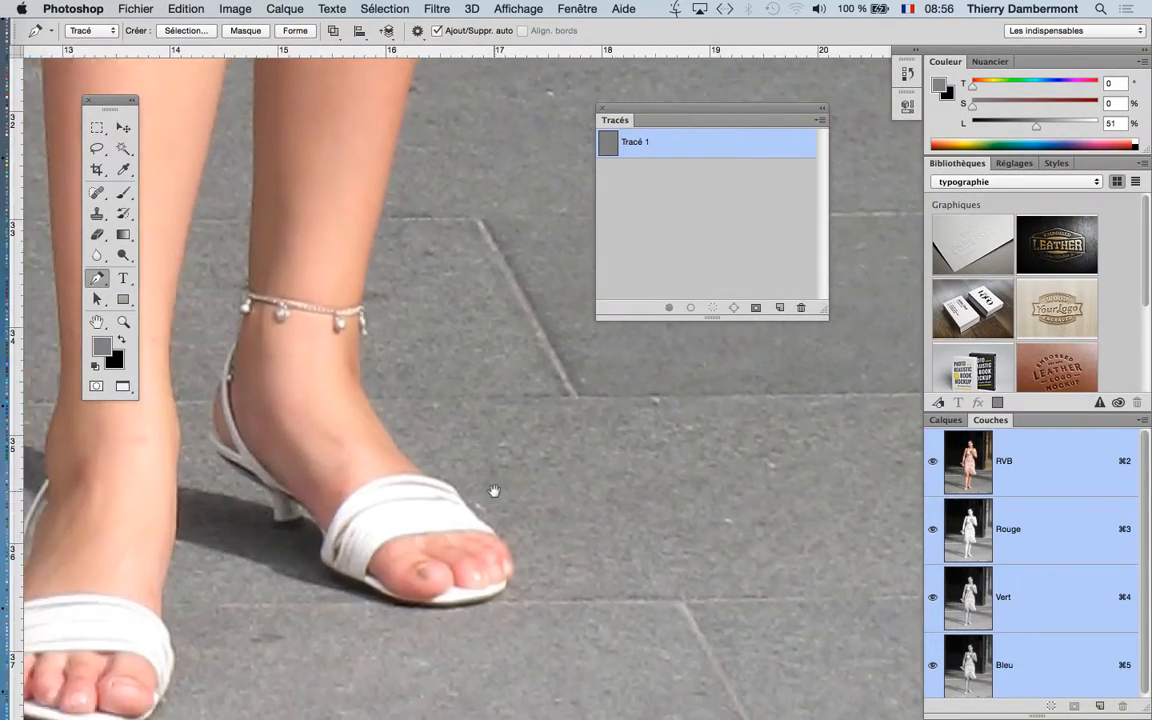
left_click_drag(556, 516, 587, 531)
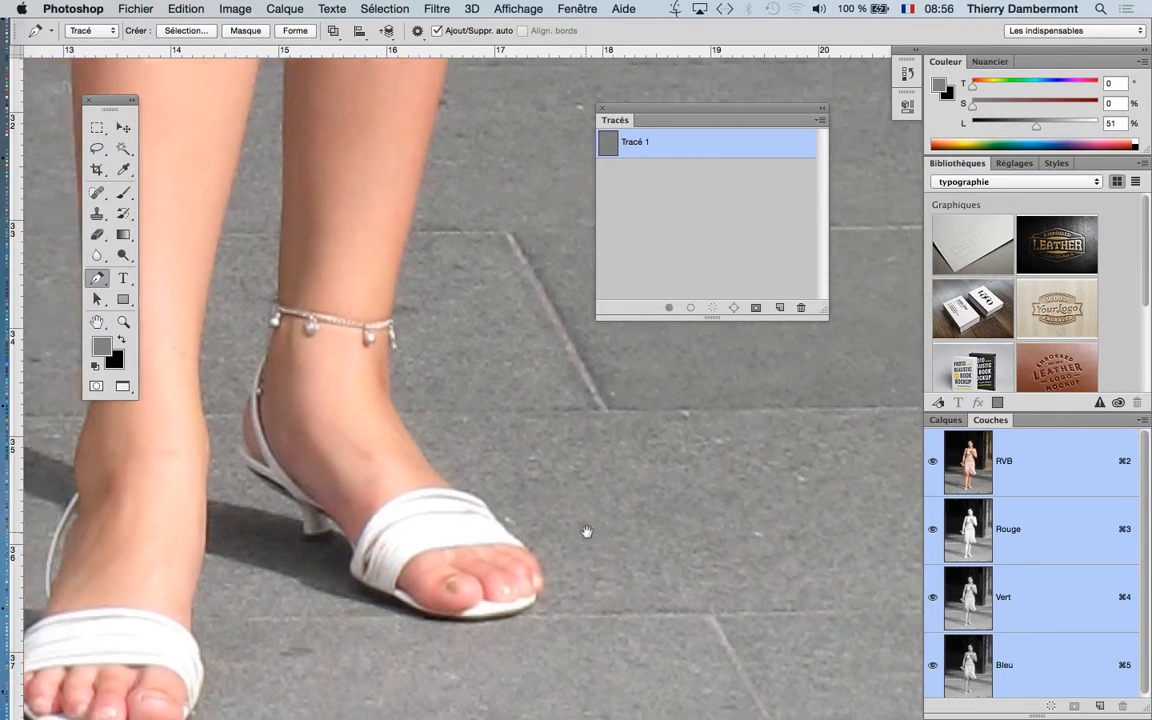
left_click(464, 497)
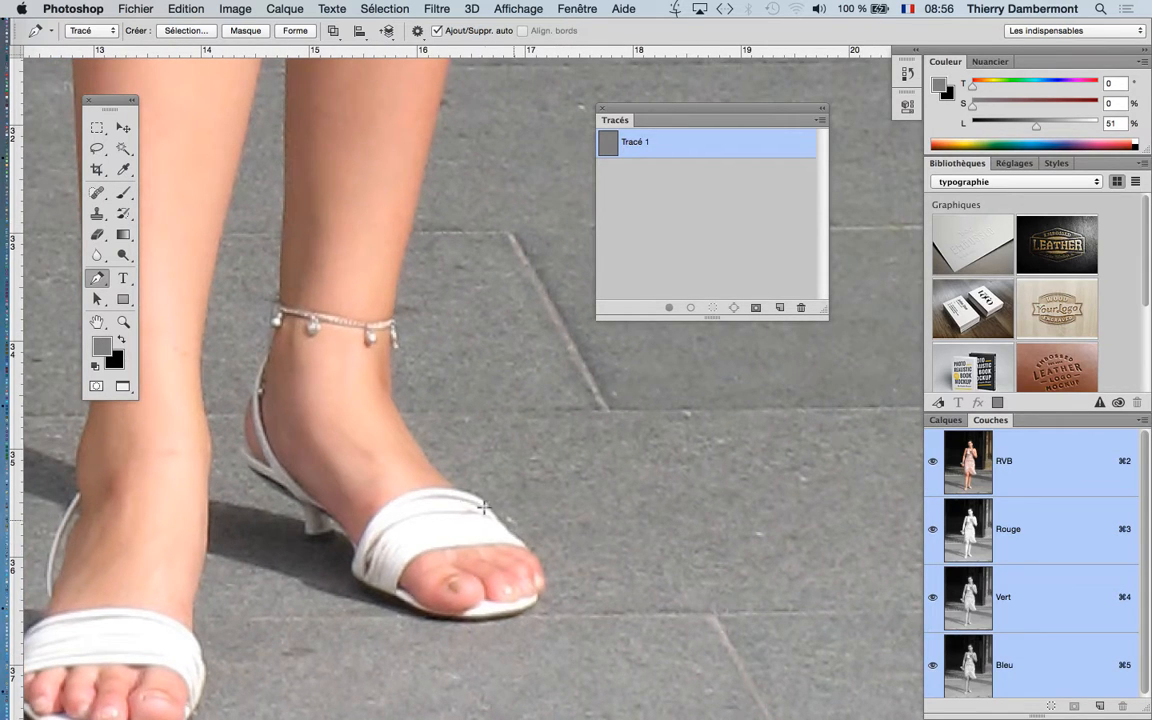
left_click(427, 463)
- Float the Couches panel over the photo, enlarge it to list every channel and hide the Vert channel
left_click_drag(991, 420, 722, 225)
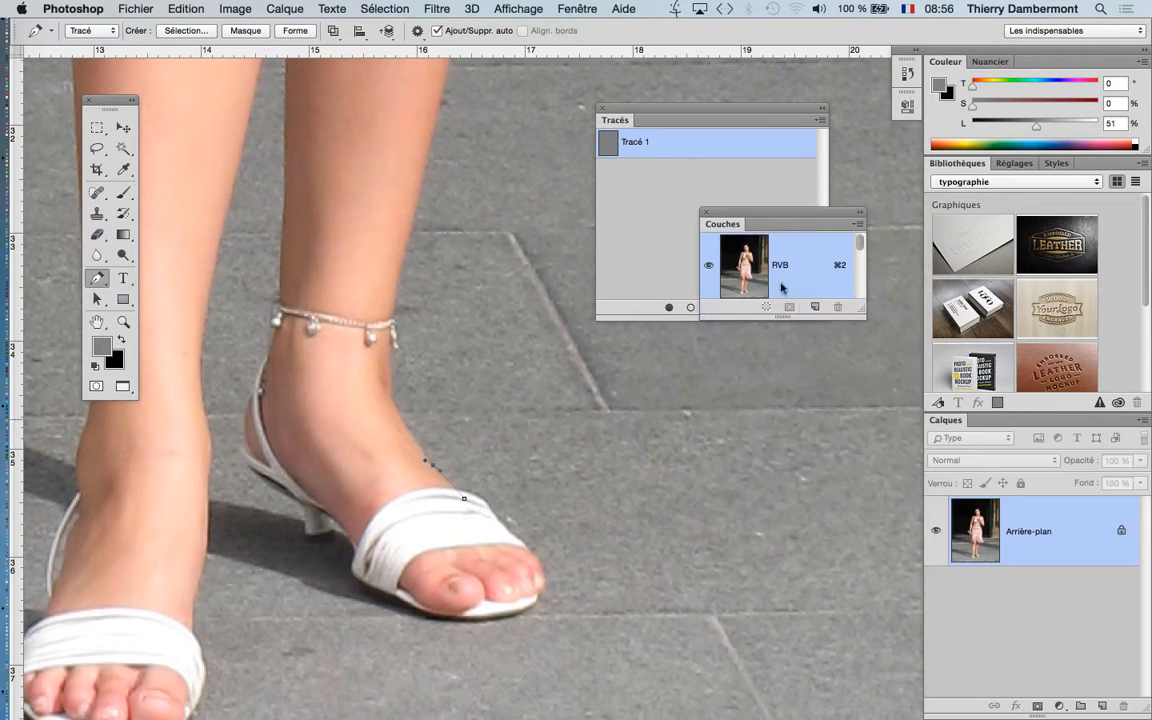
left_click_drag(862, 316, 882, 690)
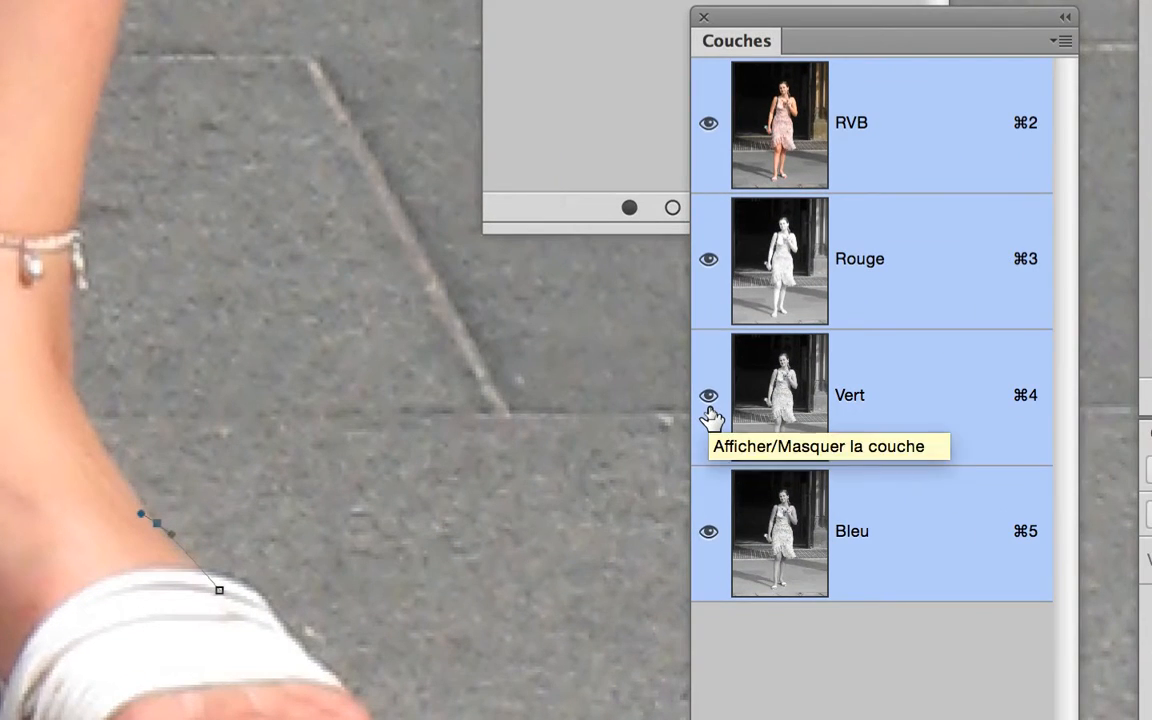
left_click(708, 403)
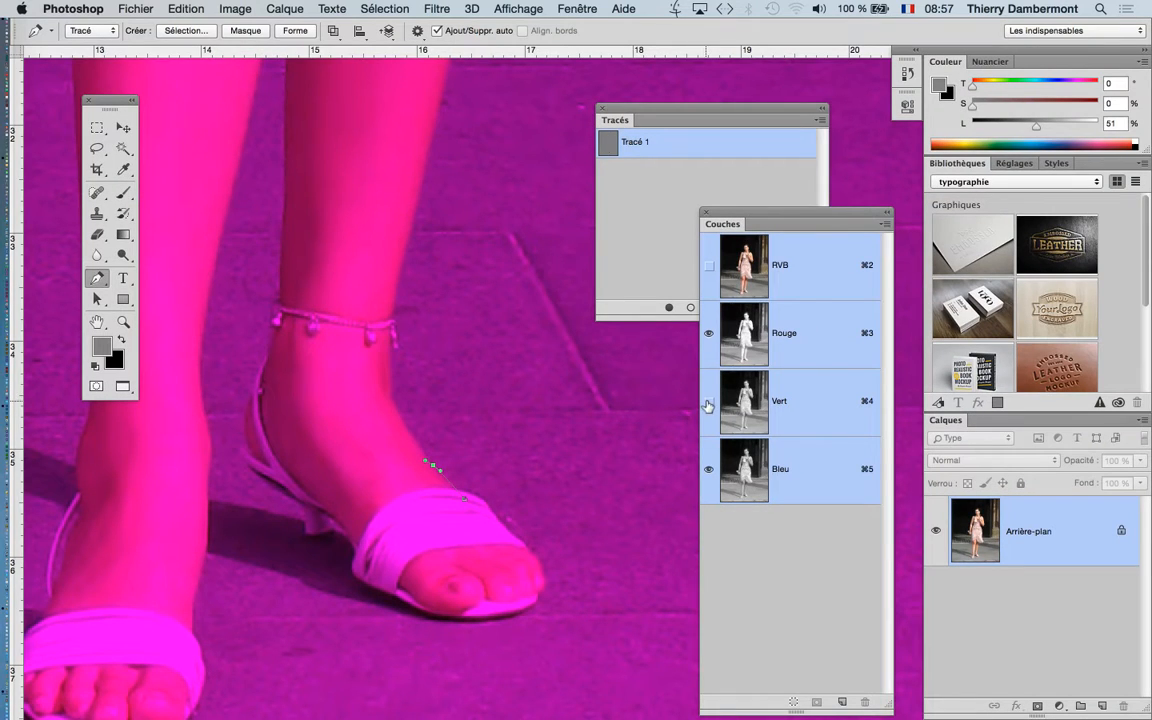
left_click(708, 401)
left_click(708, 401)
- Trace the outer edge of the rear leg with curved anchor points from the ankle up to below the knee
left_click_drag(391, 394, 387, 385)
left_click_drag(395, 288, 397, 298)
scroll(460, 430, "up", 6)
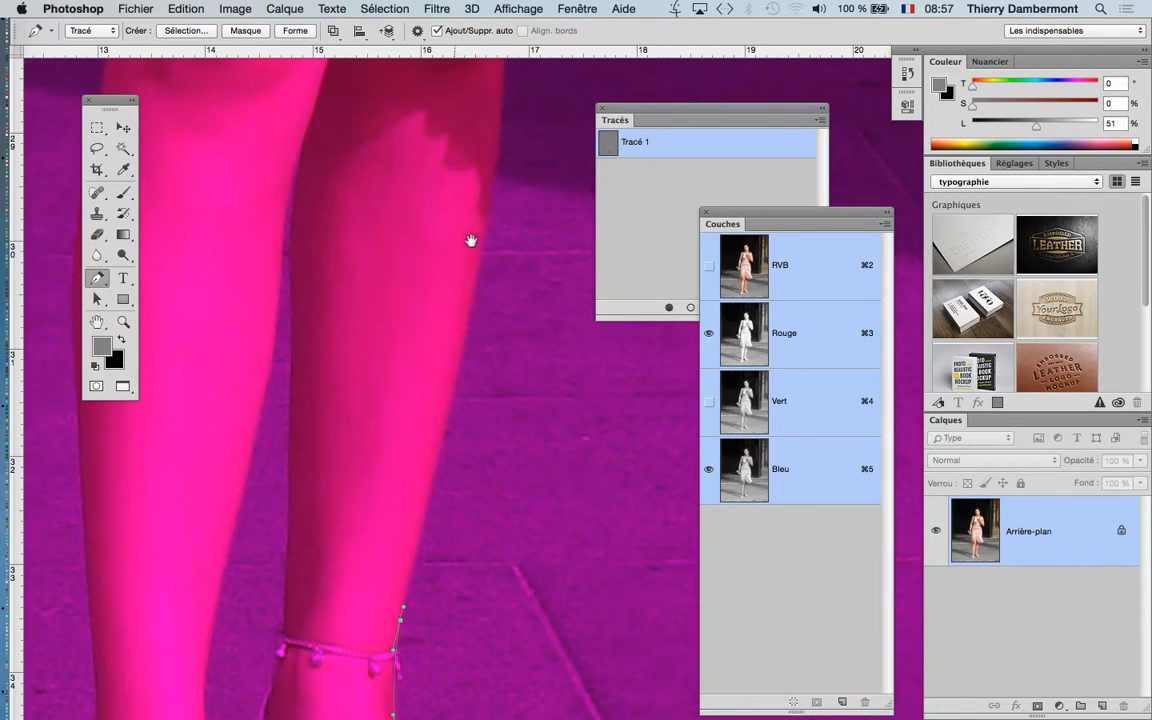
left_click_drag(492, 180, 493, 187)
left_click(477, 264)
mouse_move(494, 186)
left_mouse_down()
mouse_move(527, 157)
mouse_move(496, 176)
left_mouse_up()
- Extend the path along the rear knee and thigh to the dress hem and loosely across the inside of the dress
left_click_drag(537, 213, 530, 453)
left_click(496, 275)
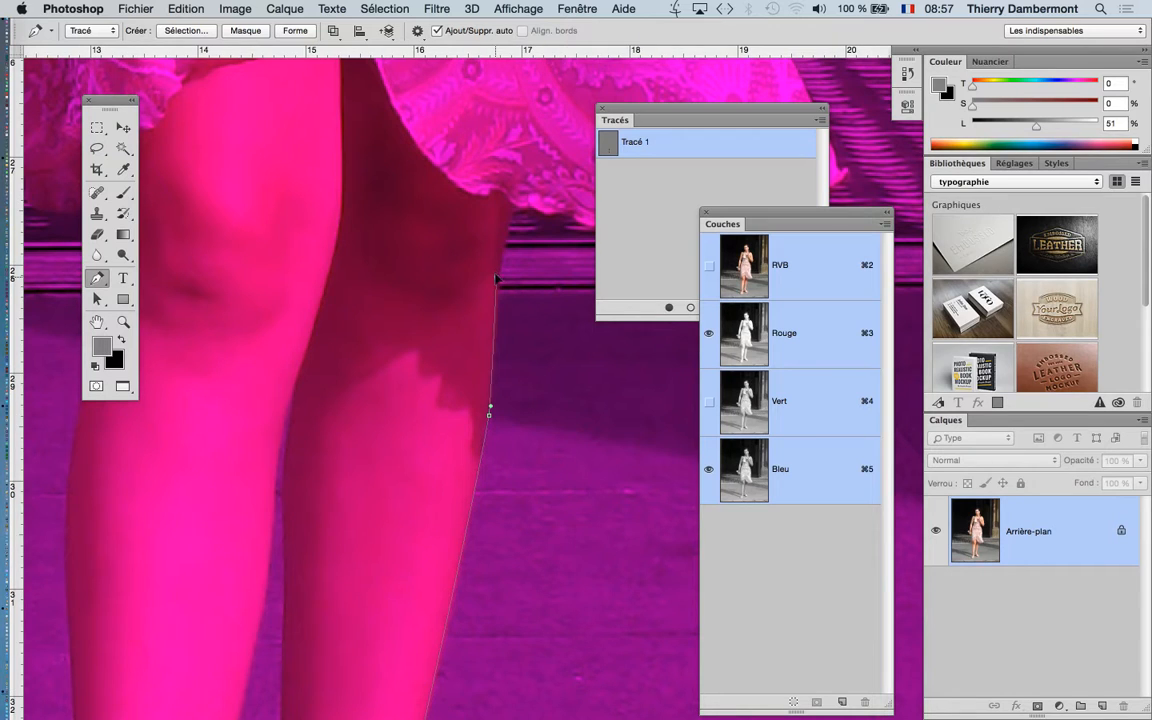
left_click(514, 172)
left_click_drag(514, 172, 521, 175)
left_click_drag(526, 255, 527, 394)
left_click(474, 161, "alt")
- Bring the path back down the inner edge of the rear leg, around the ankle and heel to the sandal
scroll(474, 161, "down", 2)
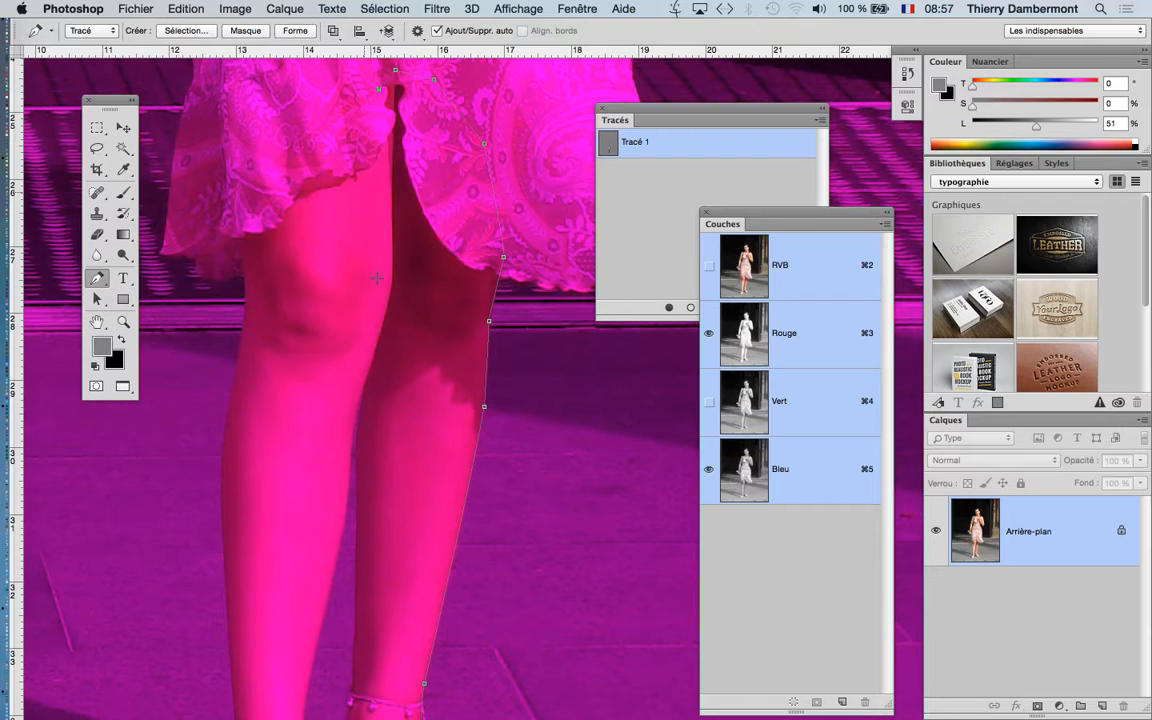
left_click(364, 395)
left_click_drag(368, 573, 382, 364)
left_click(371, 401)
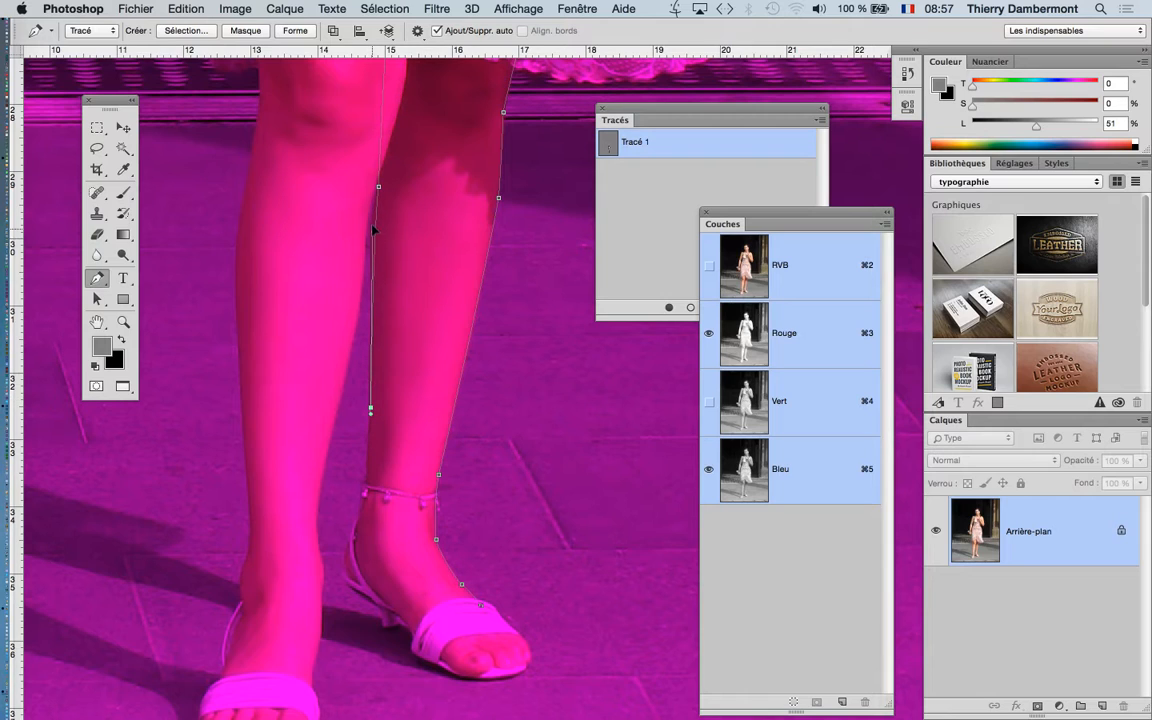
left_click(372, 212)
left_click(364, 495)
left_click(344, 556)
left_click(422, 620)
scroll(533, 479, "down", 3)
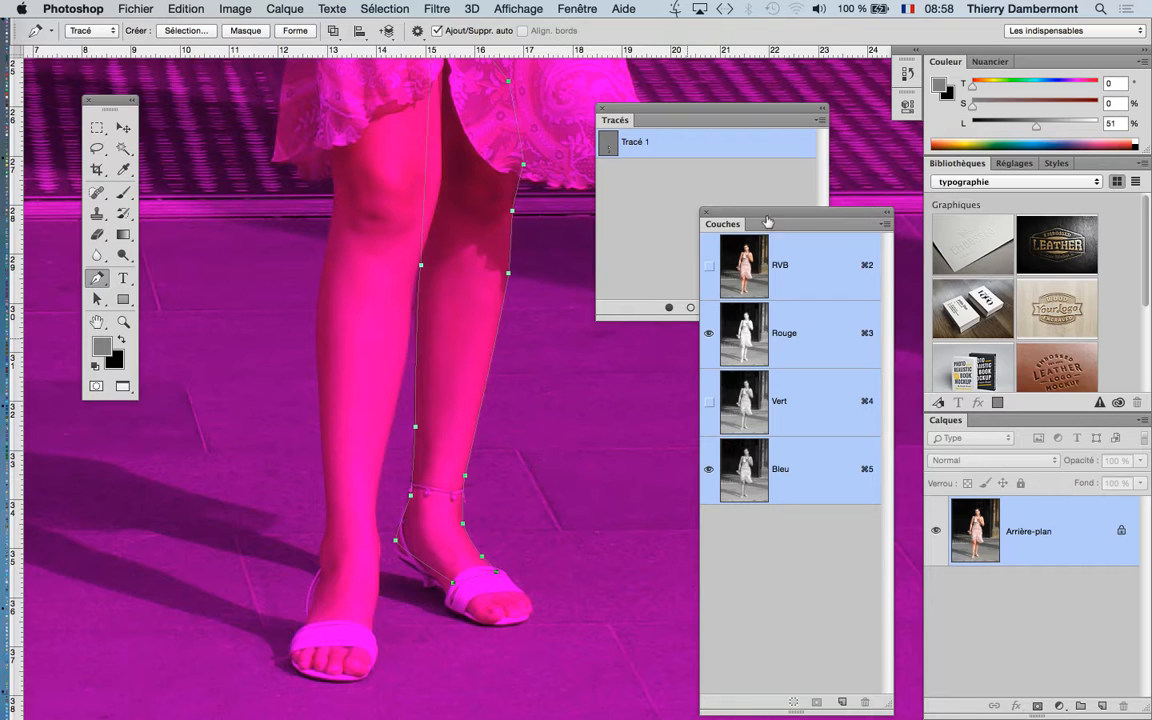
scroll(548, 318, "down", 1)
scroll(548, 318, "down", 1)
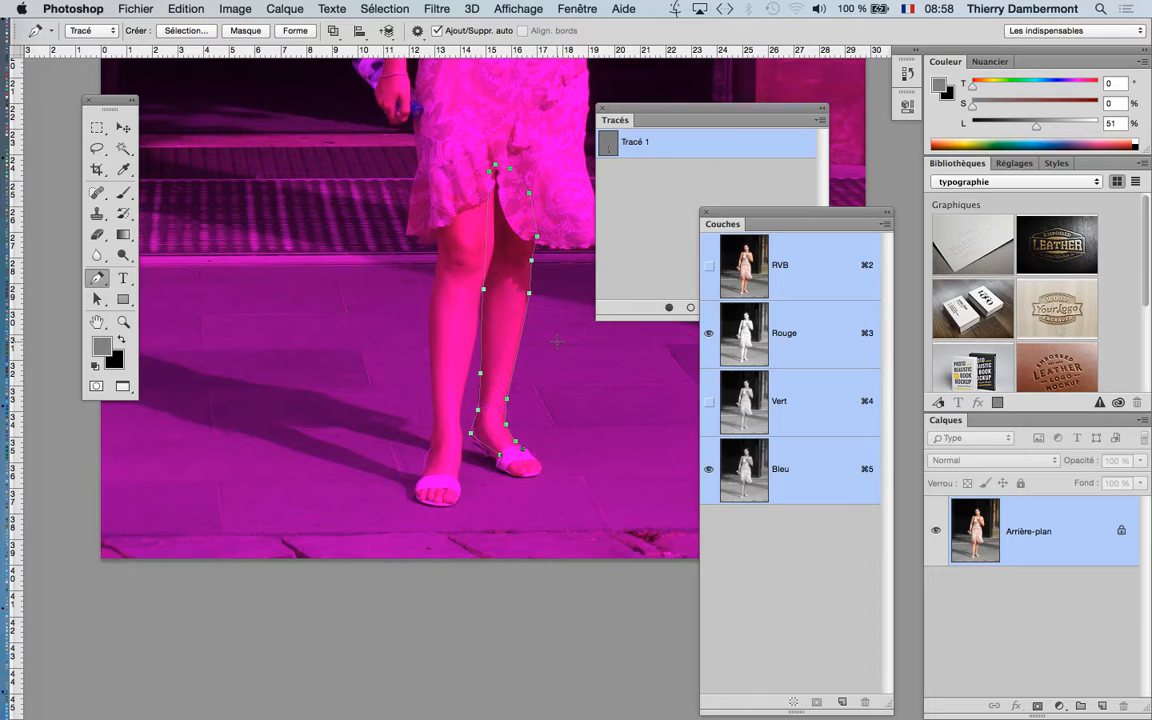
- Deselect the finished leg path, create a second path and start it at the front sandal, going up the foot's inner edge
left_click(670, 191)
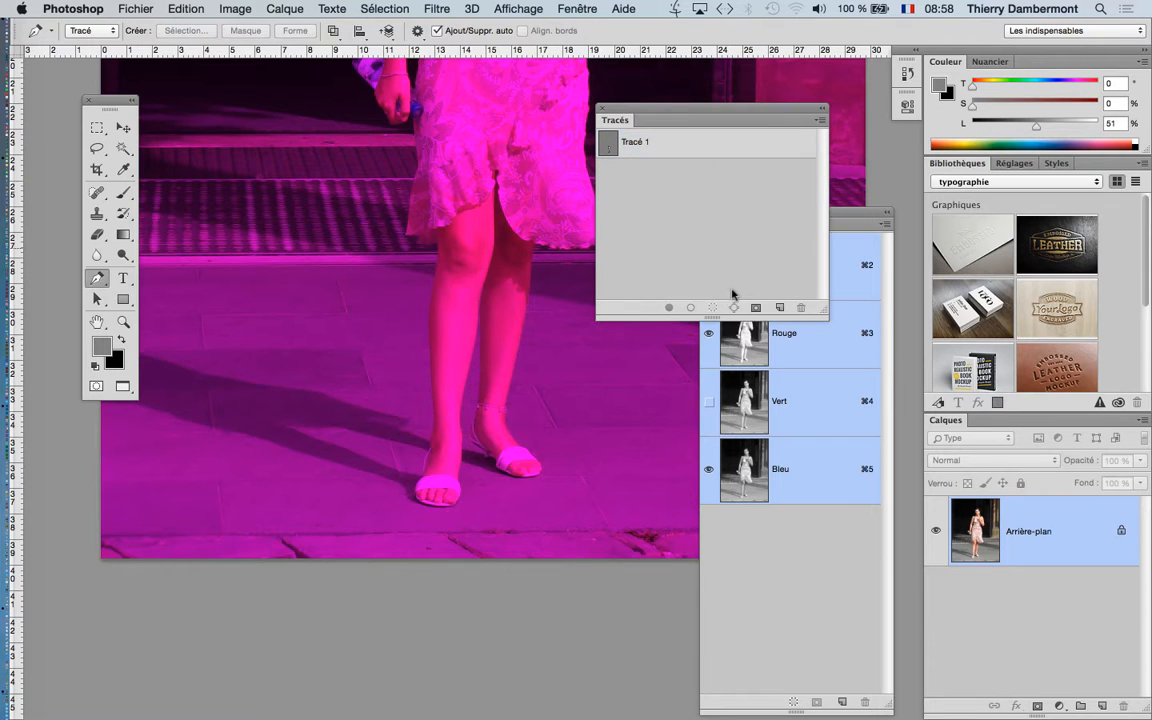
left_click(780, 308)
scroll(443, 482, "up", 3)
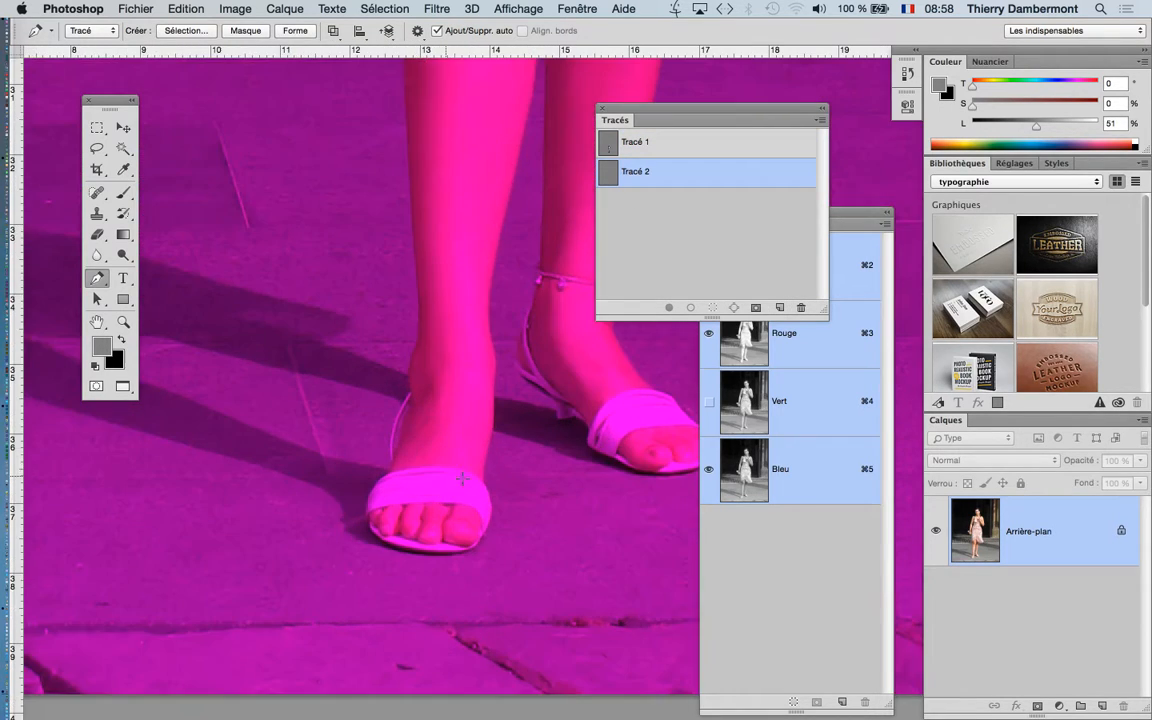
left_click(481, 519)
left_click_drag(482, 469, 489, 439)
left_click_drag(491, 384, 490, 382)
scroll(494, 392, "up", 3)
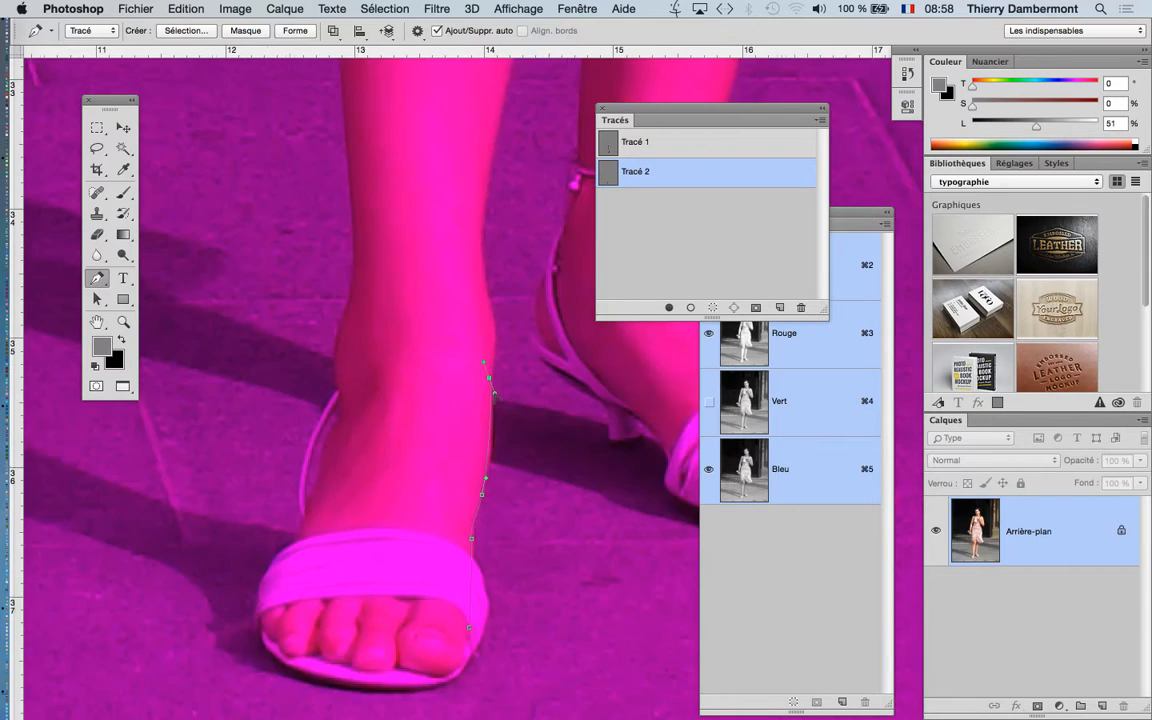
scroll(485, 368, "down", 1)
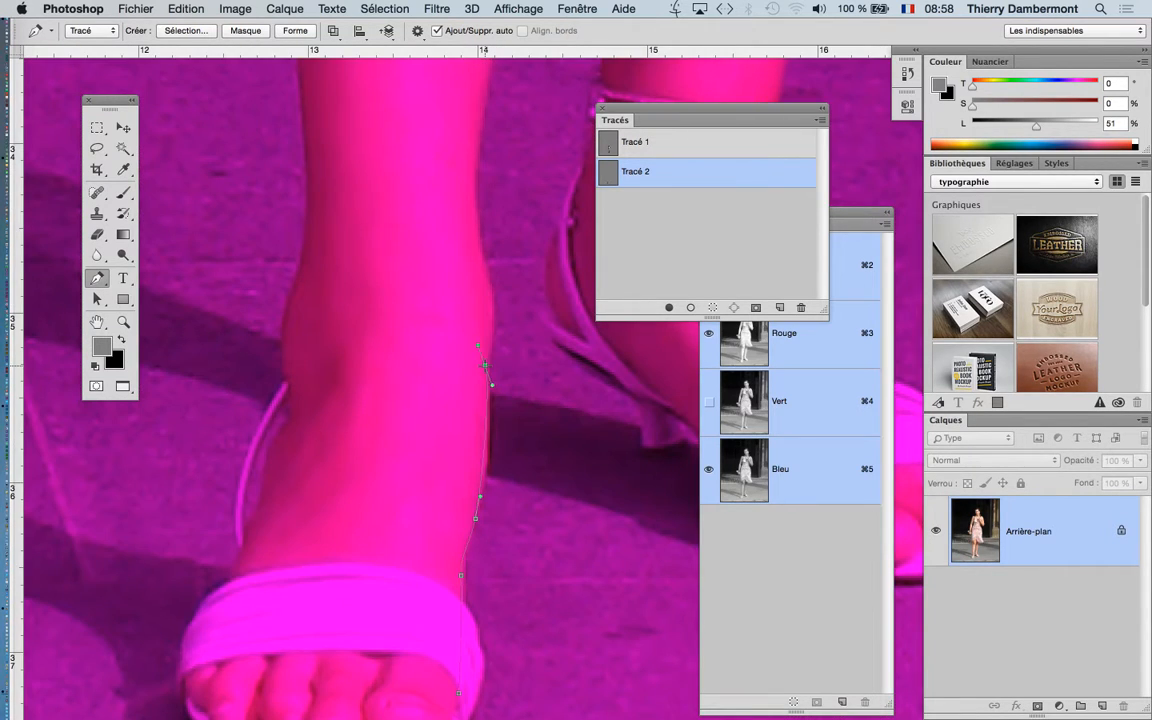
- Refine the anchor points on the front foot's inner ankle and curve the path up to the narrowest part above it
left_click_drag(489, 366, 488, 395)
mouse_move(487, 351)
left_mouse_down()
mouse_move(483, 363)
mouse_move(504, 377)
mouse_move(489, 374)
left_mouse_up()
left_click_drag(494, 297, 498, 313)
scroll(524, 401, "up", 3)
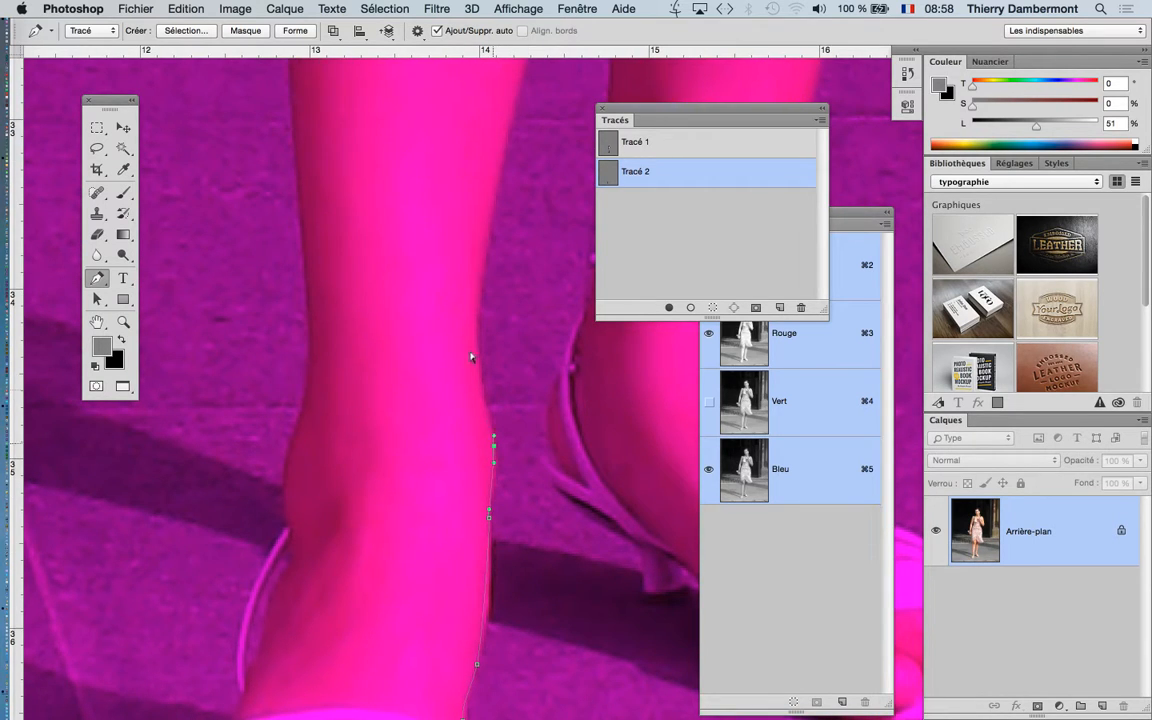
left_click(477, 301)
left_click_drag(477, 301, 468, 370)
- Trace the inner edge of the front calf upward with curved anchor points that follow the gap between the legs
scroll(501, 342, "up", 5)
scroll(501, 342, "right", 2)
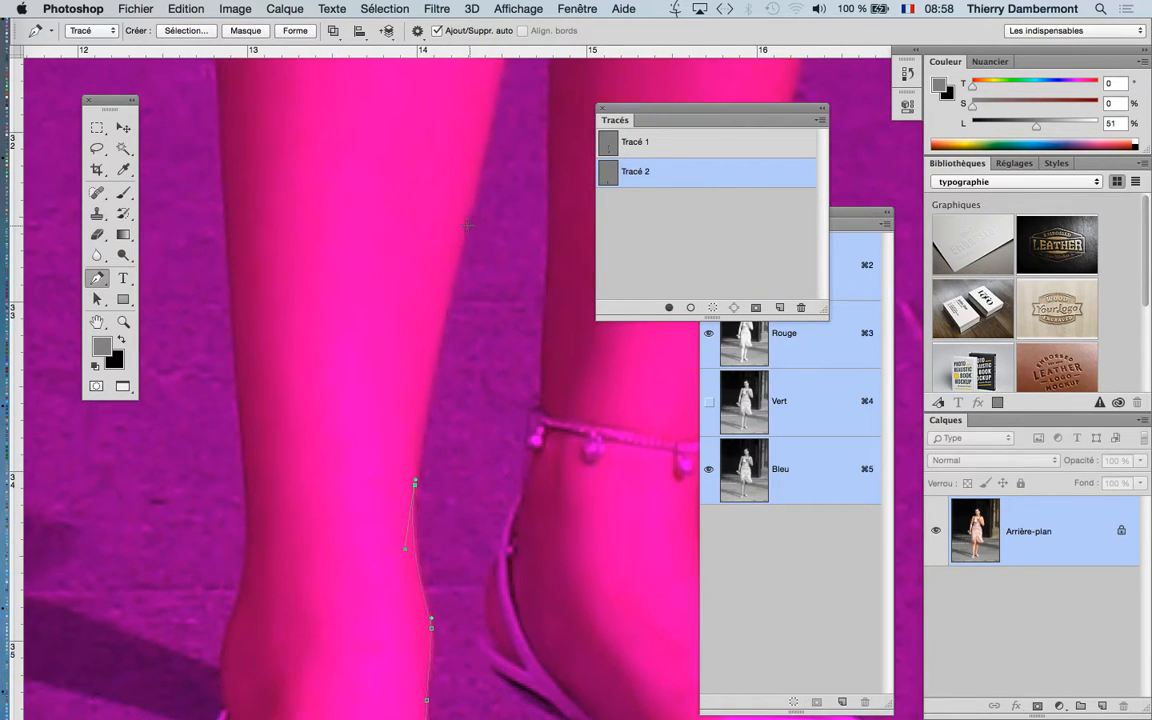
left_click(467, 222)
left_click_drag(465, 233, 437, 322)
left_click_drag(459, 383, 450, 522)
left_click_drag(504, 128, 497, 203)
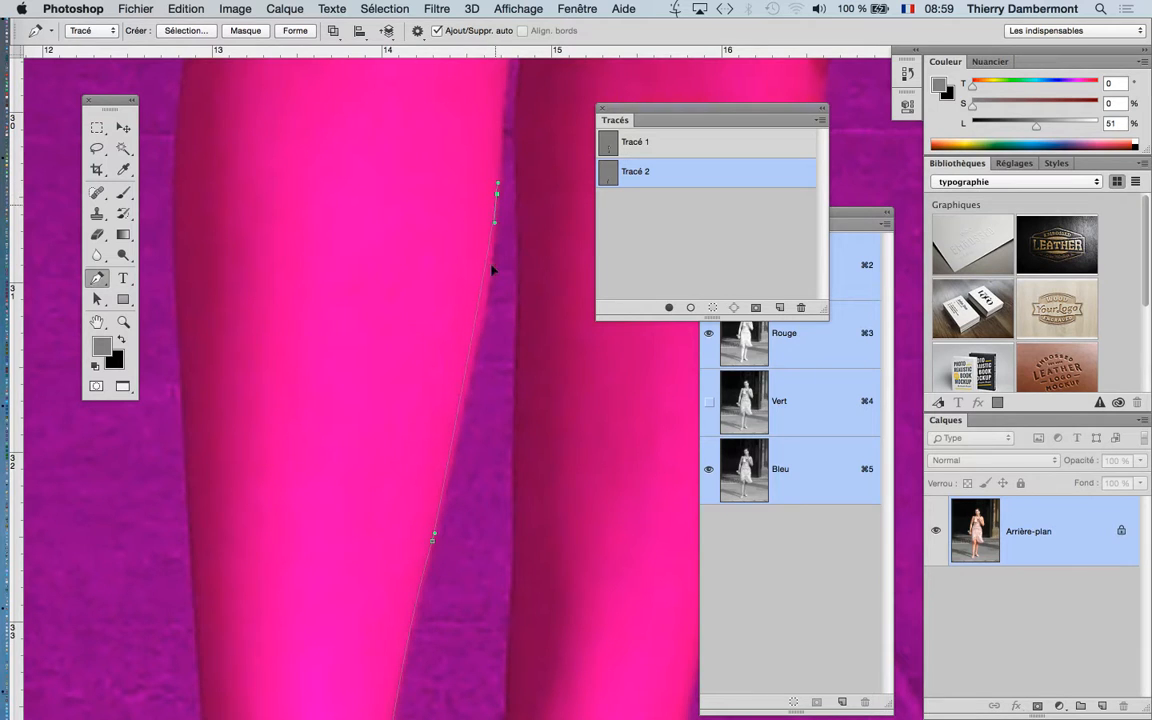
- Carry the path up the front thigh, across the inside of the dress and down to the outer side of the knee
scroll(503, 293, "down", 5)
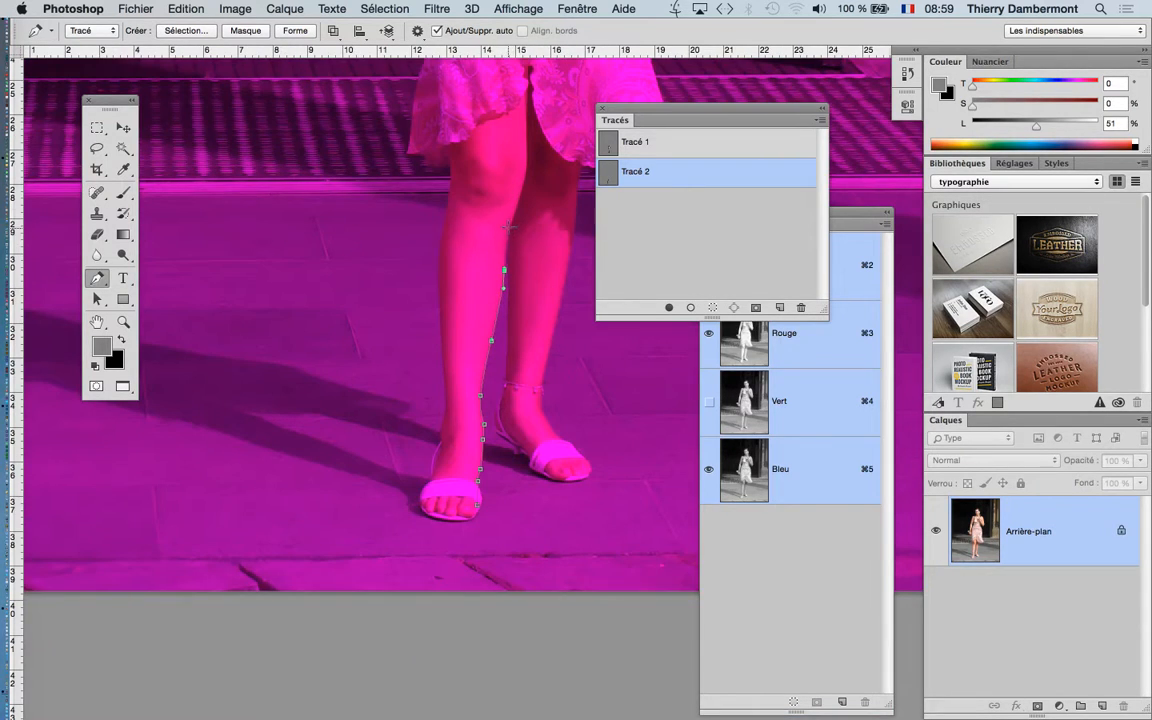
left_click_drag(508, 233, 513, 215)
left_click_drag(540, 141, 537, 131)
left_click_drag(446, 143, 452, 177)
- Trace the outer edge of the front leg down from the knee along the calf to the ankle
scroll(442, 218, "up", 5)
scroll(441, 217, "up", 1)
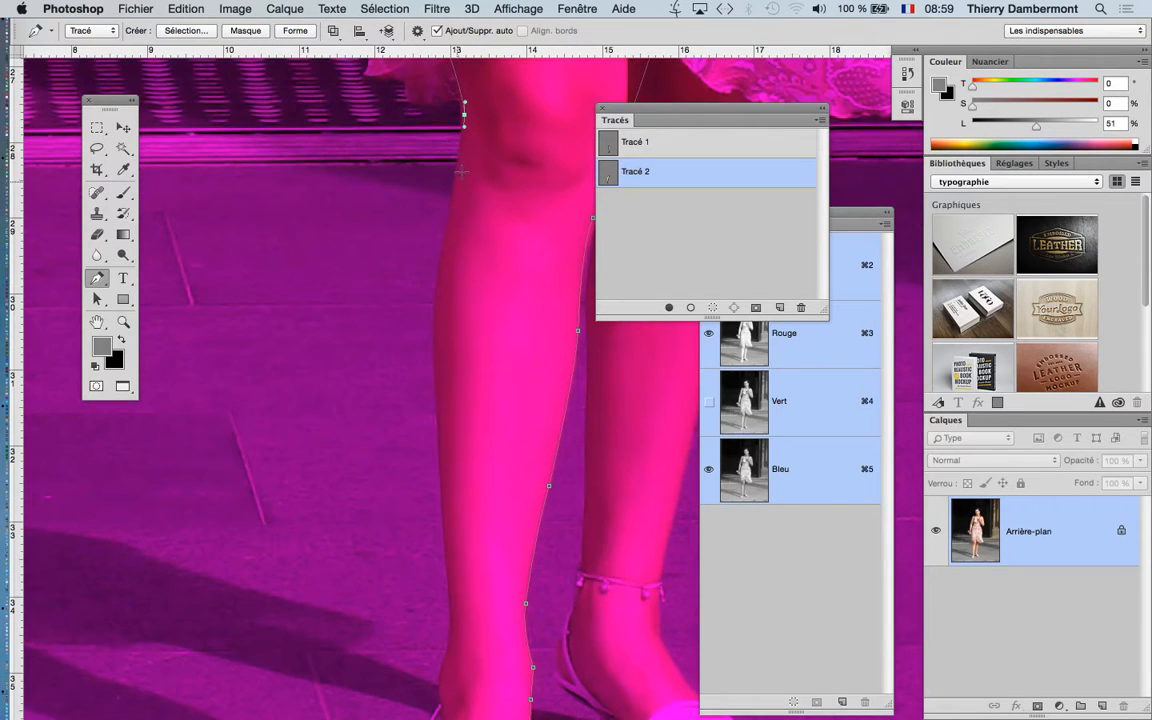
left_click_drag(448, 219, 448, 232)
left_click_drag(441, 422, 477, 111)
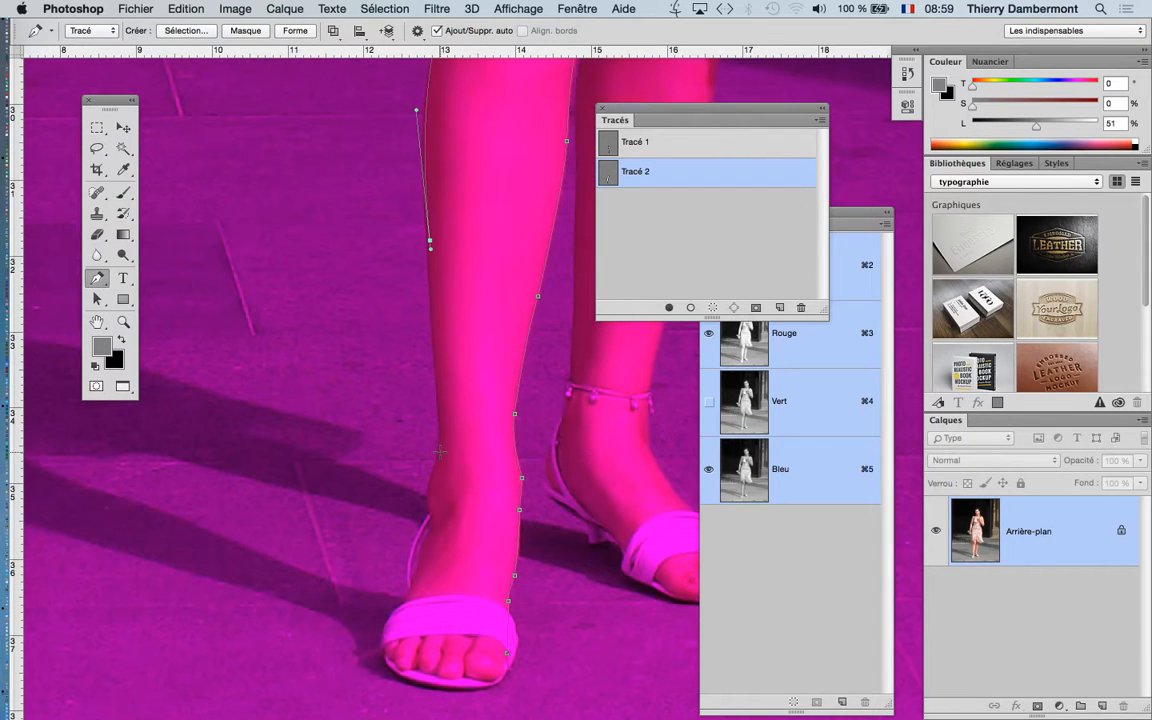
left_click_drag(441, 447, 439, 457)
- Move the anchor point above the front foot's outer ankle upward and curve the path around the ankle to the heel strap
scroll(432, 486, "up", 3)
scroll(432, 486, "up", 1)
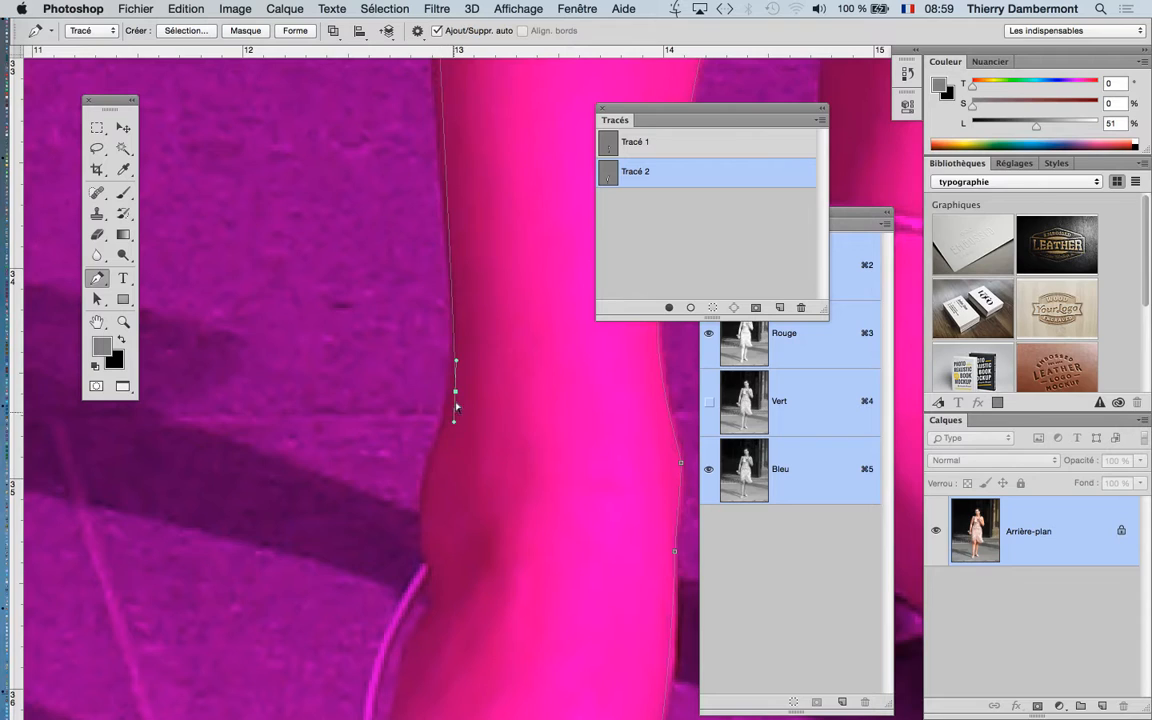
left_click_drag(456, 393, 455, 352)
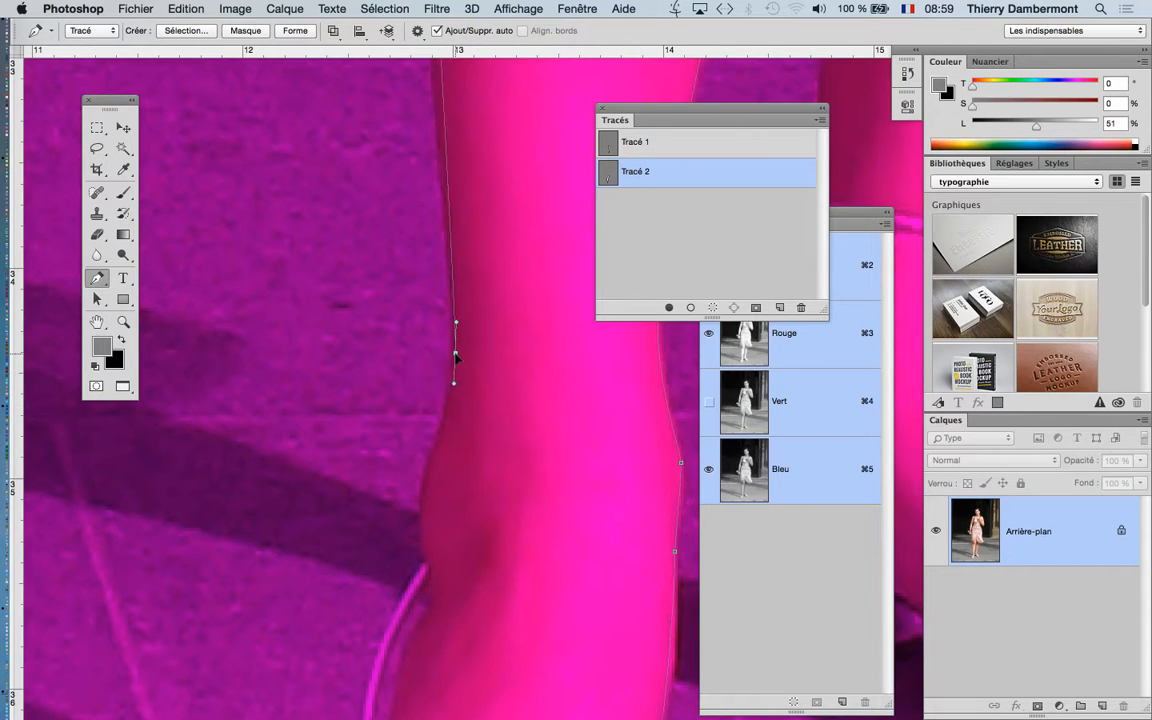
left_click(426, 479)
left_click_drag(434, 563, 438, 573)
left_click(427, 551, "super")
left_click_drag(429, 556, 419, 549)
- Continue the path down the front foot's outer edge, adjust its anchor, cross the sandal and close it at the starting point
scroll(469, 547, "down", 3)
left_click_drag(466, 518, 464, 368)
left_click(426, 503)
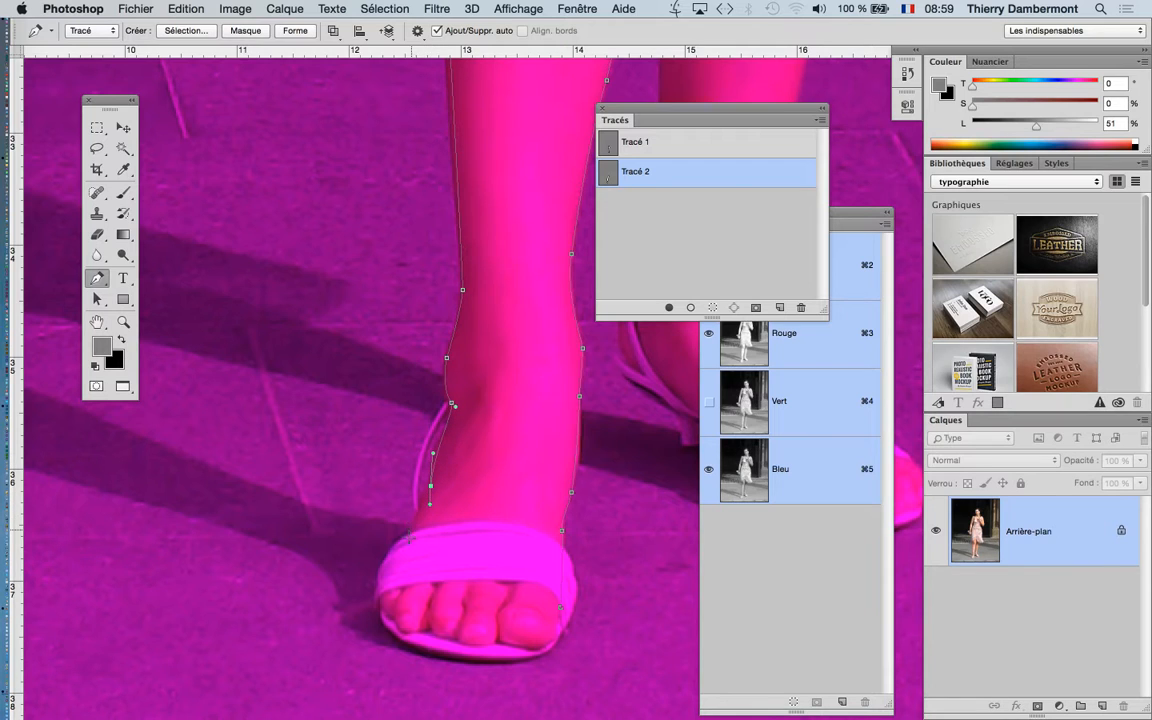
left_click(407, 538)
left_click_drag(431, 486, 427, 483)
left_click(448, 573)
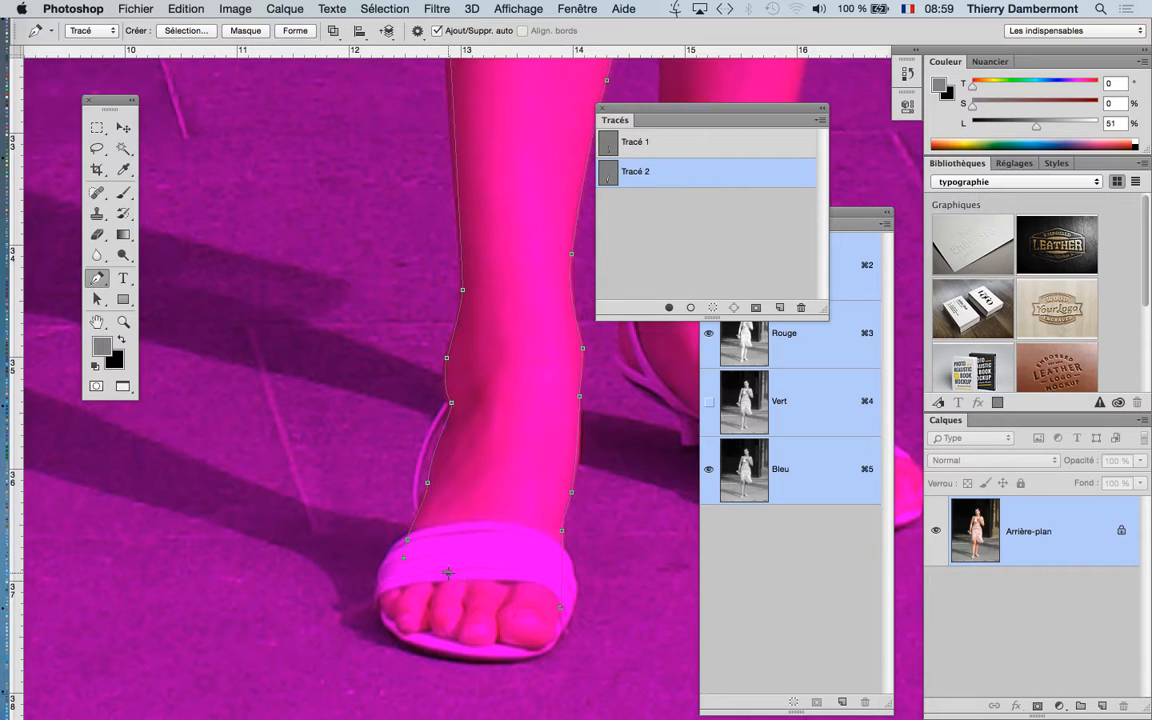
left_click(560, 613)
scroll(528, 567, "down", 3)
scroll(528, 567, "down", 2)
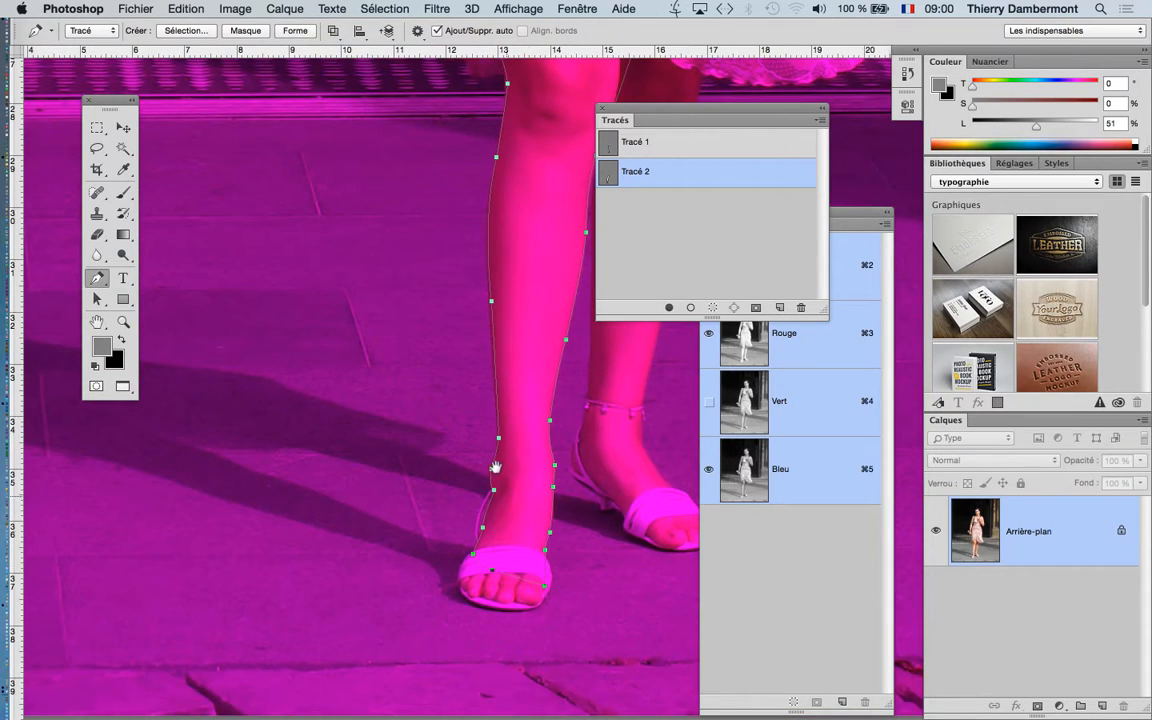
- Create a new path for the raised arm and start it with anchors at the neck base and the top of the shoulder
left_click_drag(495, 467, 465, 528)
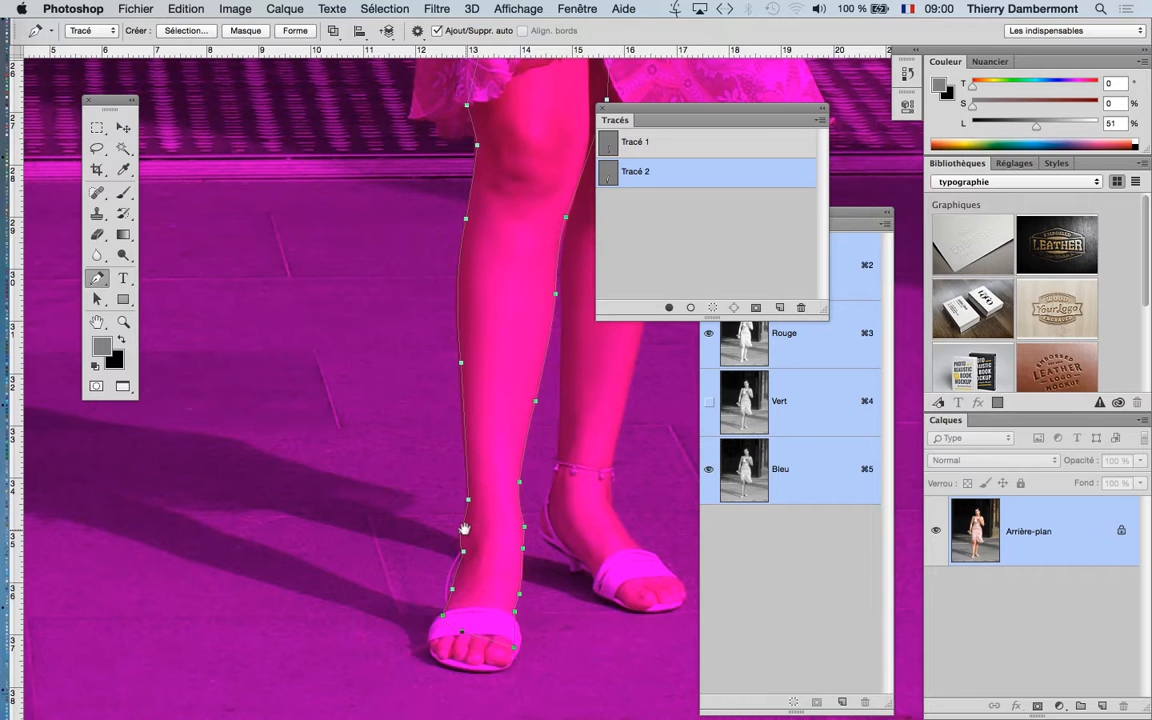
left_click_drag(436, 449, 337, 453)
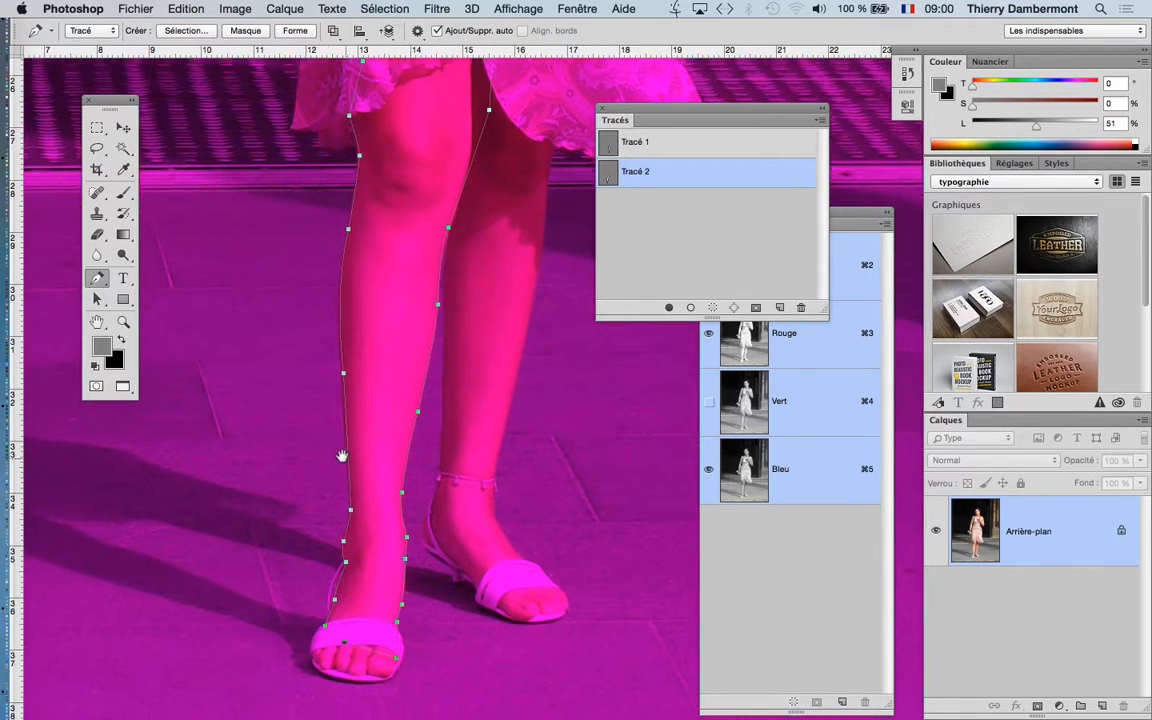
scroll(425, 449, "down", 2)
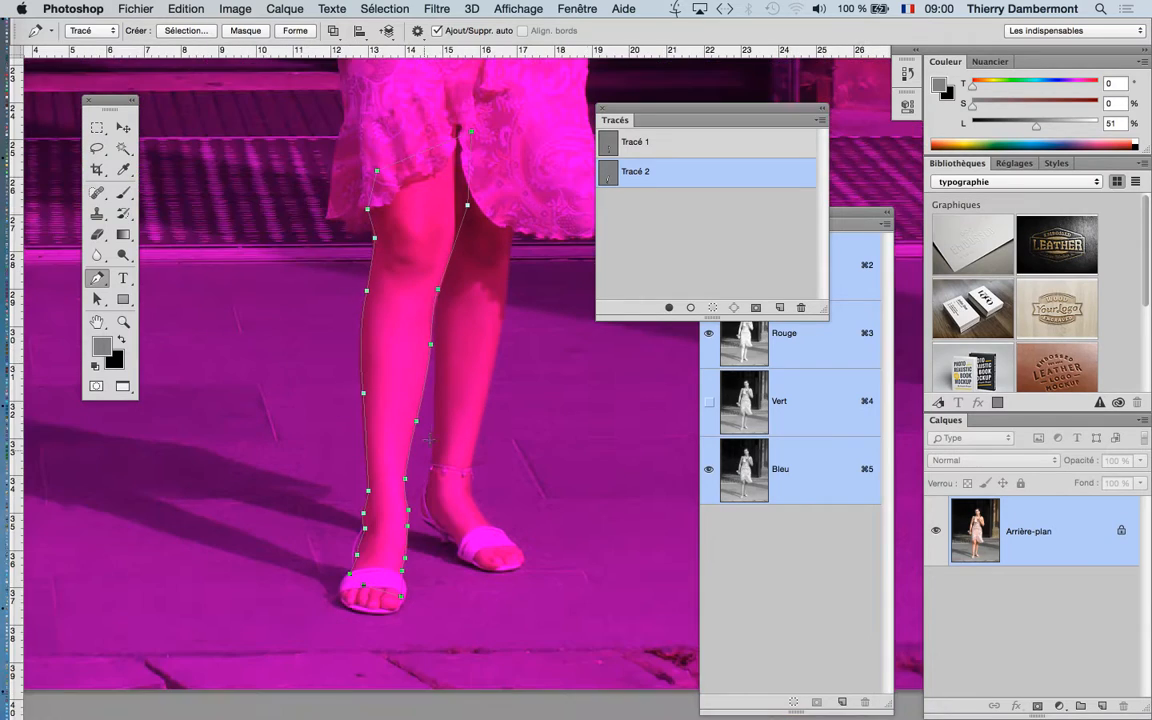
scroll(416, 279, "up", 7)
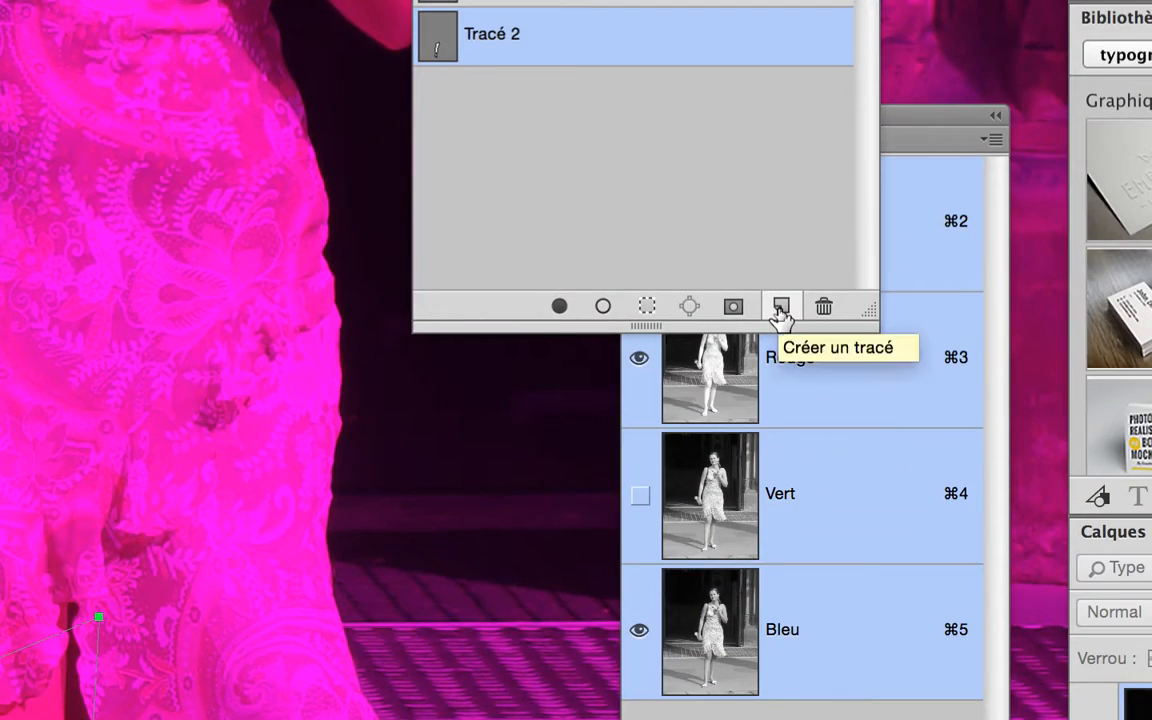
left_click(779, 308)
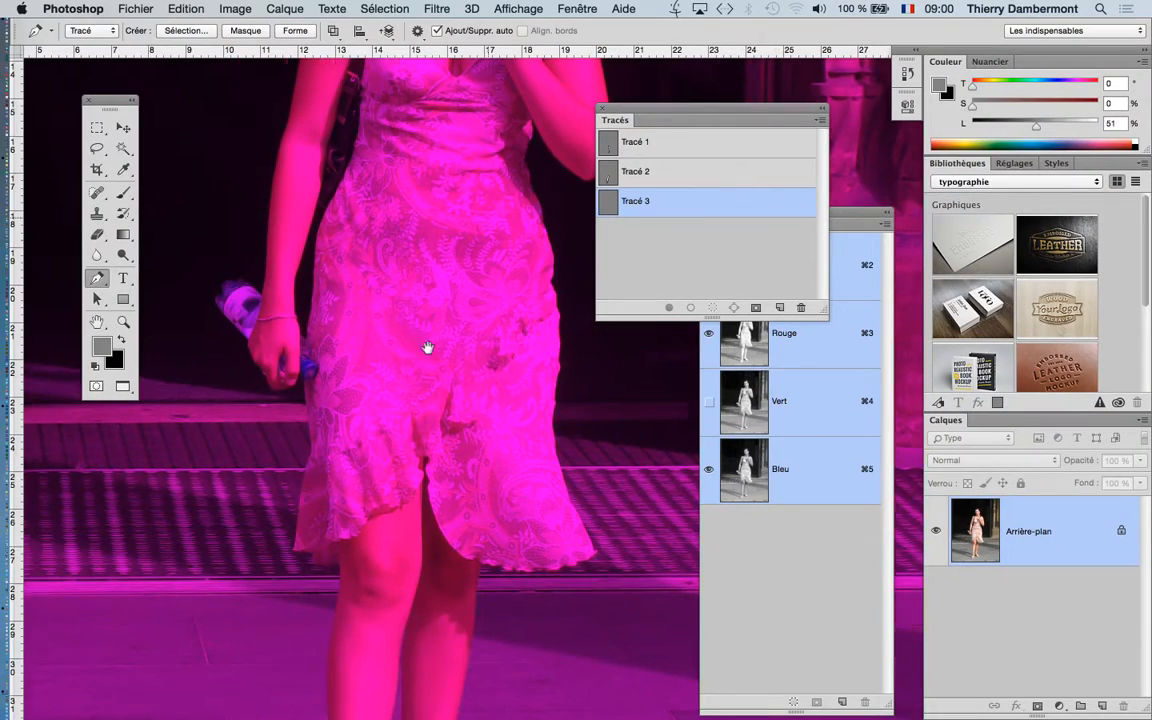
scroll(450, 320, "up", 4)
scroll(474, 305, "up", 3)
scroll(400, 280, "up", 2)
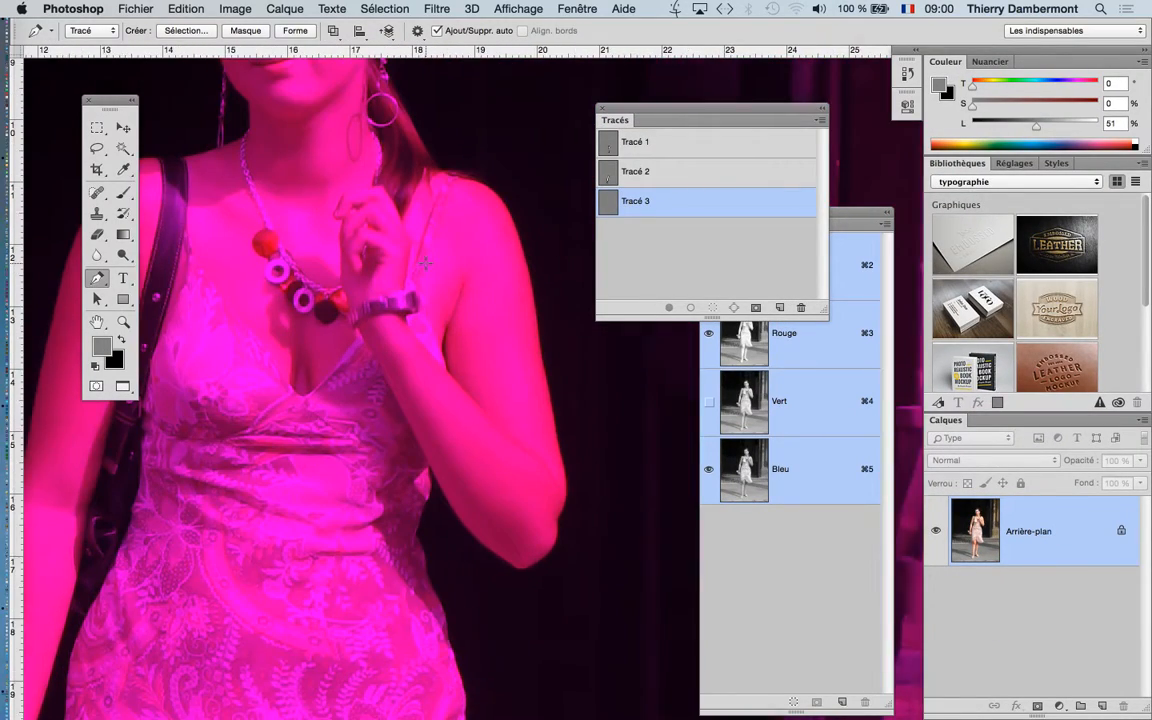
left_click_drag(371, 262, 341, 262)
left_click(370, 162)
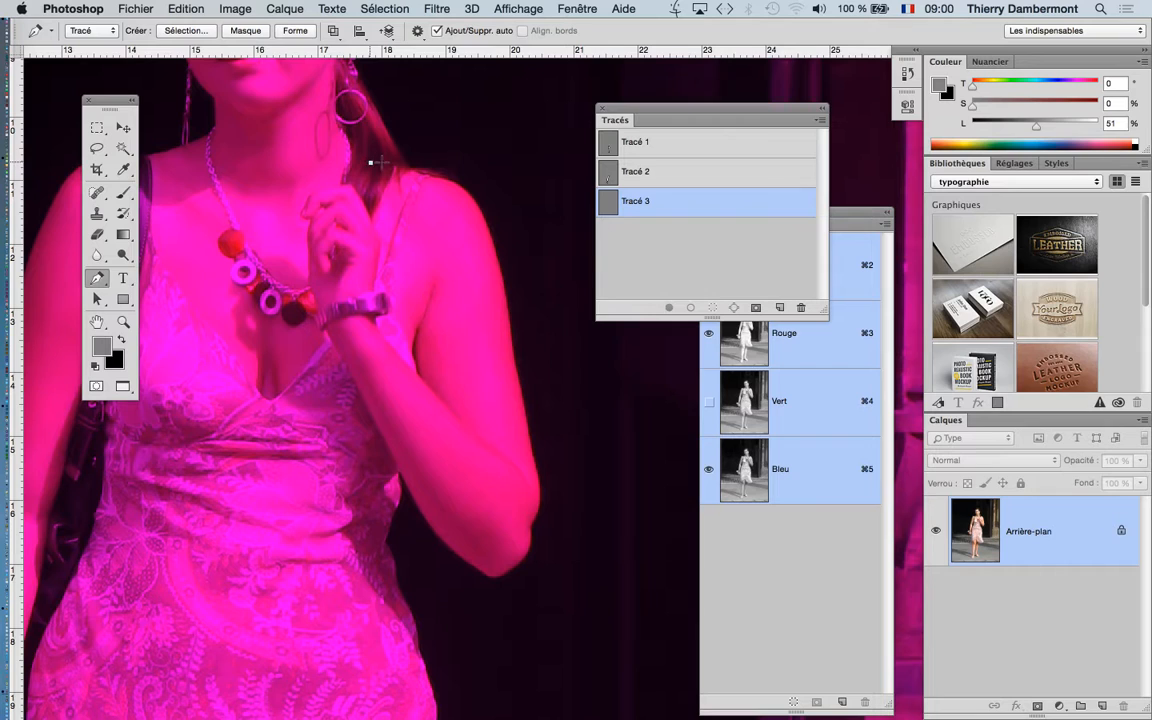
left_click(426, 176)
- Trace the path over the rounded shoulder and down the outer edge of the raised arm to the elbow
left_click_drag(489, 237, 471, 181)
left_click_drag(489, 232, 489, 239)
left_click_drag(474, 184, 477, 178)
left_click_drag(518, 385, 521, 398)
left_click_drag(519, 387, 506, 295)
left_click_drag(524, 426, 522, 403)
left_click_drag(529, 524, 549, 497)
- Curve the path tightly around the tip of the raised arm's elbow
left_click(507, 568)
left_click_drag(499, 576, 530, 557)
scroll(505, 568, "up", 2)
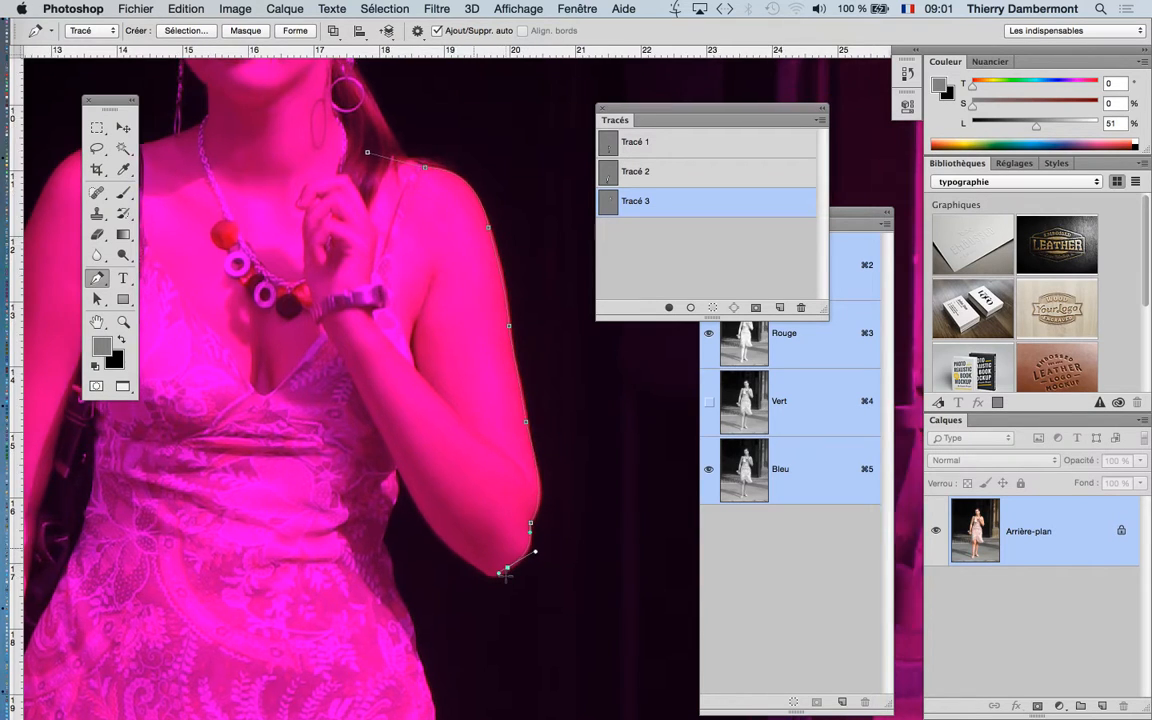
scroll(505, 568, "up", 2)
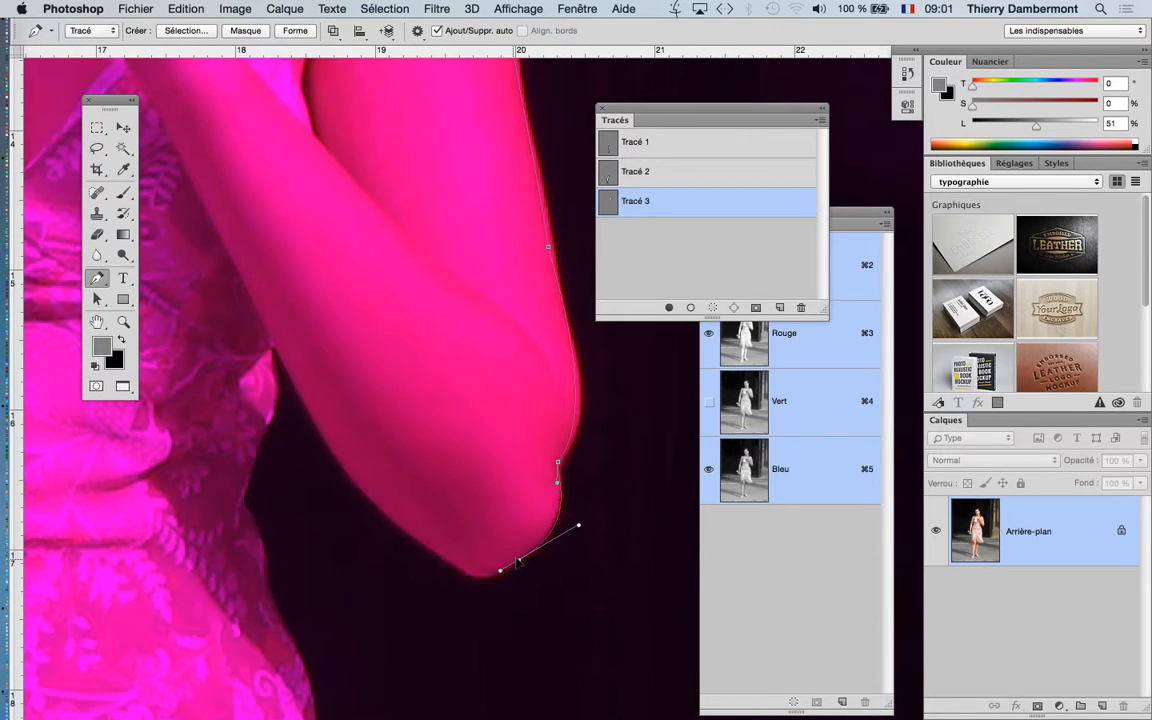
left_click_drag(506, 565, 467, 574)
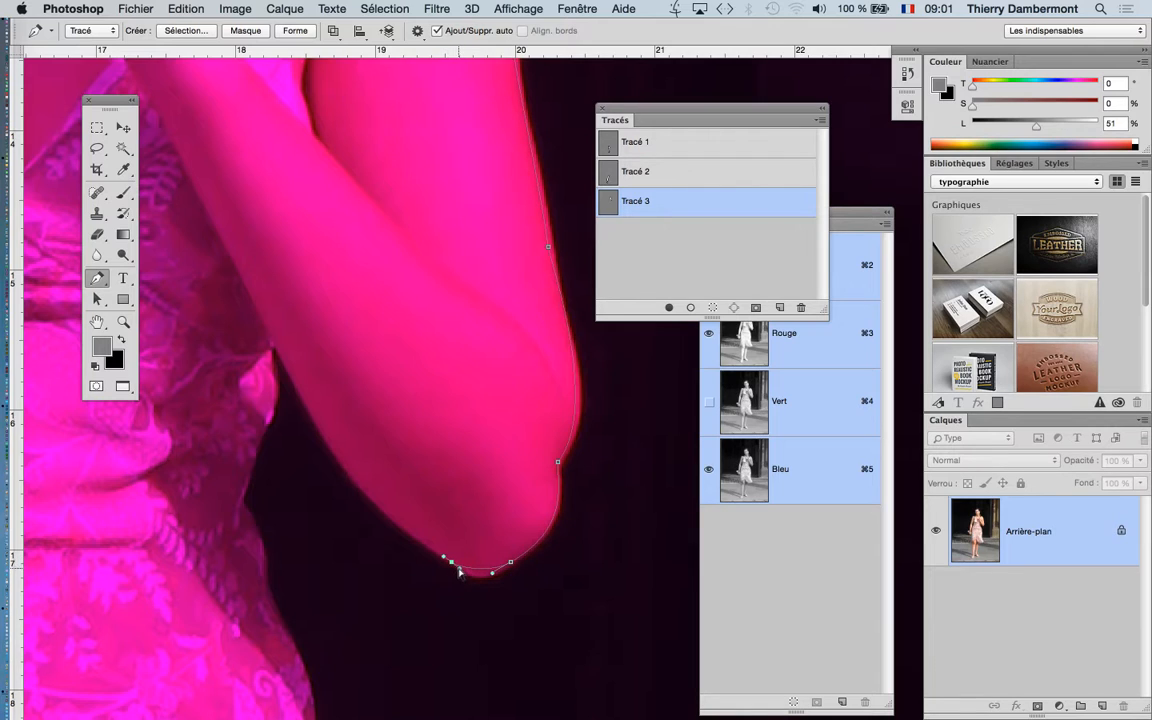
- Continue the path up the forearm's underside to the dress and close it at the starting point by the neck
left_click_drag(323, 439, 363, 500)
scroll(329, 397, "down", 2)
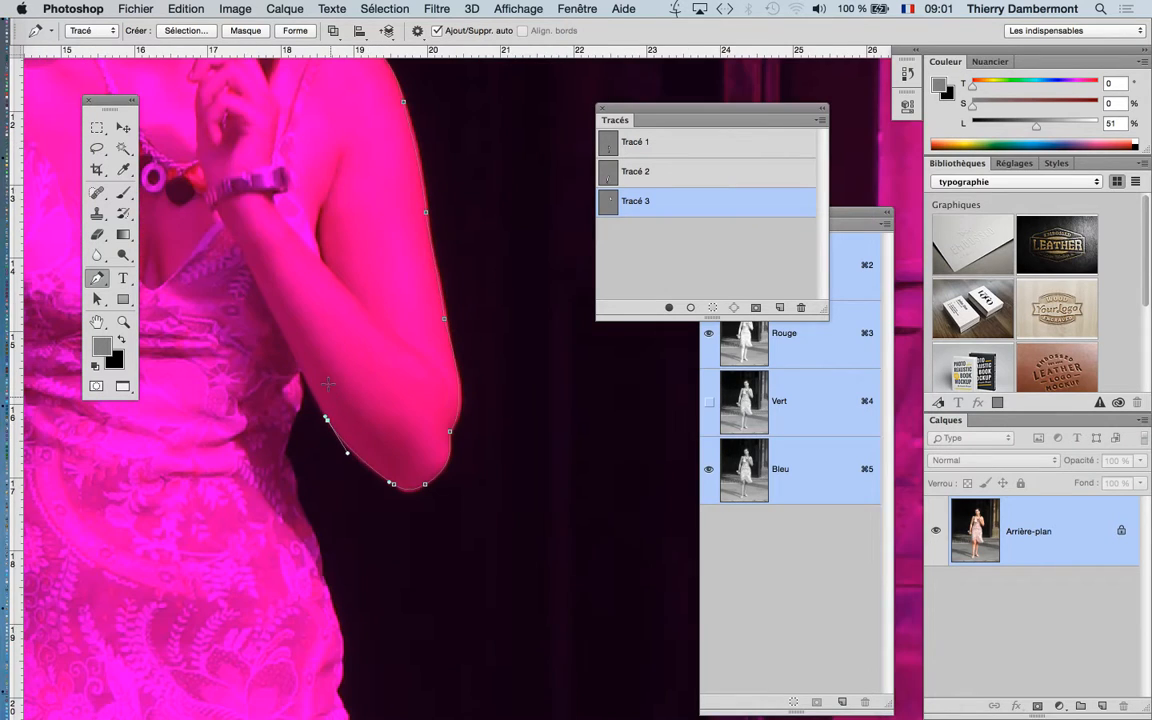
left_click(294, 353)
scroll(378, 337, "down", 1)
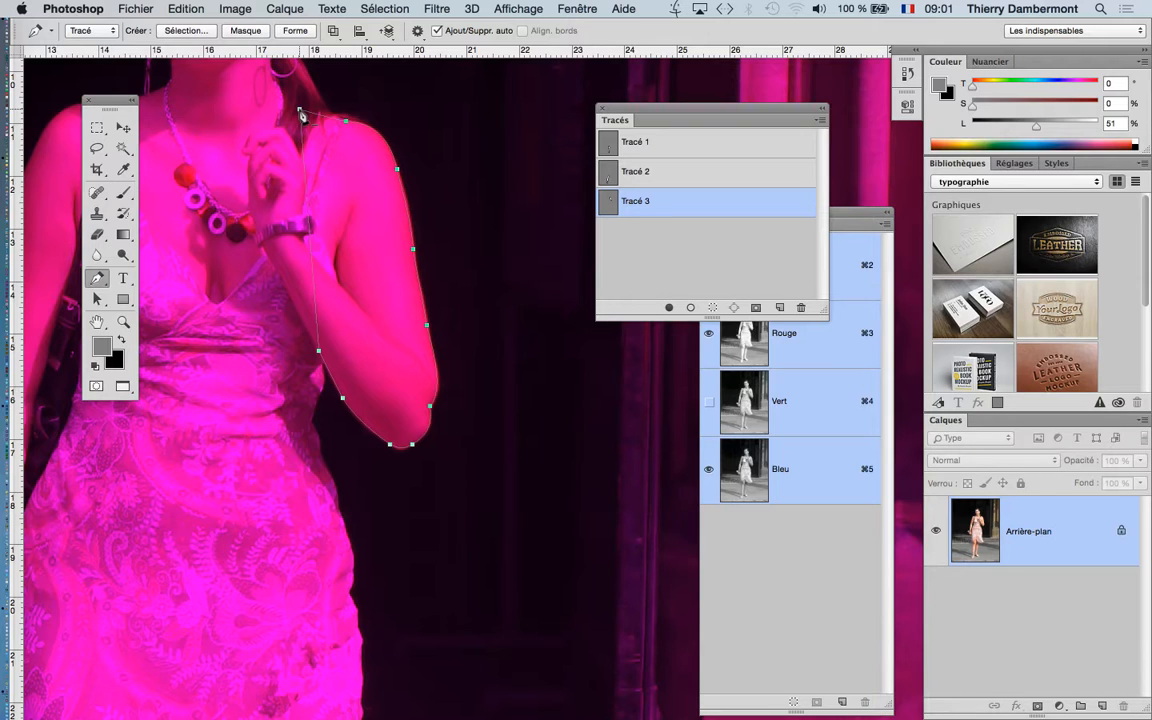
- Create a separate path for the hanging arm and start it where the bottle meets the hand
scroll(378, 225, "left", 5)
scroll(378, 225, "up", 1)
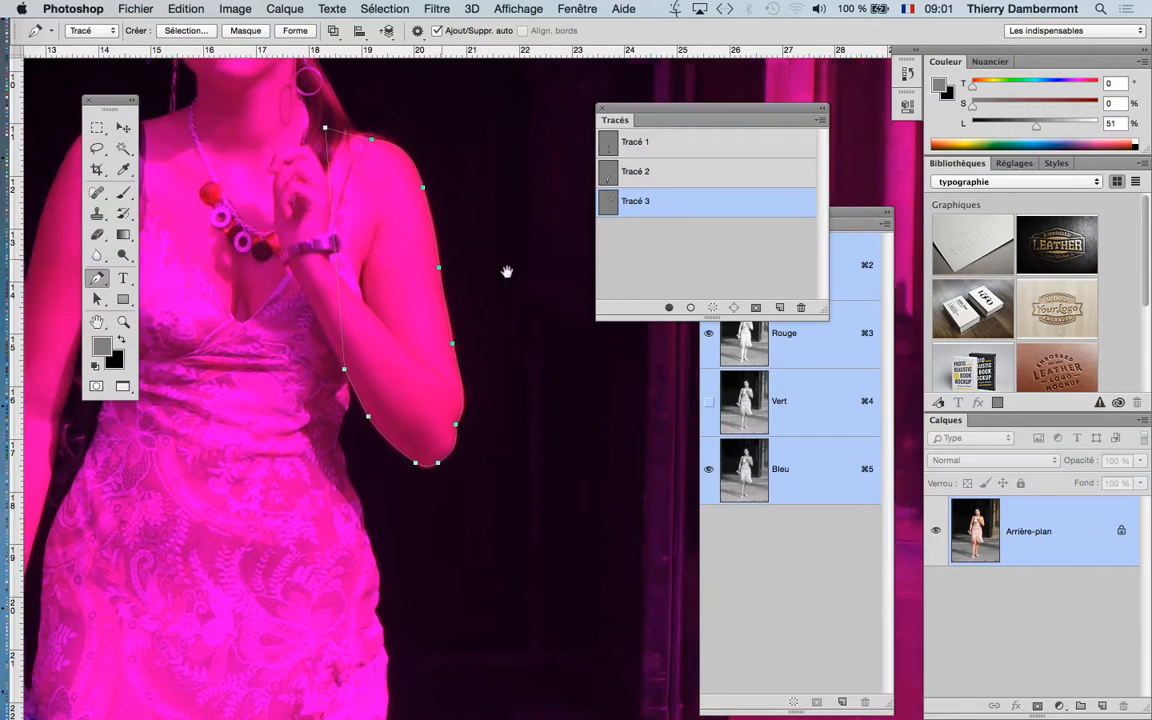
scroll(410, 302, "down", 1)
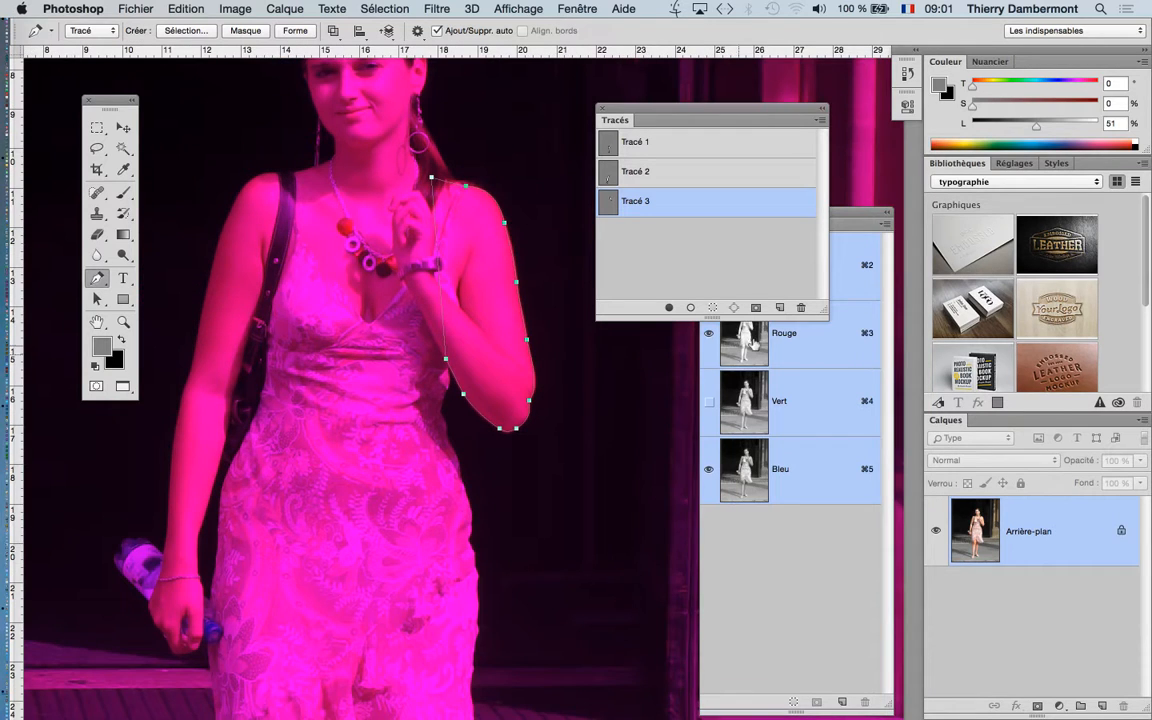
left_click(780, 308)
left_click_drag(369, 372, 415, 328)
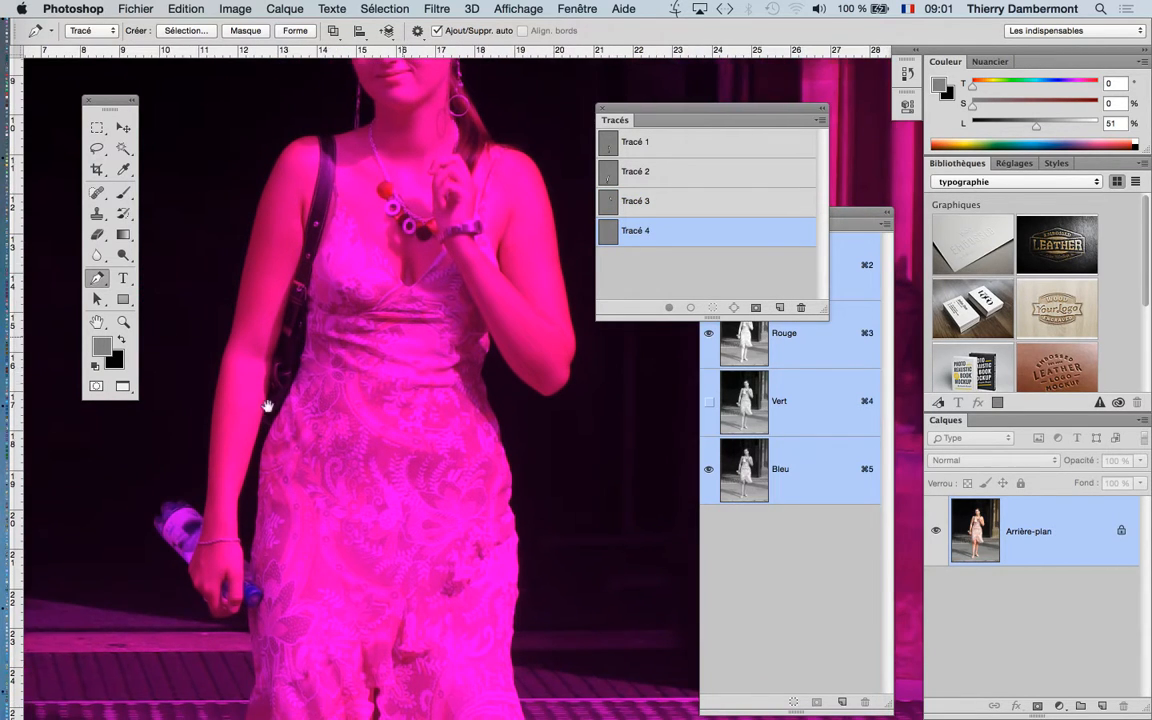
scroll(212, 580, "up", 1)
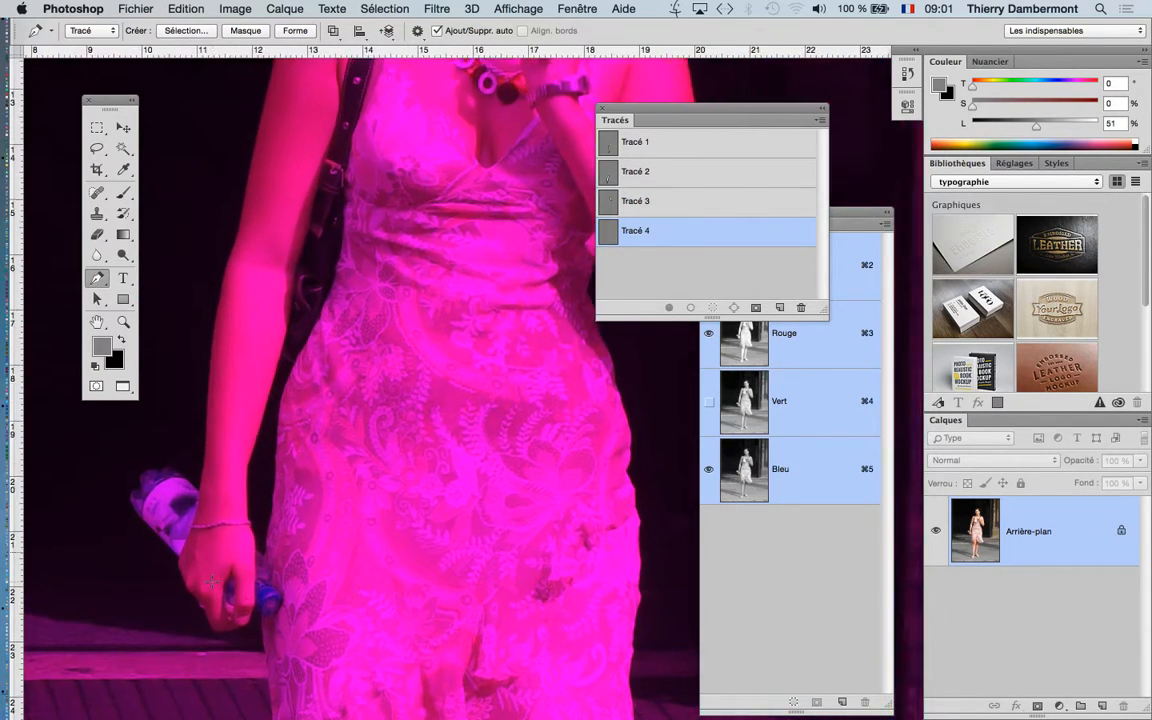
scroll(177, 561, "up", 1)
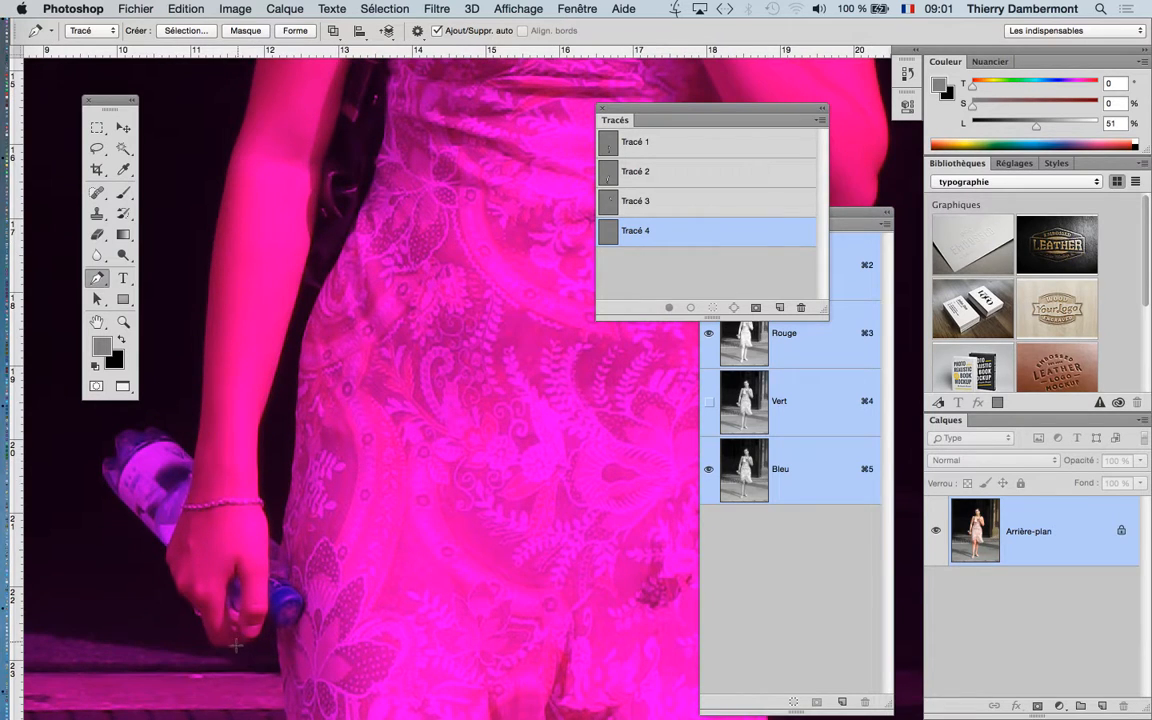
left_click(166, 549)
- Trace the outline of the bottle's protruding end around its base and back to the wrist
left_click(111, 488)
left_click_drag(108, 460, 172, 440)
left_click(136, 431, "alt")
left_click(145, 429)
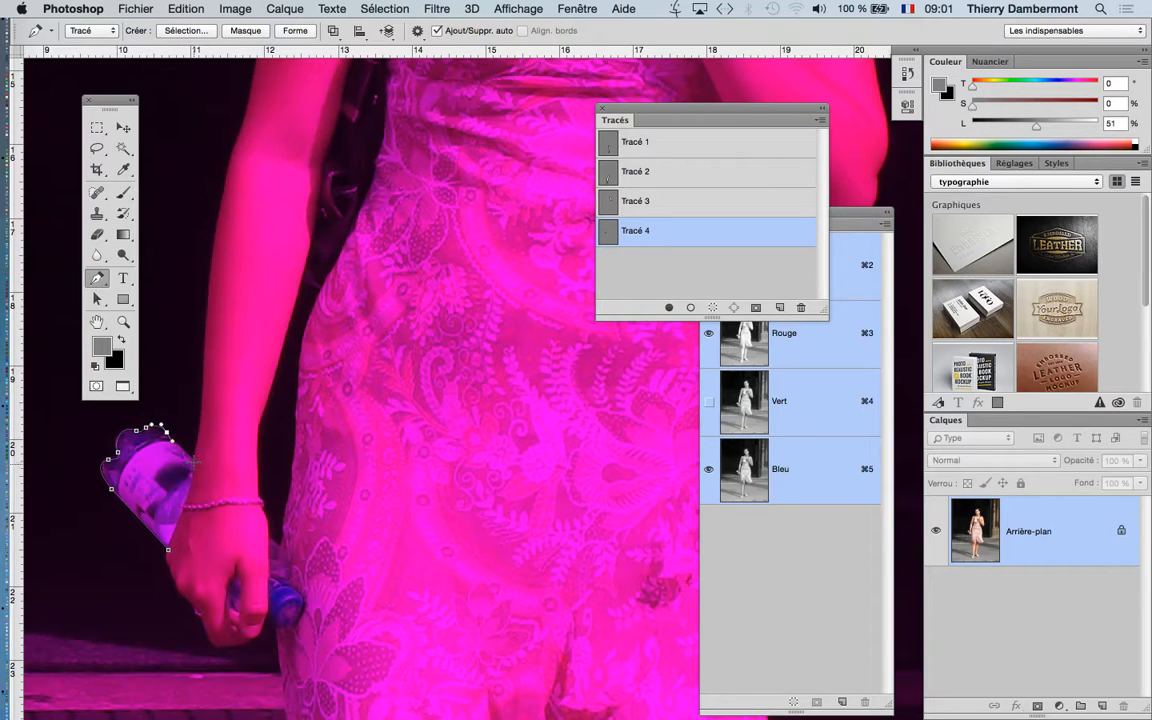
left_click(195, 463)
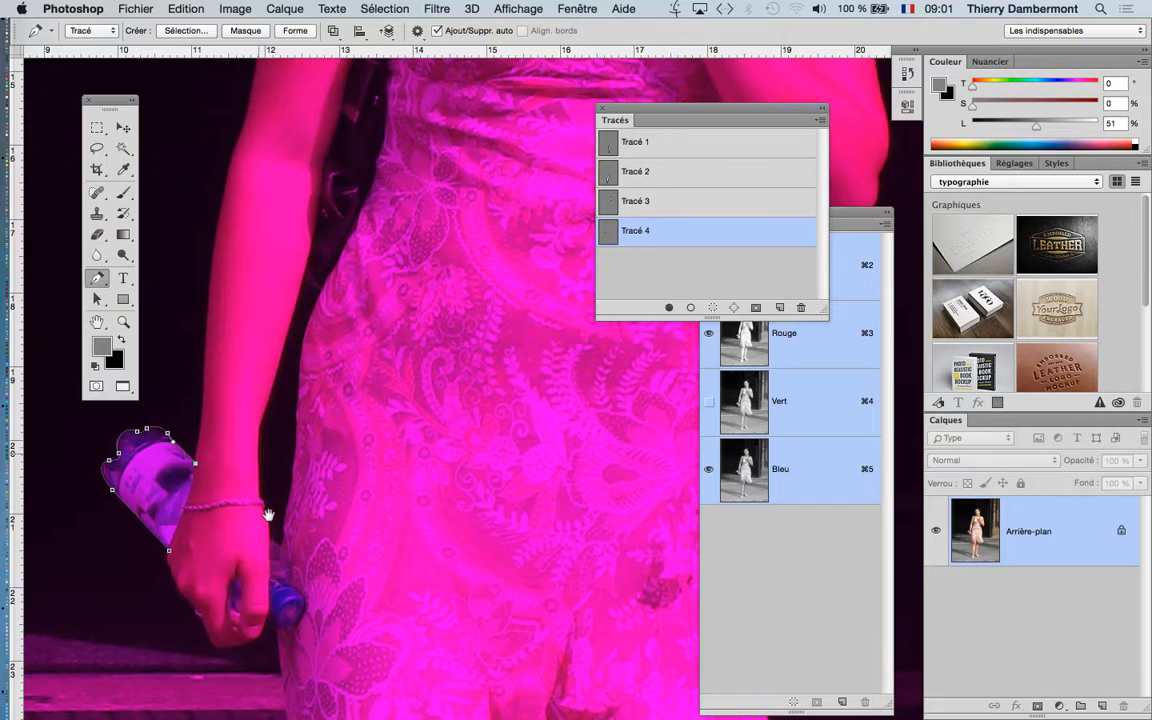
- Trace the outer edge of the hanging arm from the wrist up the forearm to the elbow
scroll(270, 440, "up", 3)
left_click_drag(230, 295, 232, 328)
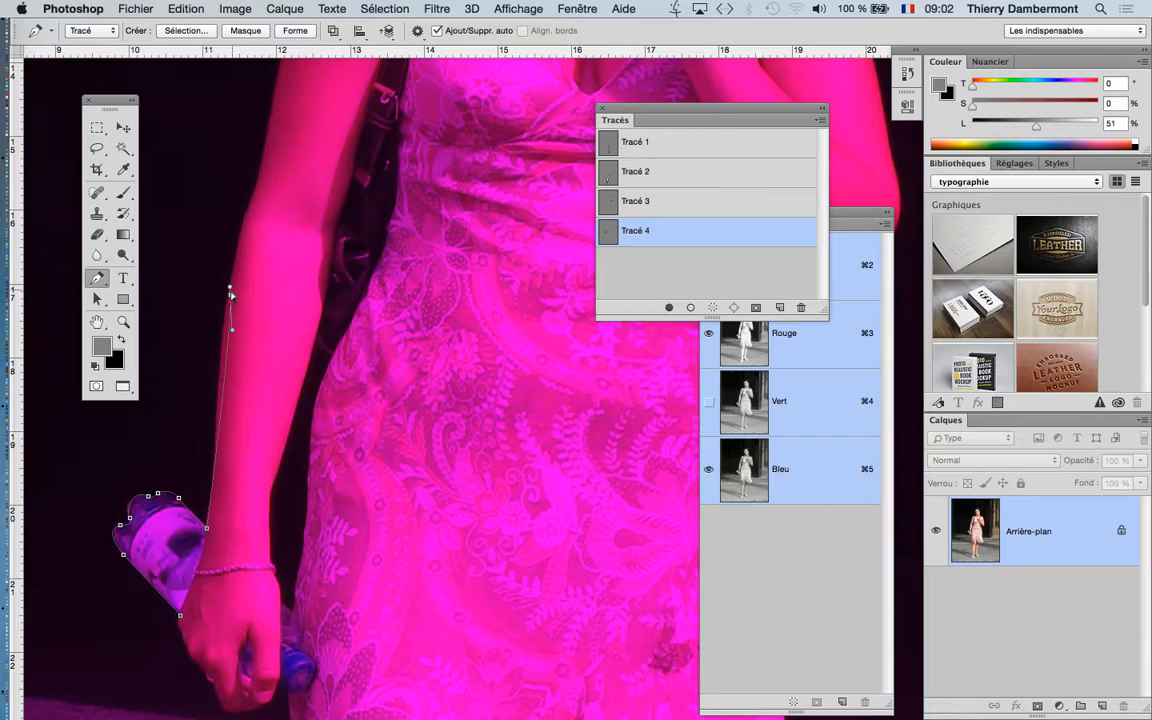
left_click_drag(212, 444, 217, 408)
left_click_drag(295, 463, 283, 566)
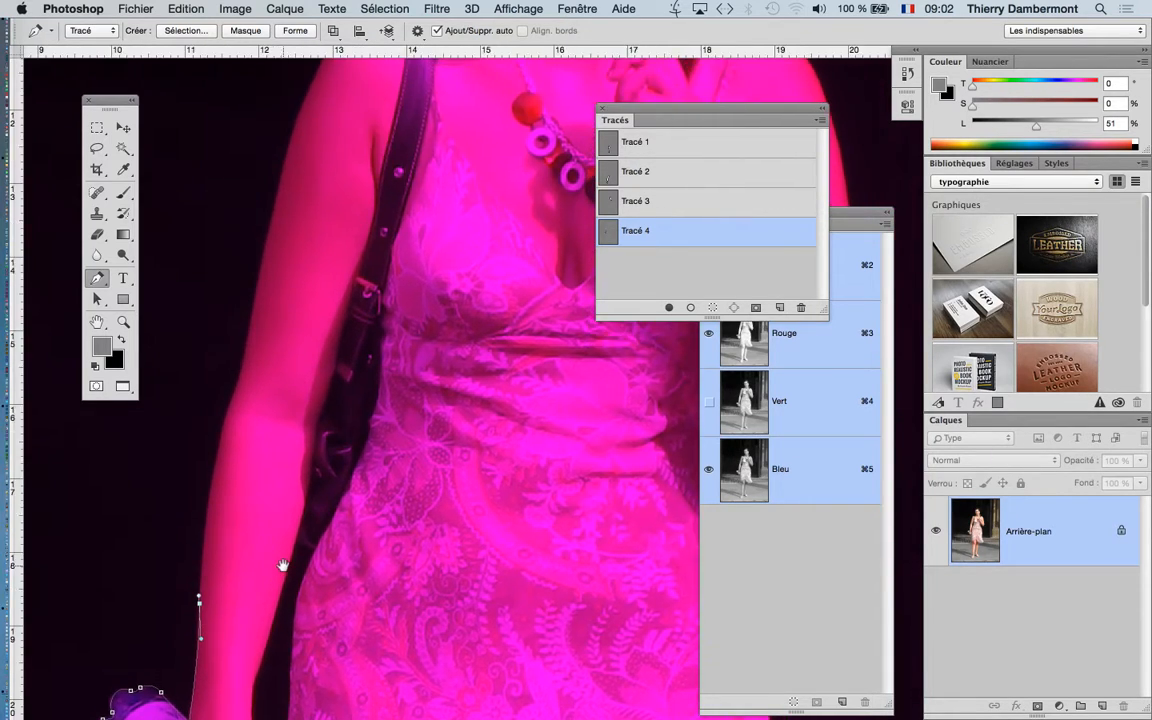
left_click_drag(234, 395, 217, 441)
- Carry the path up the outer edge of the upper arm to the rounded shoulder
left_click_drag(275, 393, 295, 493)
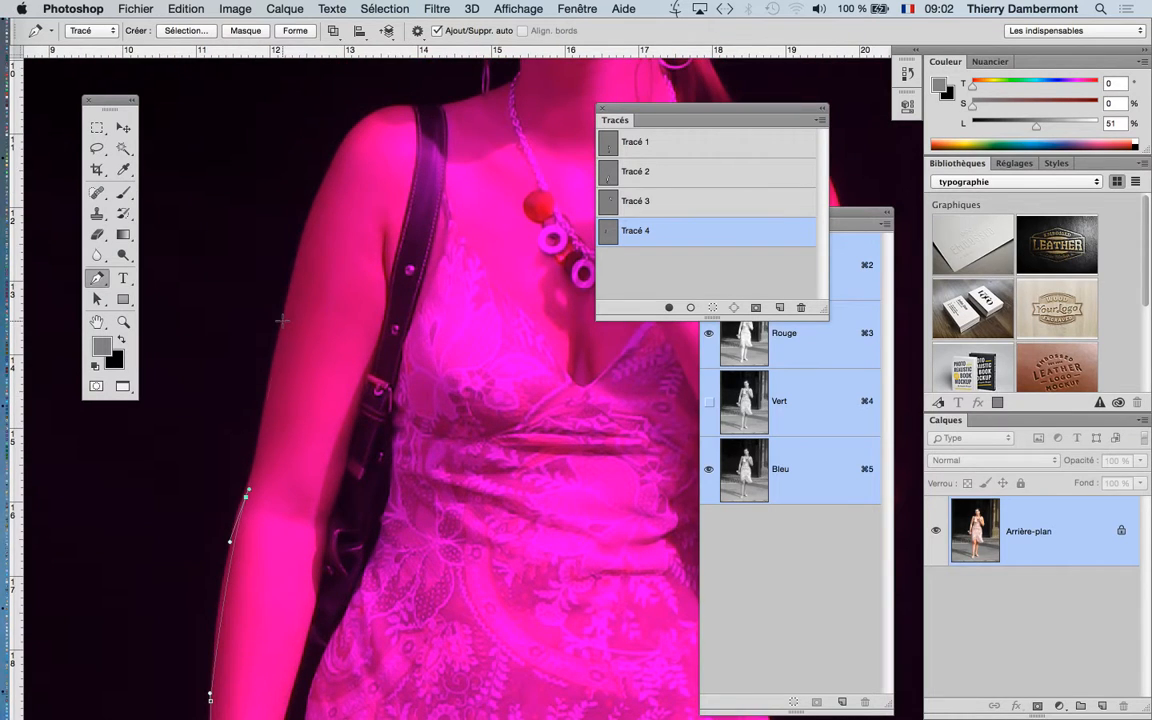
left_click_drag(283, 321, 283, 331)
left_click_drag(274, 398, 265, 408)
left_click_drag(347, 135, 308, 191)
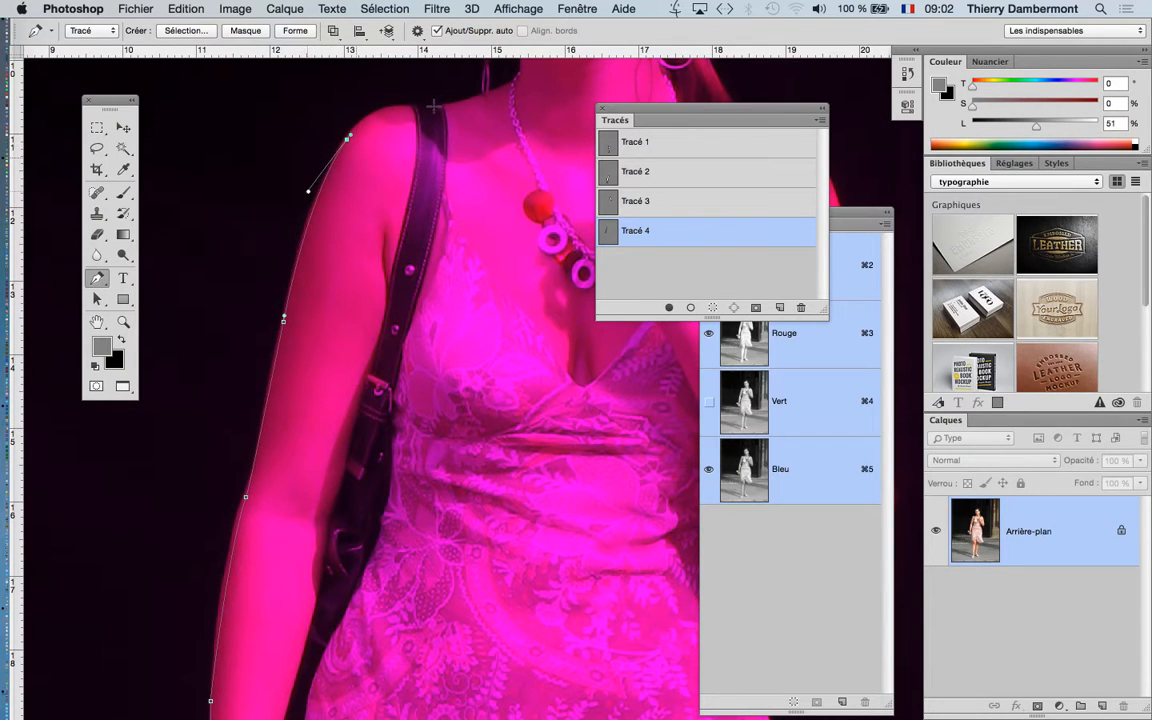
- Continue the path over the shoulder and bag strap to the neck, and bring it down inside the chest
left_click_drag(427, 106, 386, 229)
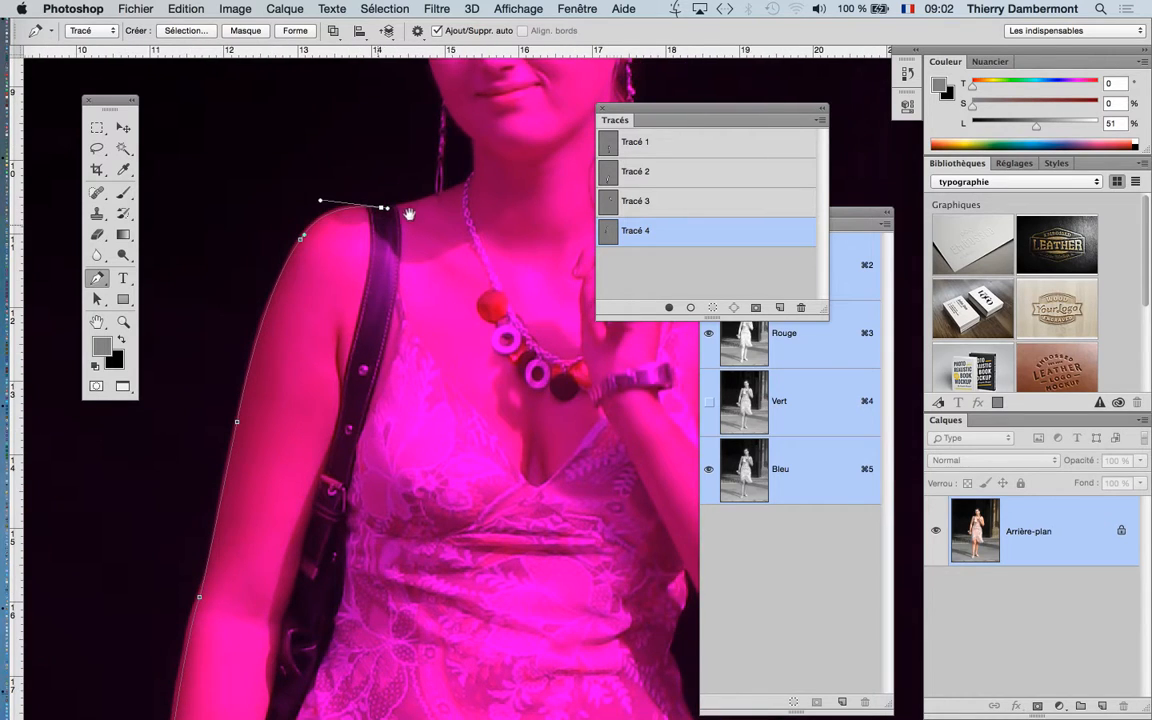
left_click(477, 176)
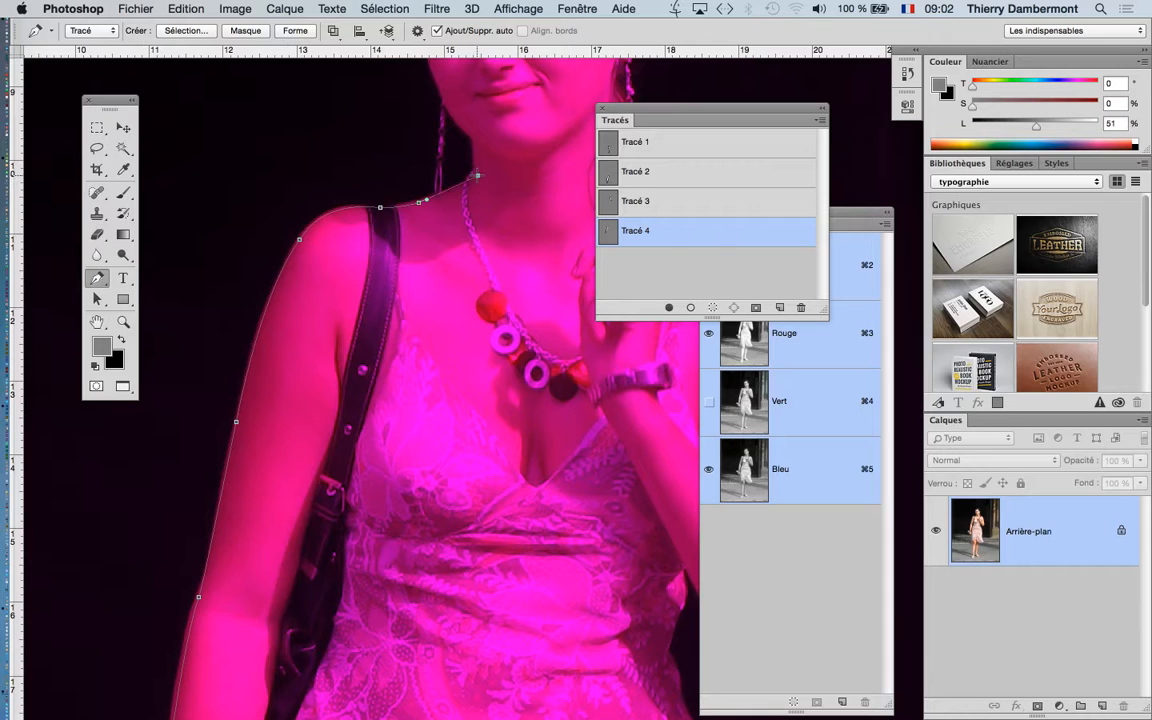
left_click_drag(479, 236, 422, 303)
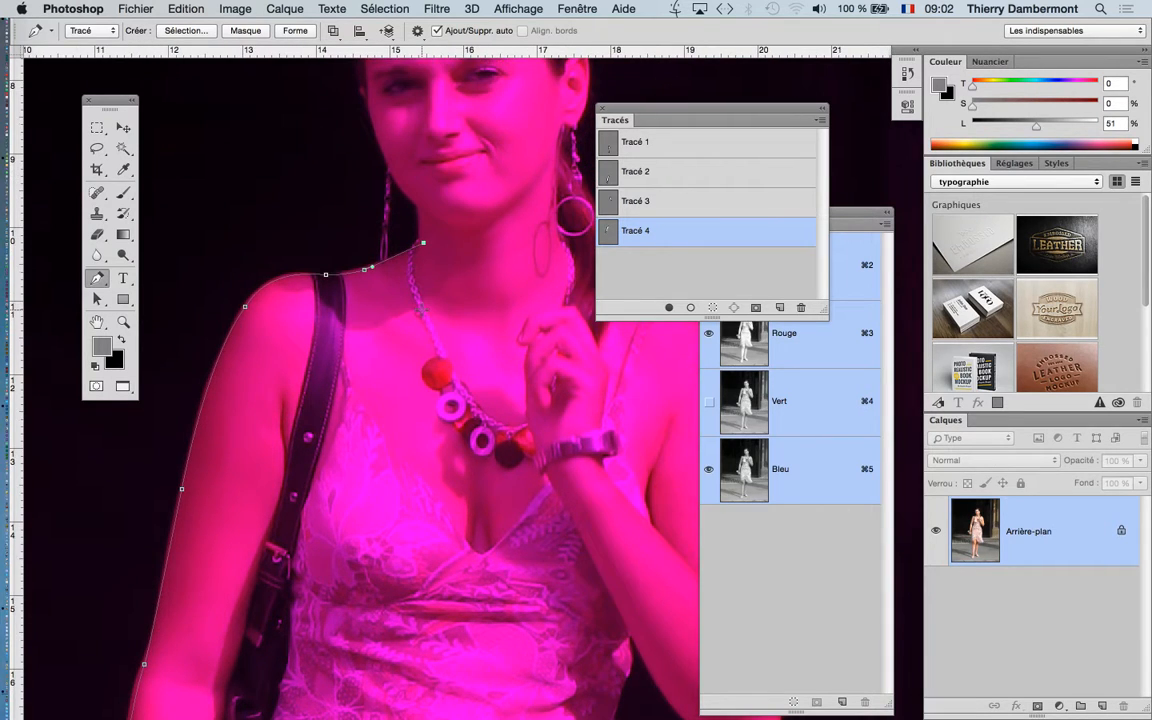
scroll(422, 312, "down", 2)
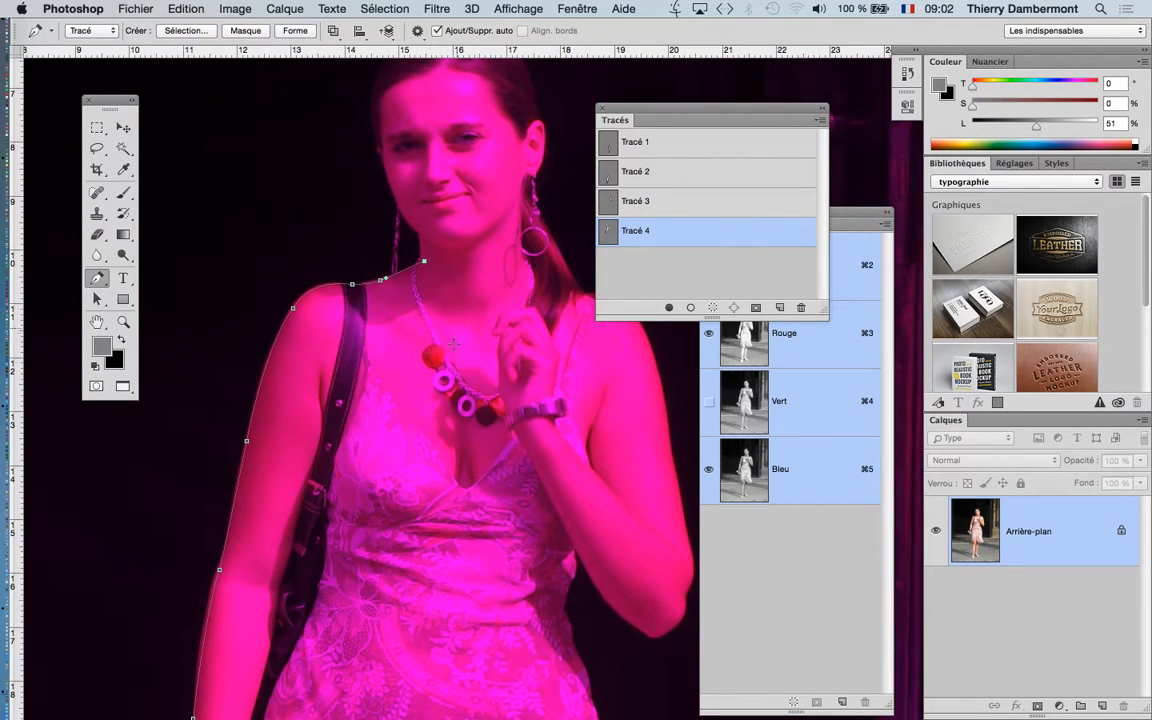
left_click(432, 398)
- Examine the inner edge of the hanging arm beside the bag in full colour, switching the Vert channel on and off again
scroll(428, 421, "down", 2)
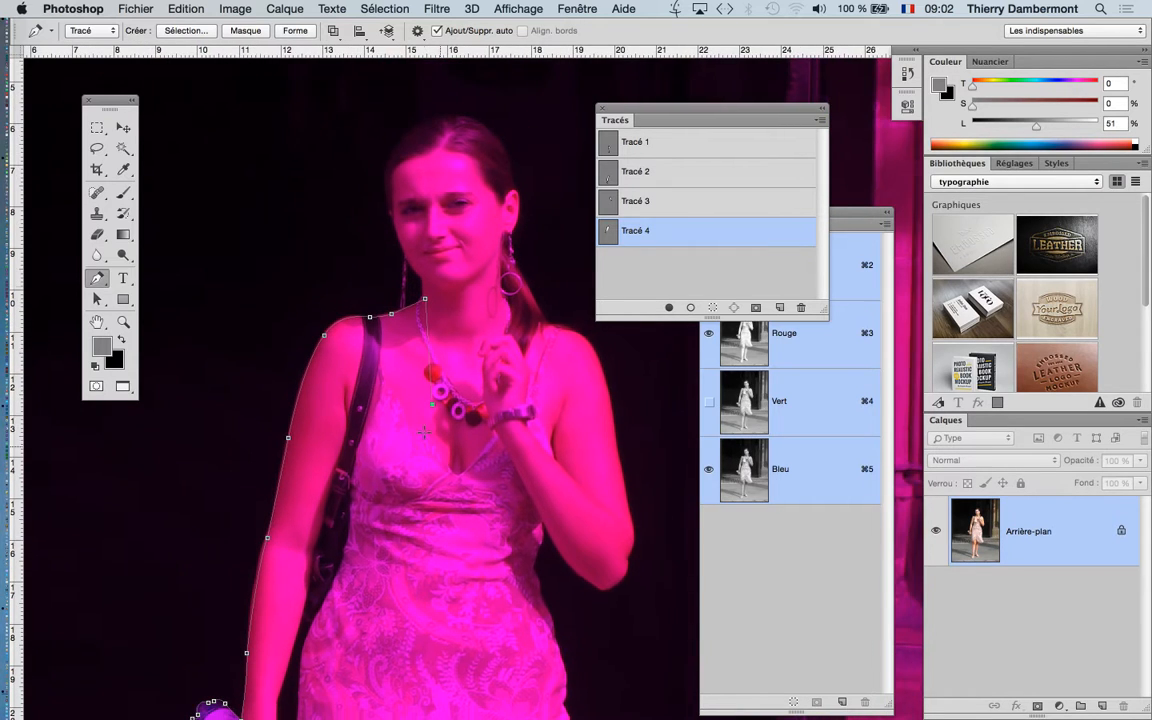
scroll(290, 560, "up", 5)
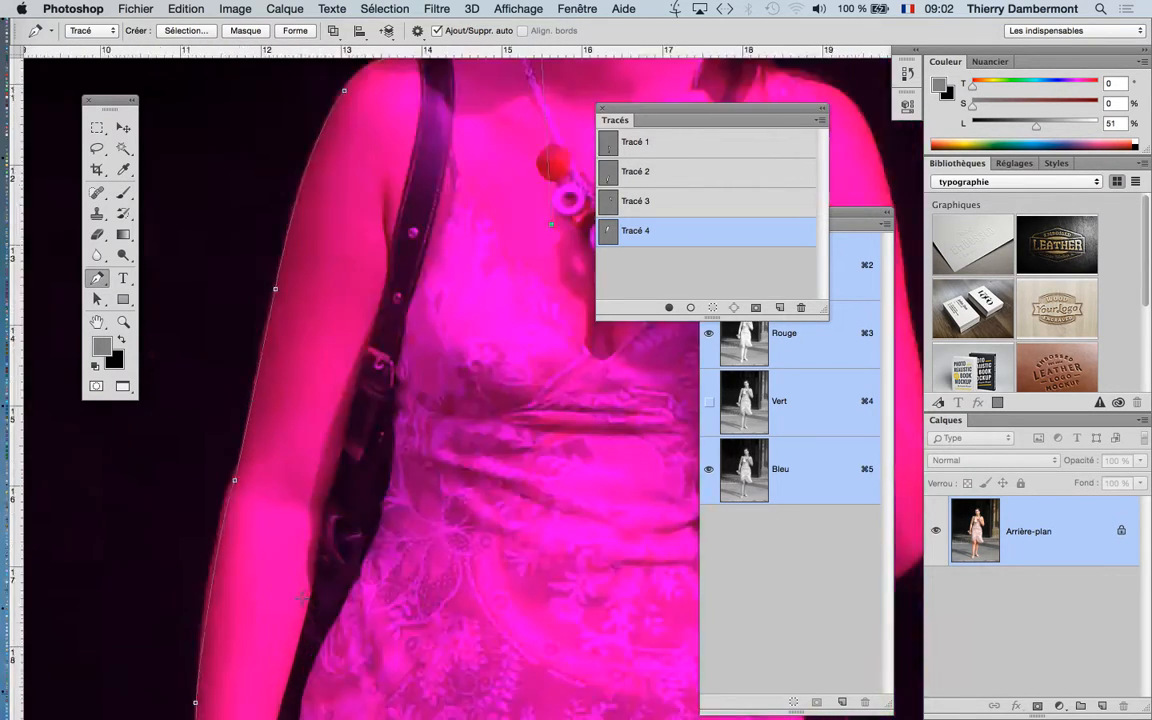
left_click_drag(329, 429, 334, 393)
scroll(335, 413, "down", 3)
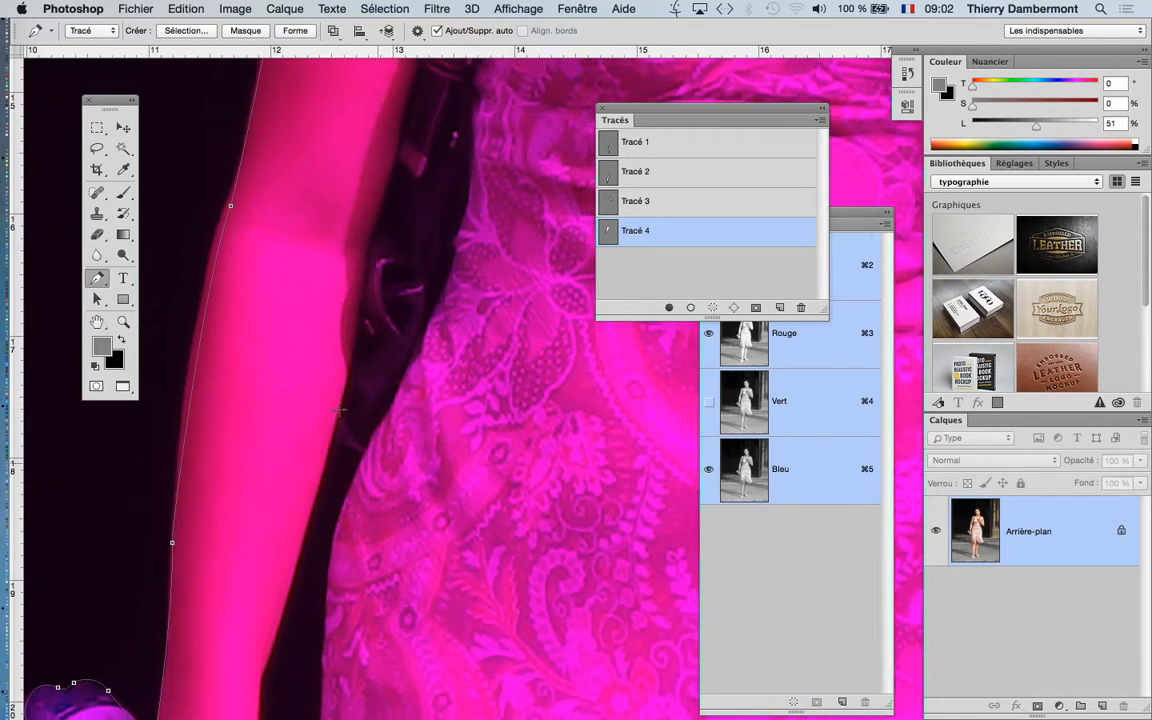
scroll(337, 413, "down", 1)
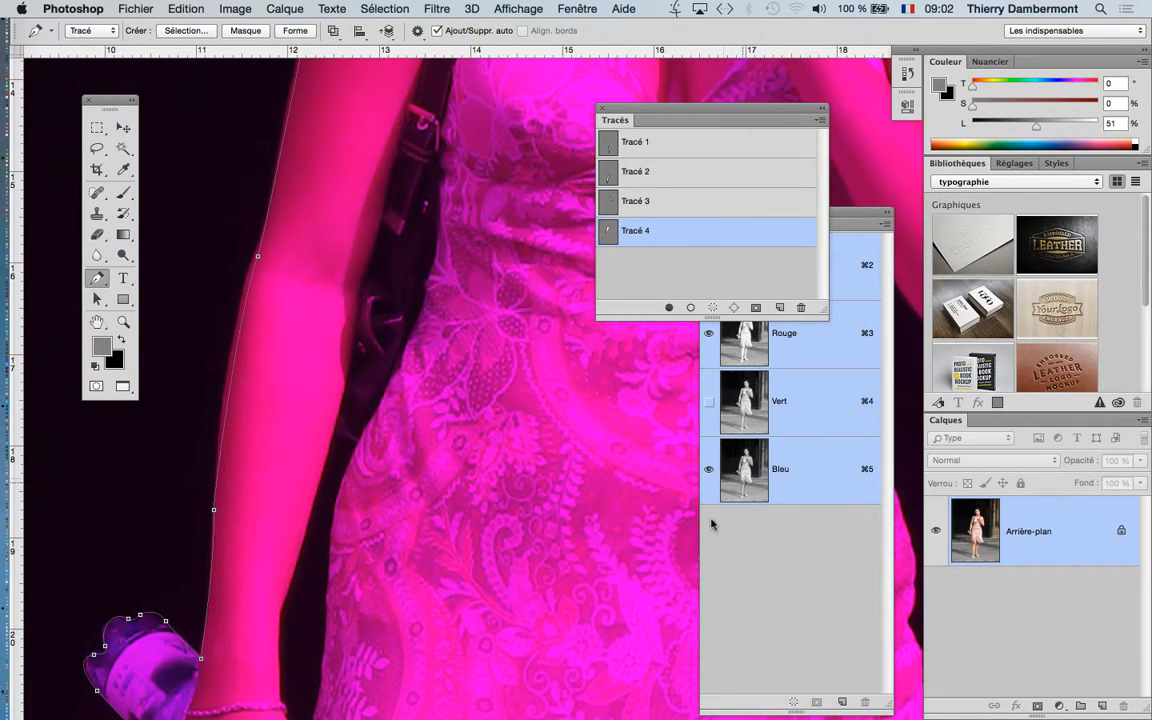
left_click(708, 401)
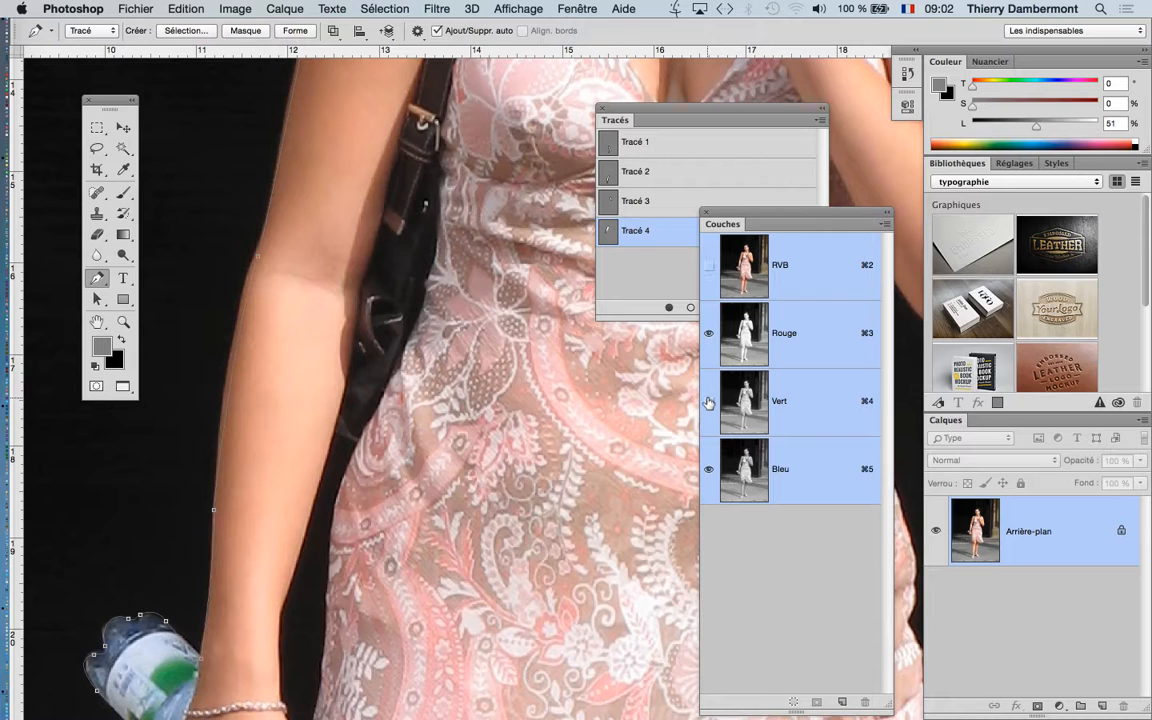
left_click(708, 401)
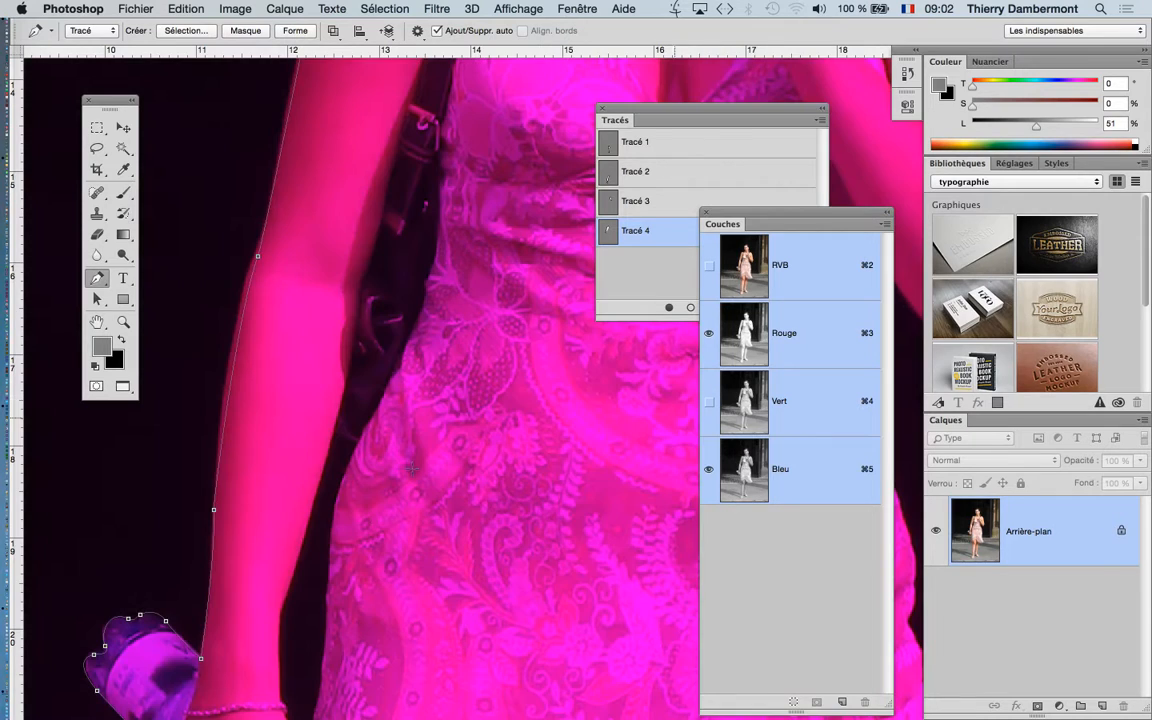
- Trace the hanging arm's inner edge from below the bag down the forearm to the bracelet
left_click(324, 458)
scroll(406, 393, "down", 5)
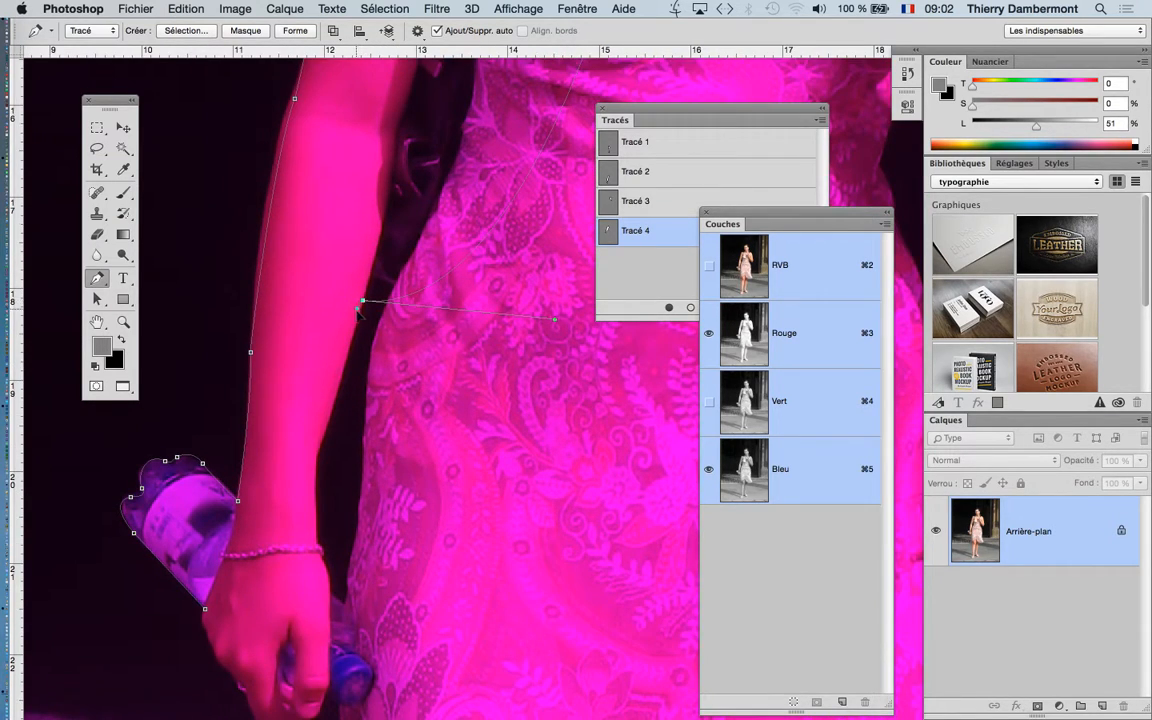
left_click(318, 448)
scroll(426, 462, "down", 5)
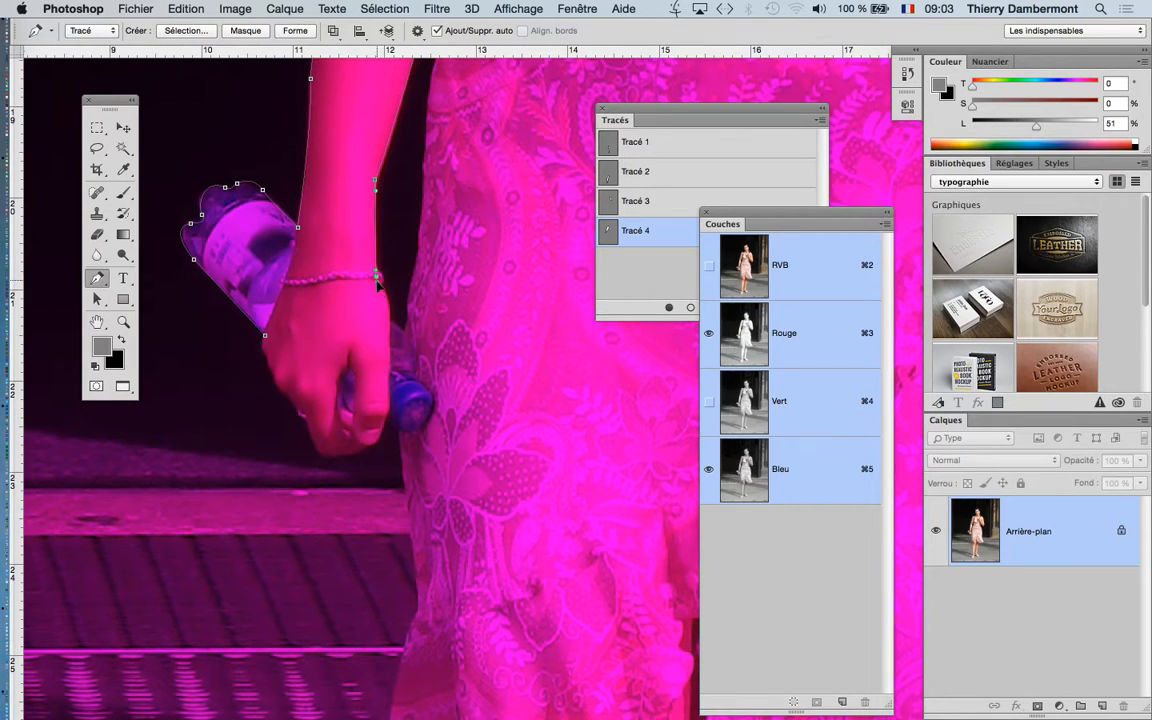
- Continue the path from the bracelet down the back of the hand and around the bottle's end beside the dress
left_click_drag(387, 311, 388, 322)
left_click_drag(393, 327, 399, 323)
left_click(427, 368)
left_click(432, 427)
left_click(401, 430)
left_click(386, 421)
- Trace under the fingertips and up the outer side of the hand to rejoin the path at the bottle
left_click_drag(366, 445, 378, 452)
left_click(338, 456)
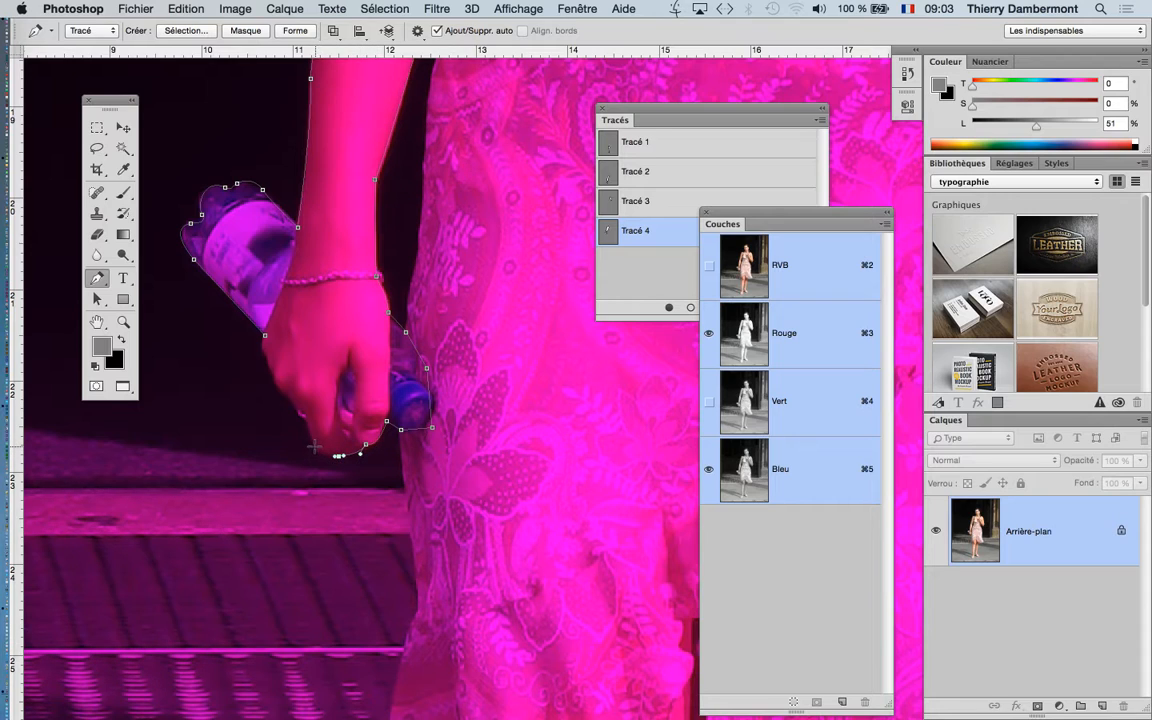
left_click_drag(314, 447, 316, 455)
left_click_drag(288, 395, 273, 326)
left_click(265, 352)
- Save the document with the finished arm path
scroll(316, 383, "down", 5)
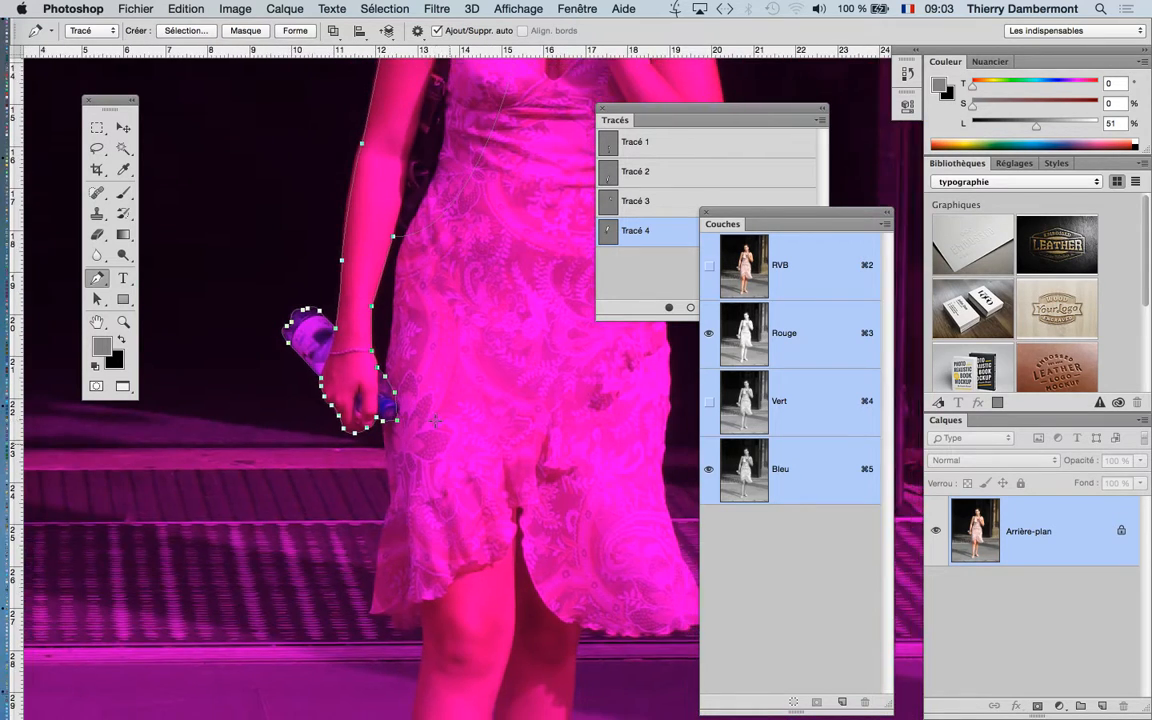
scroll(435, 421, "down", 2)
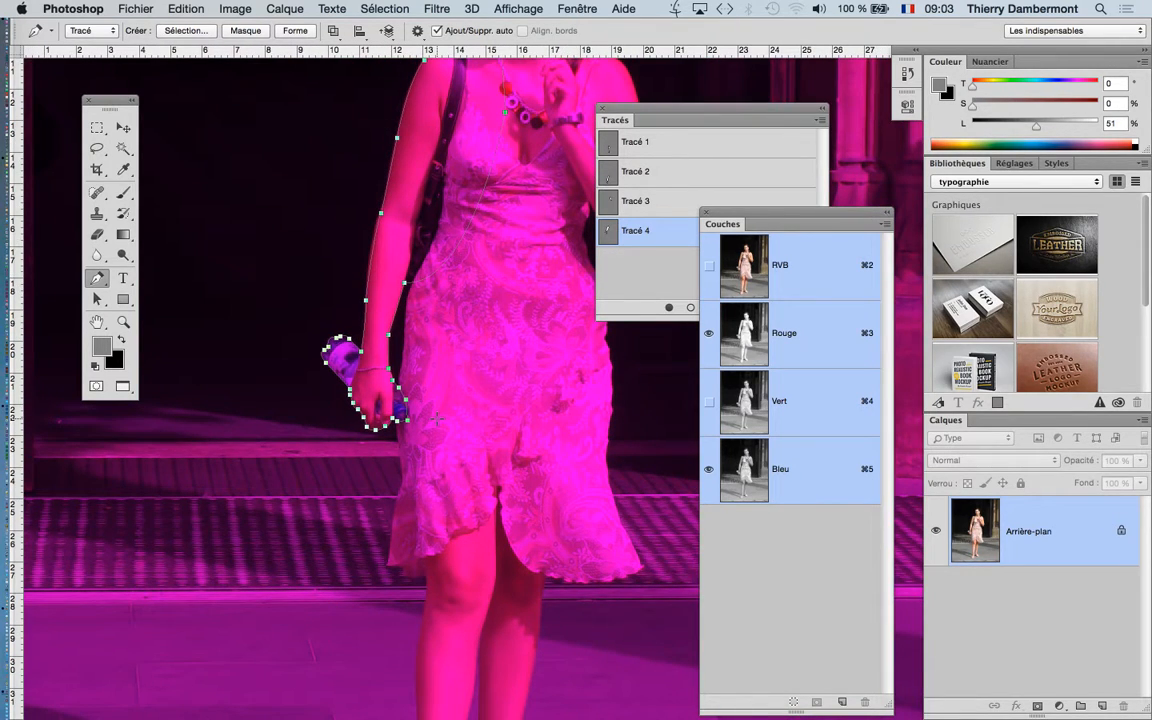
scroll(436, 419, "down", 2)
scroll(436, 419, "down", 1)
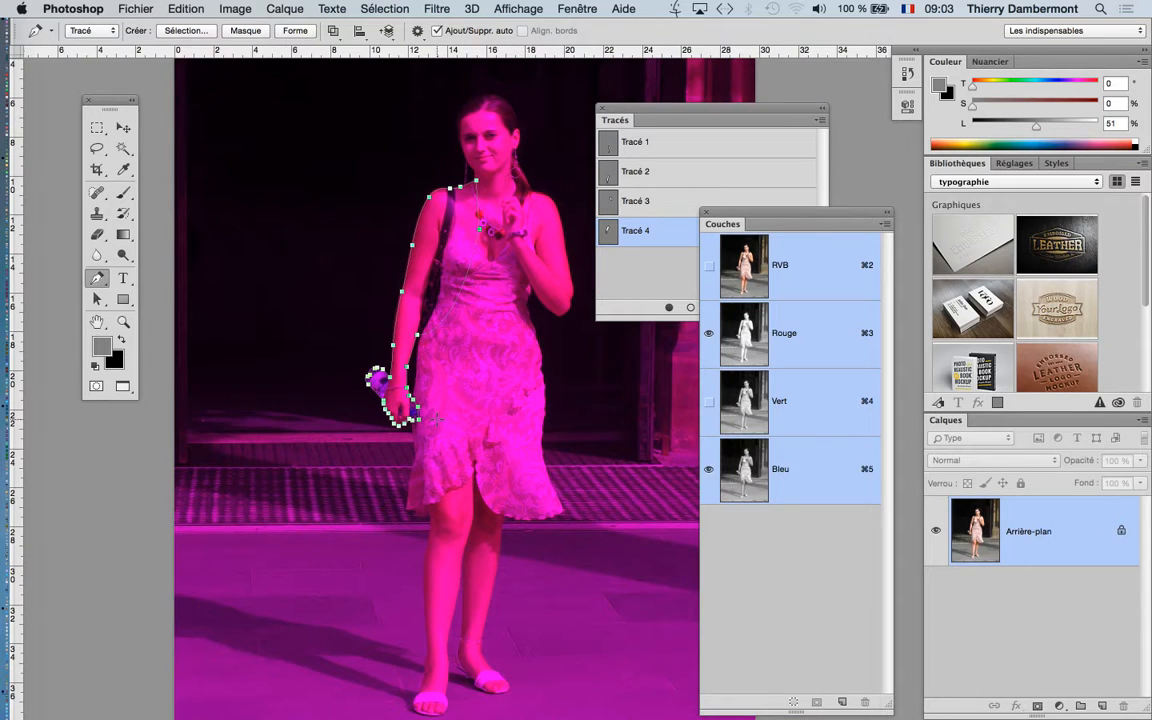
left_click(135, 9)
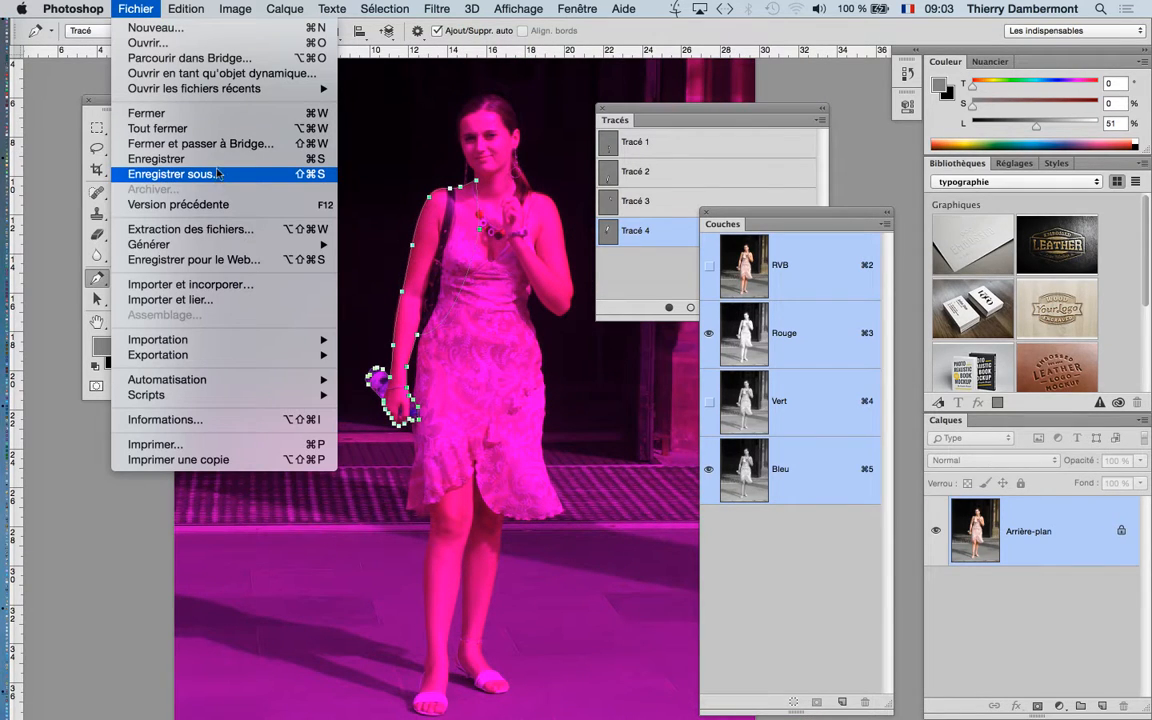
left_click(218, 160)
- Review the saved paths one by one on the image, from Tracé 4 back to Tracé 1
left_click(691, 231)
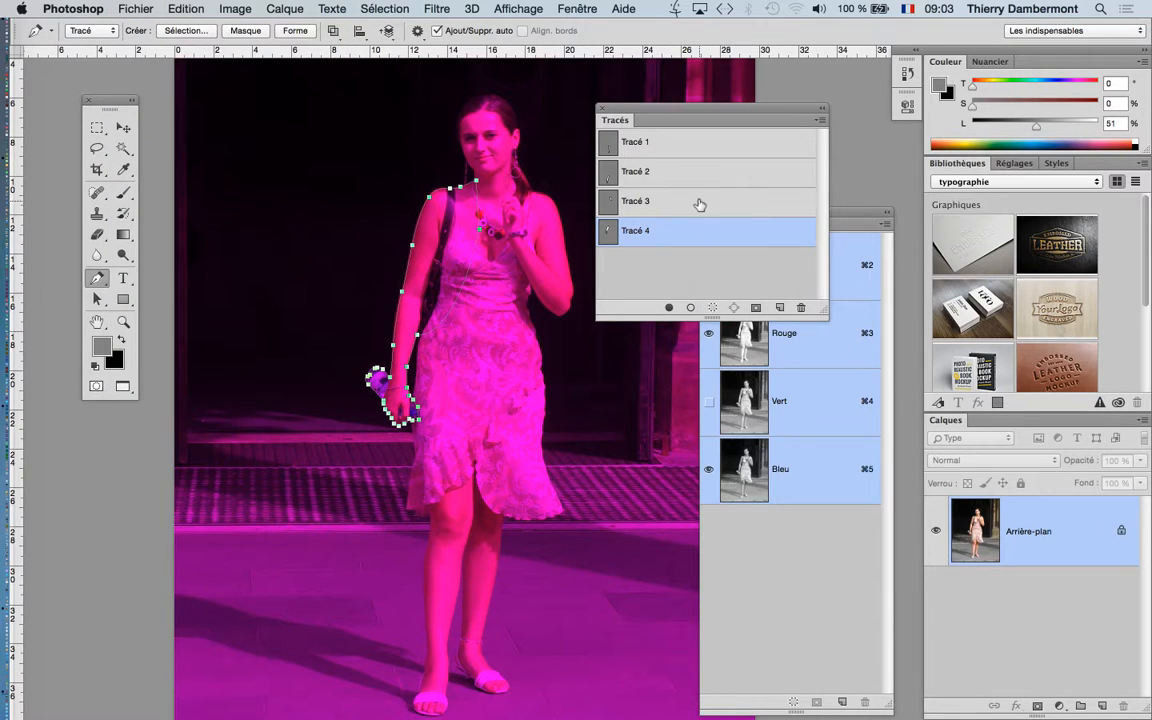
left_click(700, 203)
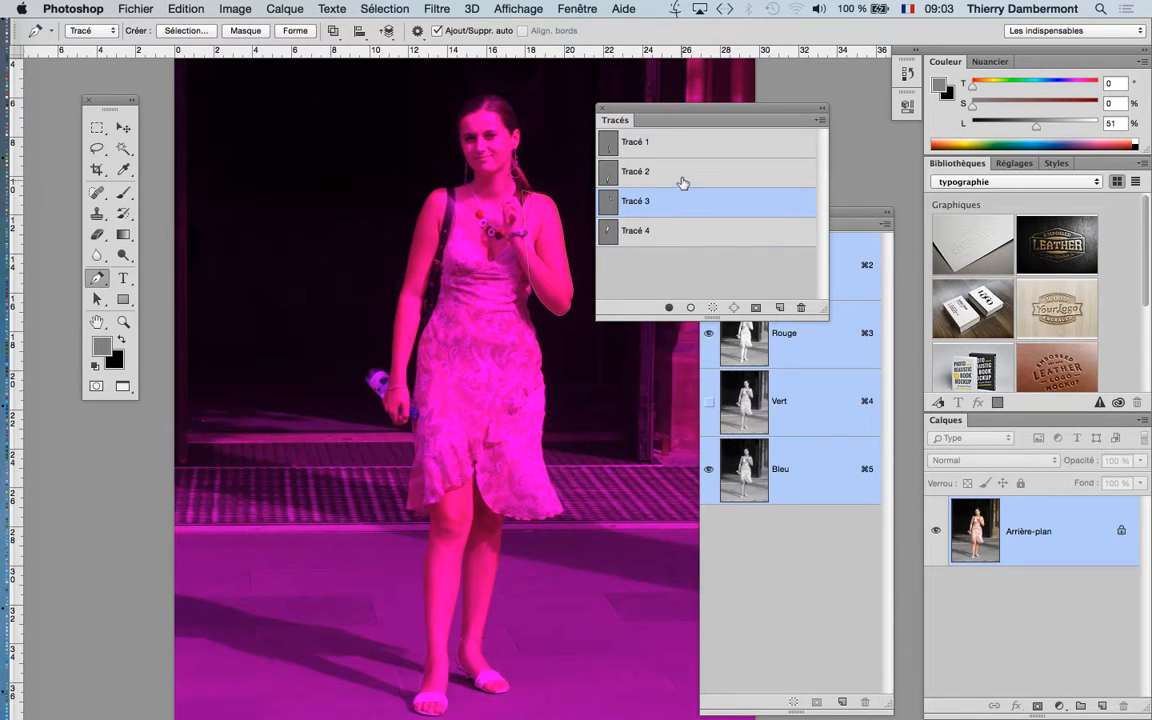
left_click(680, 172)
left_click(672, 148)
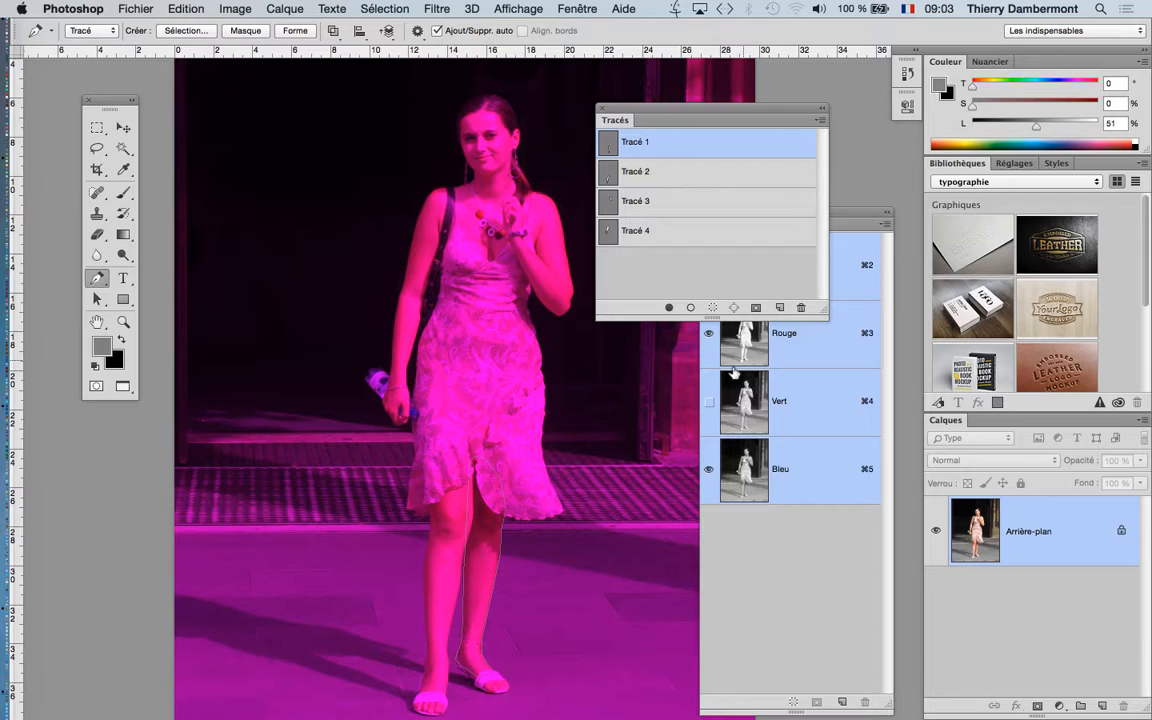
- Return the image to full colour by making all the RVB channels visible
left_click(708, 469)
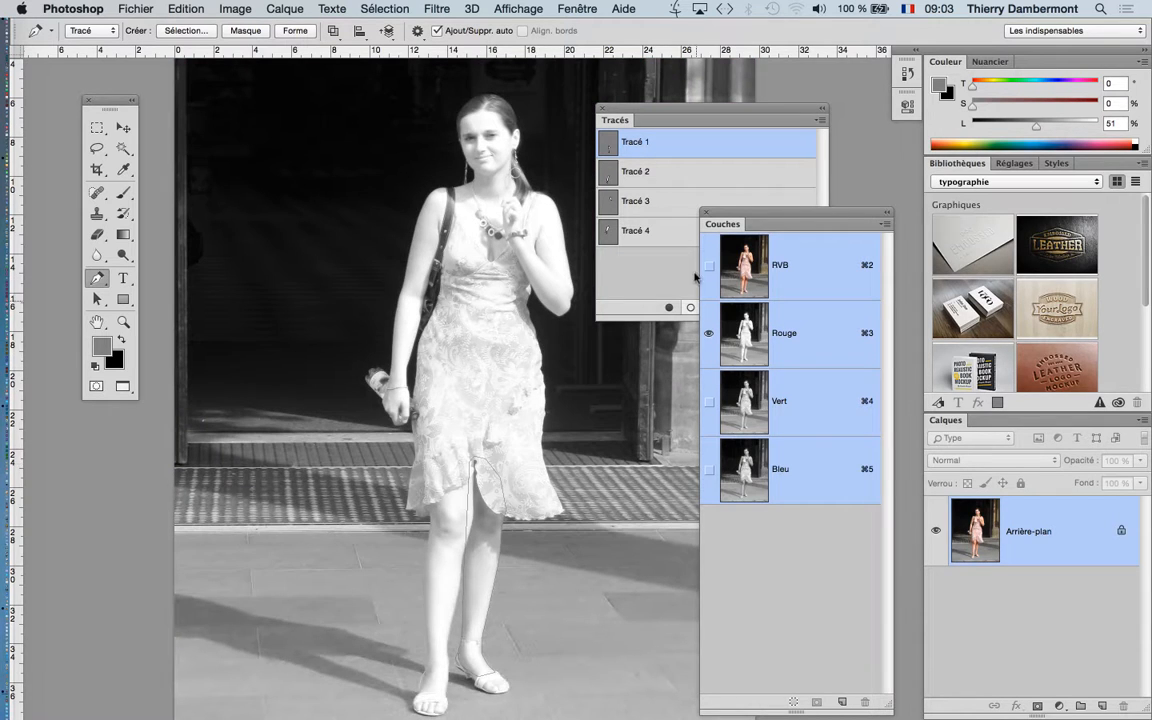
left_click(708, 469)
left_click(708, 266)
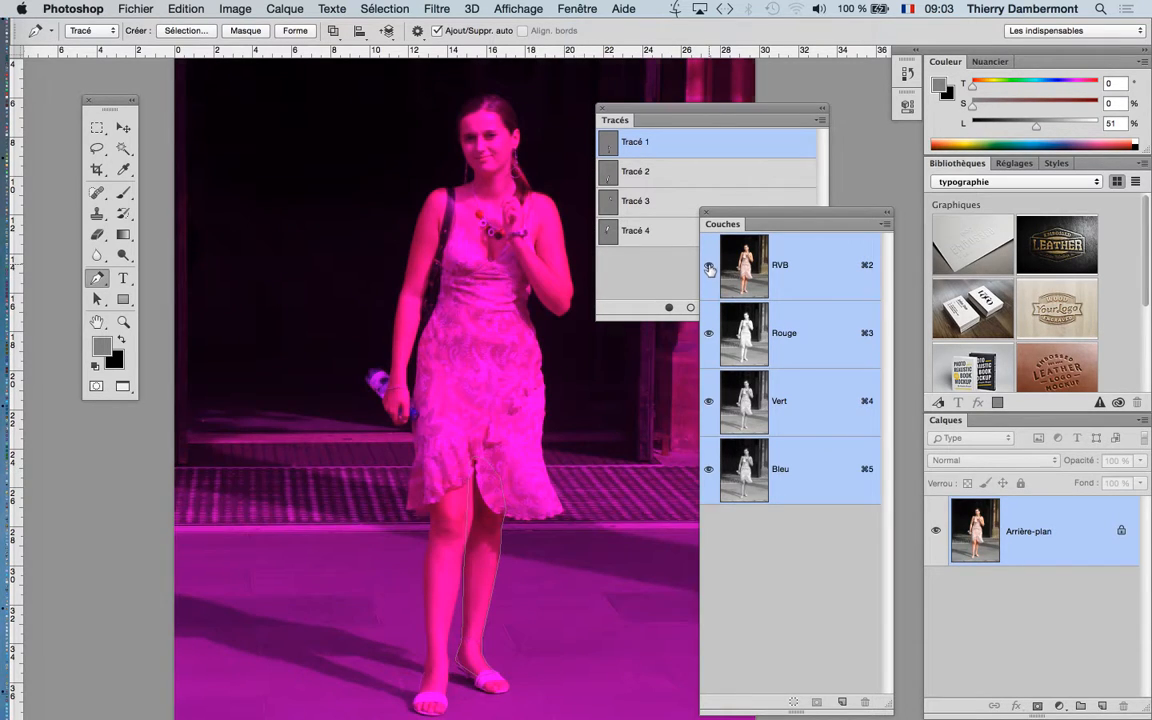
left_click(589, 359, "alt+super")
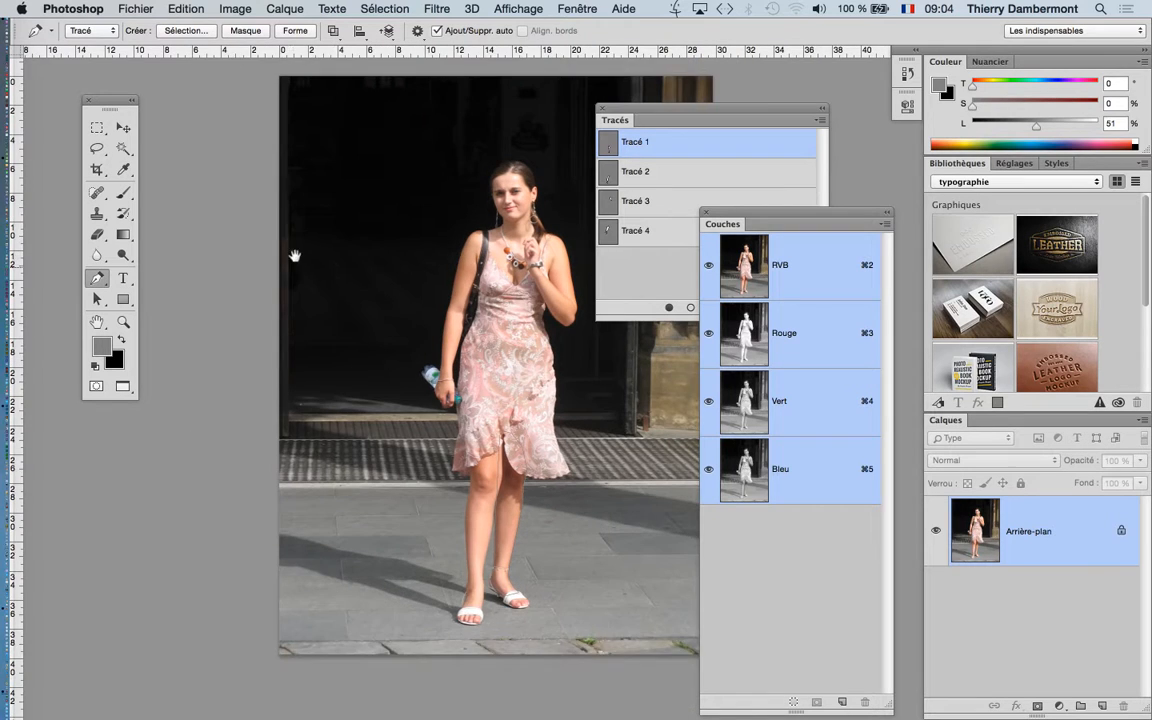
left_click_drag(295, 256, 178, 216)
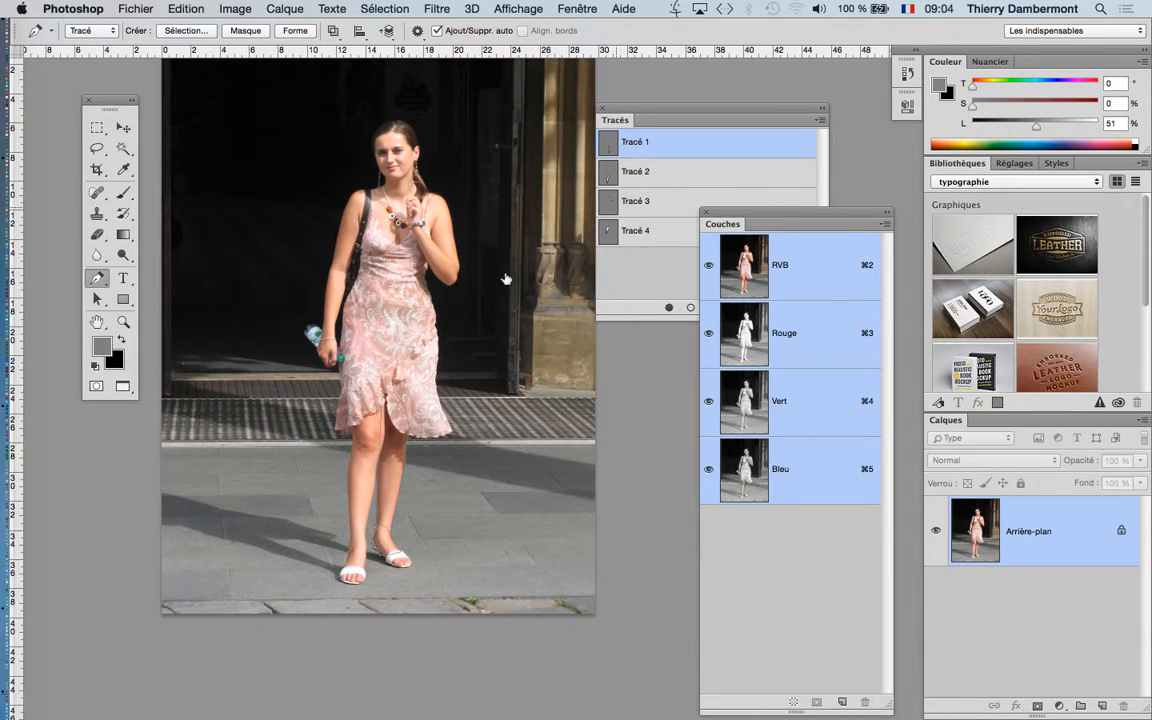
left_click(431, 298, "super")
left_click_drag(441, 288, 462, 337)
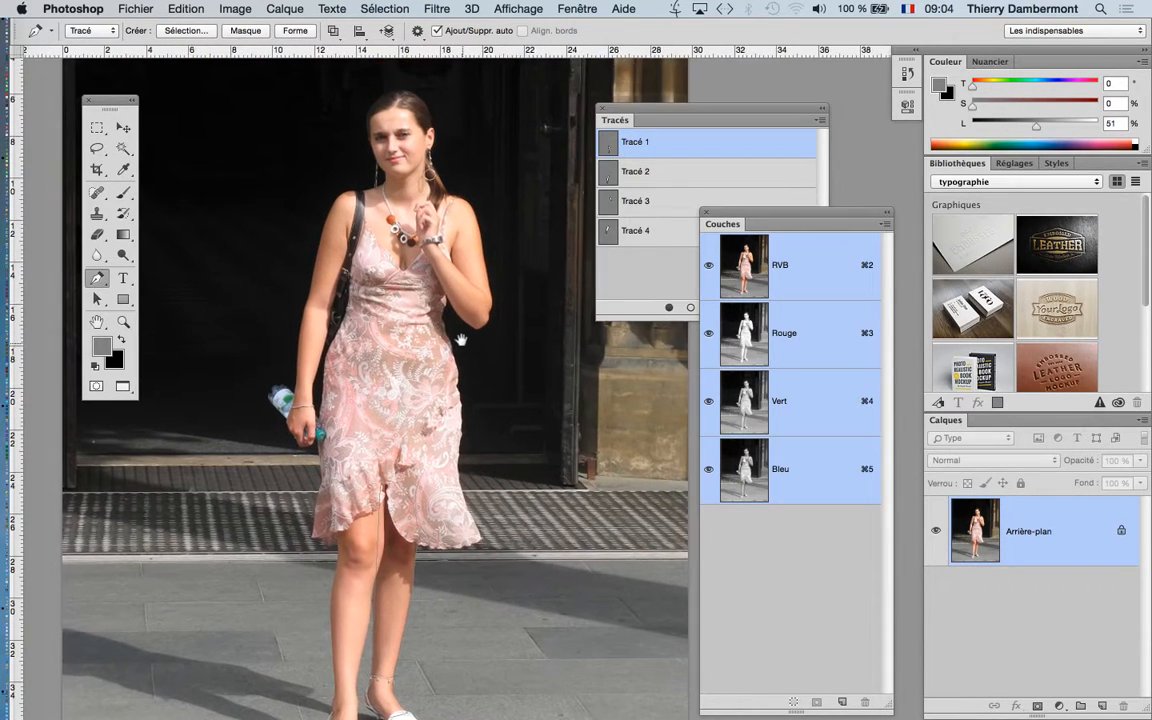
- Save a copy of the document under the new name standing-girl-02.psd in Photoshop format
left_click(122, 8)
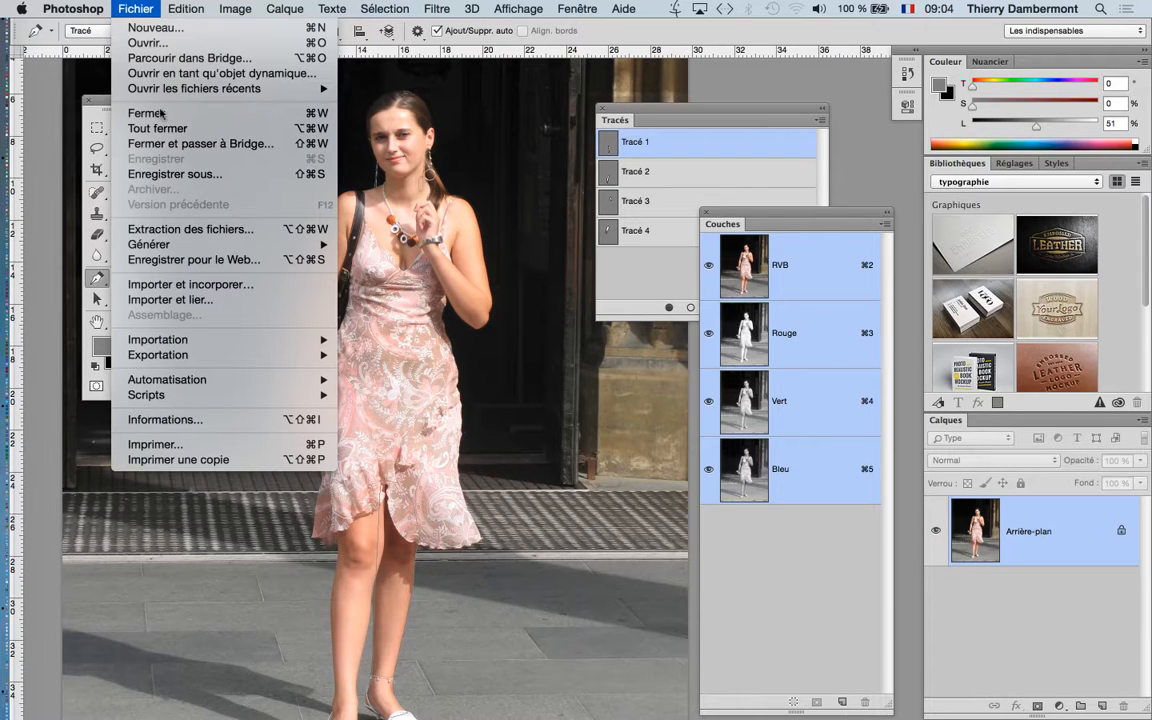
left_click(229, 174)
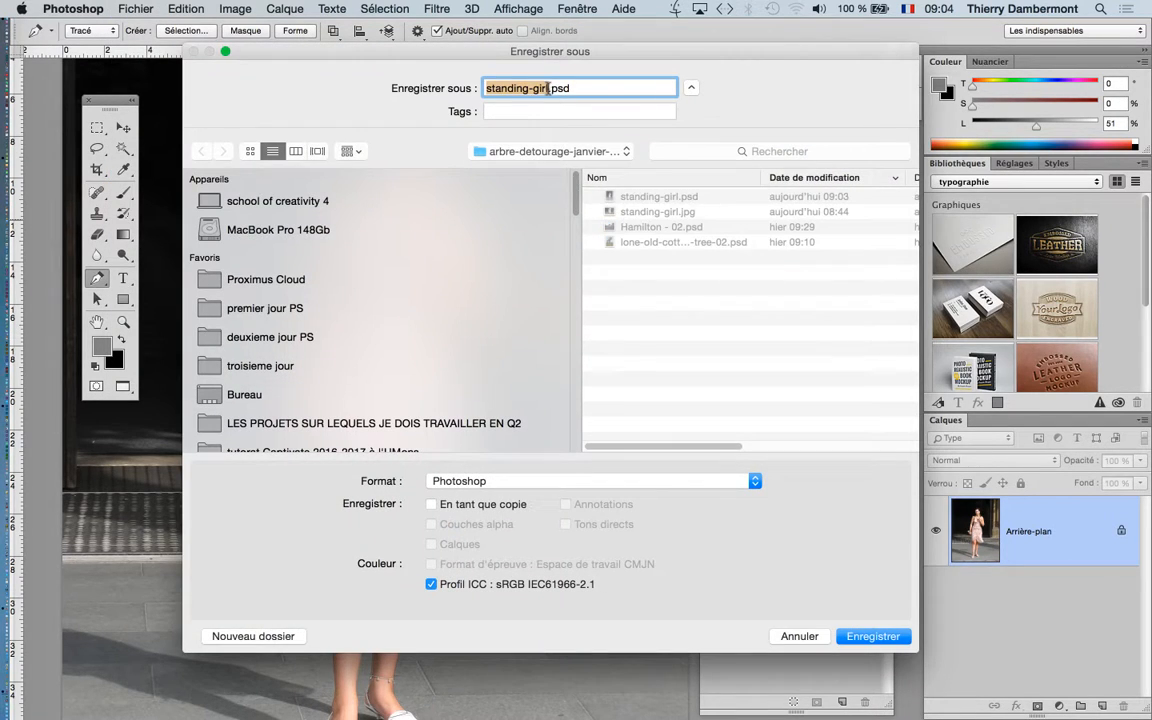
key("Right")
type("-02")
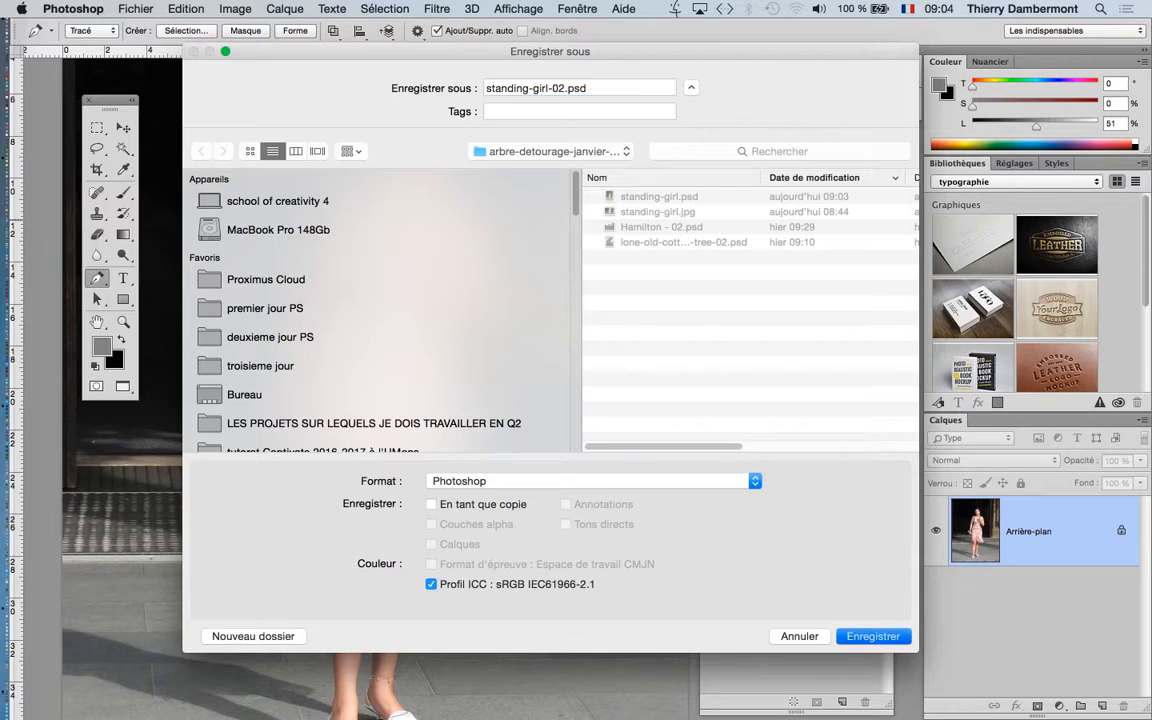